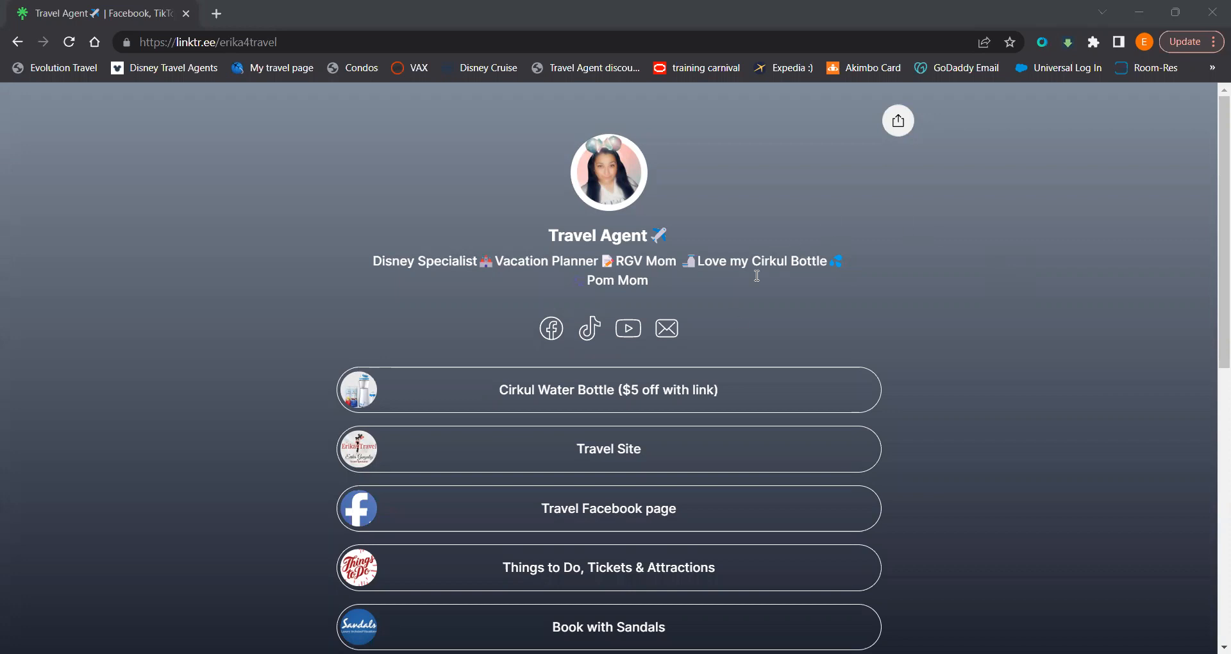
- Review the links on the published Travel Agent Linktree page, from the profile header down to the LinkedIn entry
left_click_drag(1214, 217, 1214, 493)
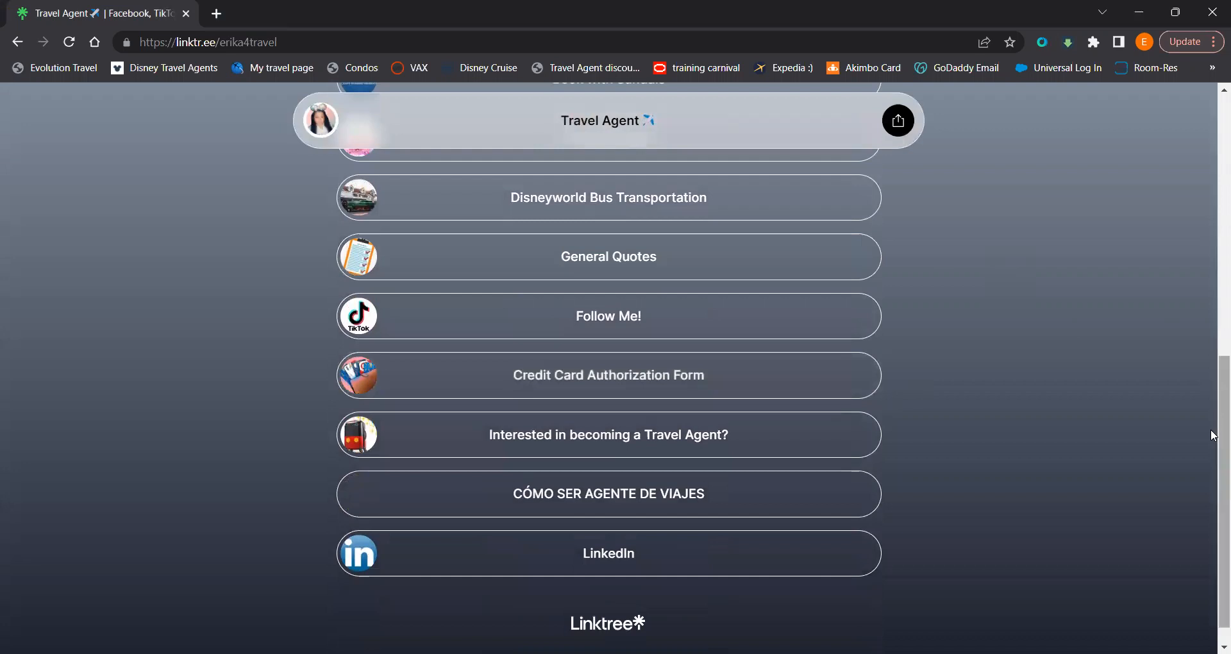
left_click_drag(1214, 436, 1214, 389)
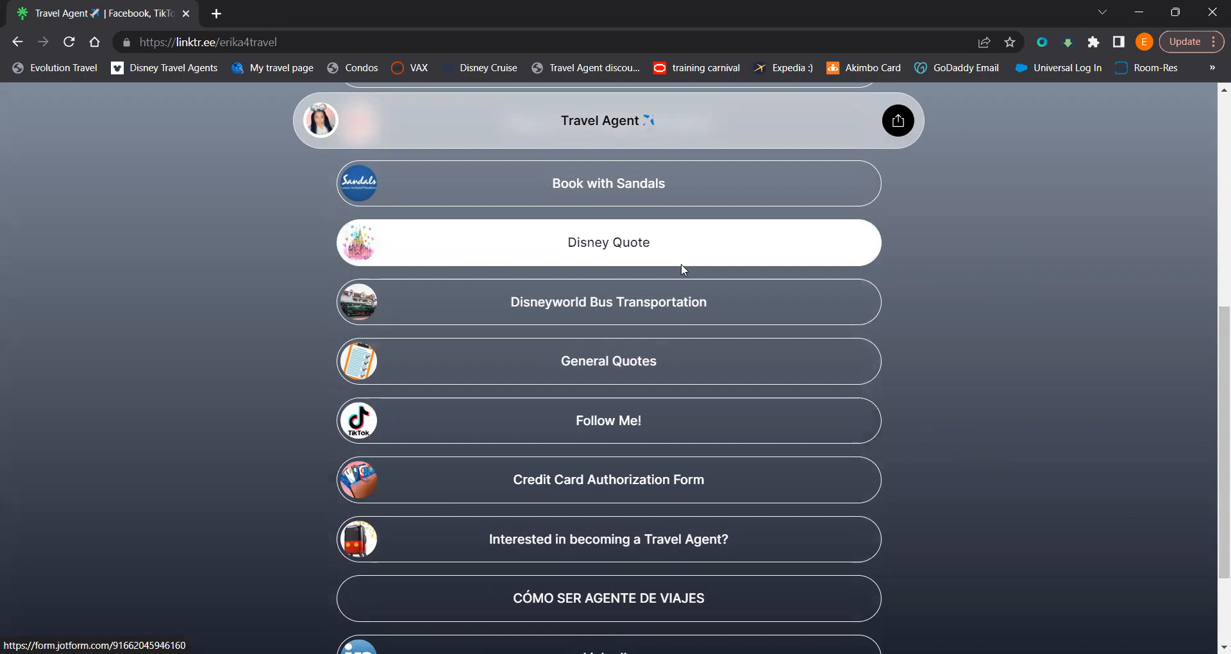
scroll(1211, 475, "up", 7)
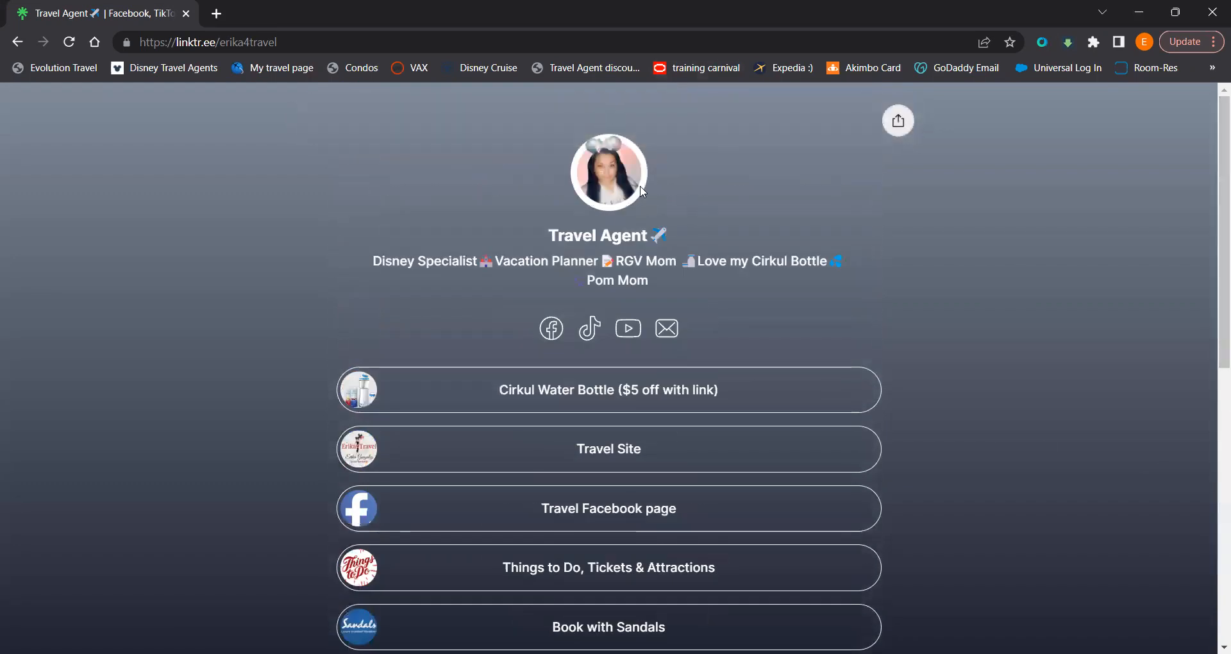
scroll(1214, 302, "down", 3)
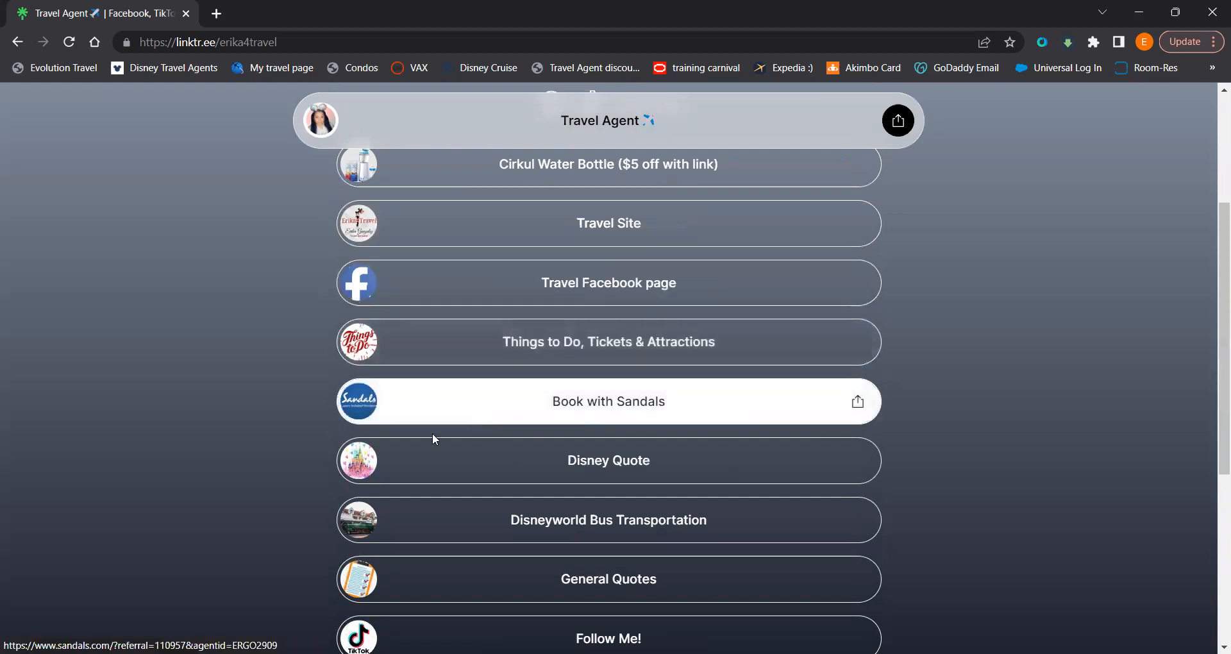
left_click_drag(1214, 370, 1216, 260)
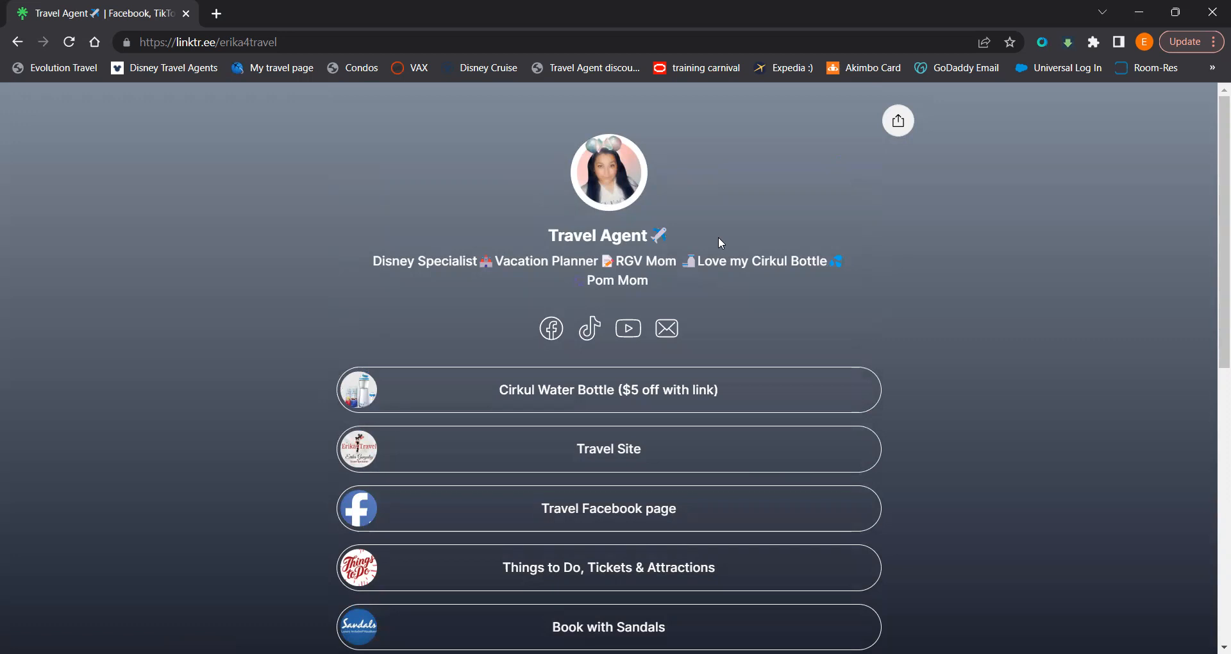
- Open the Linktree home page at linktr.ee in a new browser tab
left_click(218, 13)
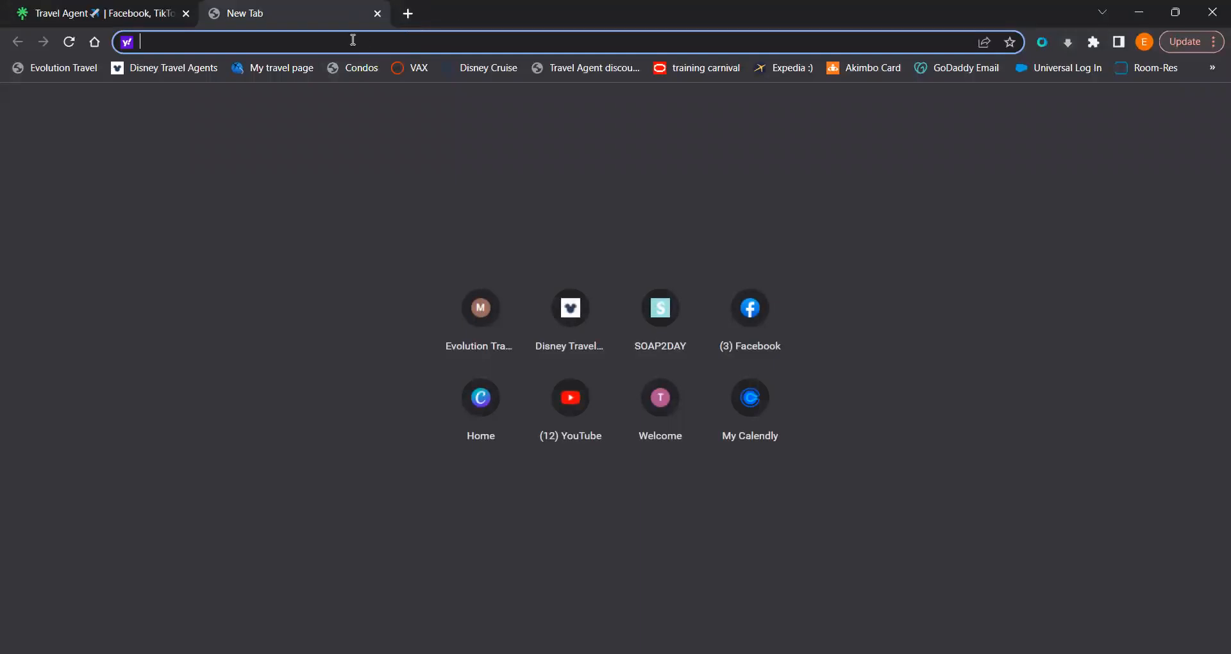
type("l")
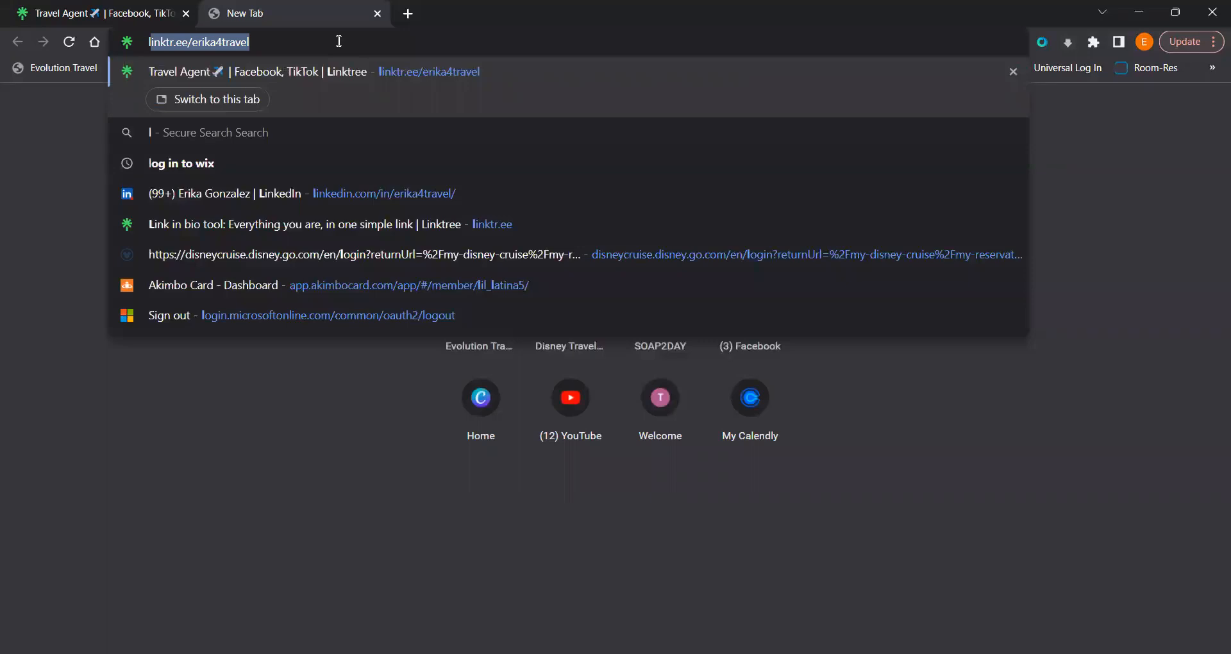
key("Right")
key("BackSpace")
key("BackSpace")
key("BackSpace")
key("BackSpace")
key("BackSpace")
key("BackSpace")
key("BackSpace")
key("BackSpace")
key("BackSpace")
key("BackSpace")
key("BackSpace")
key("BackSpace")
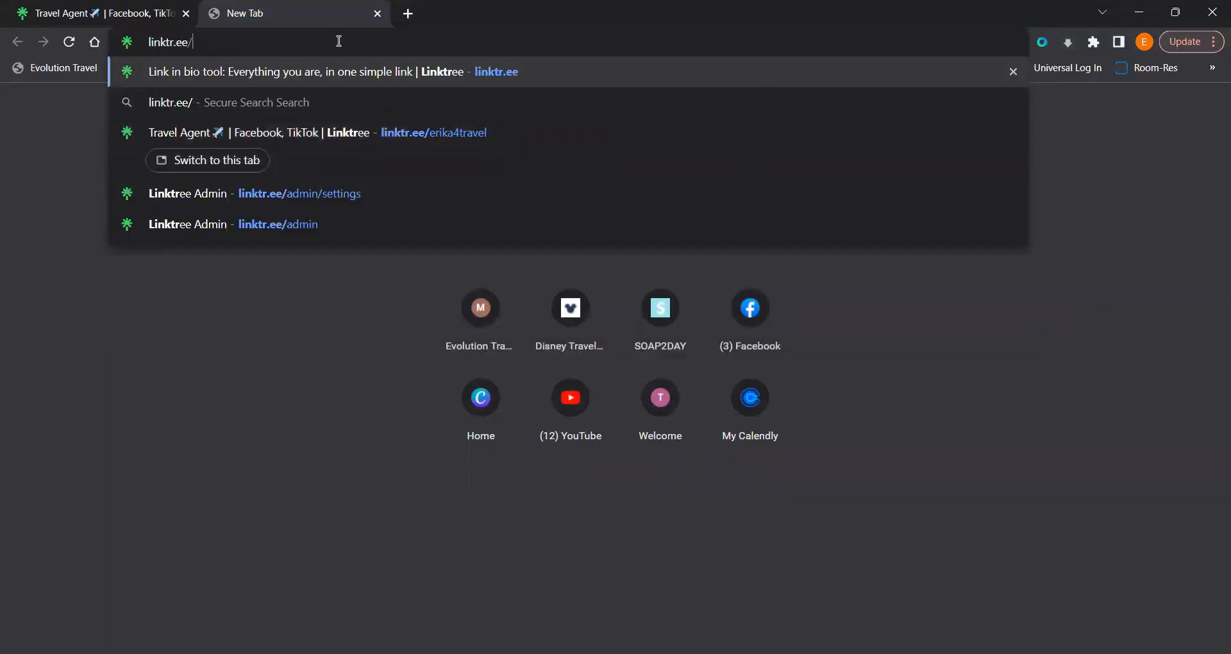
key("Return")
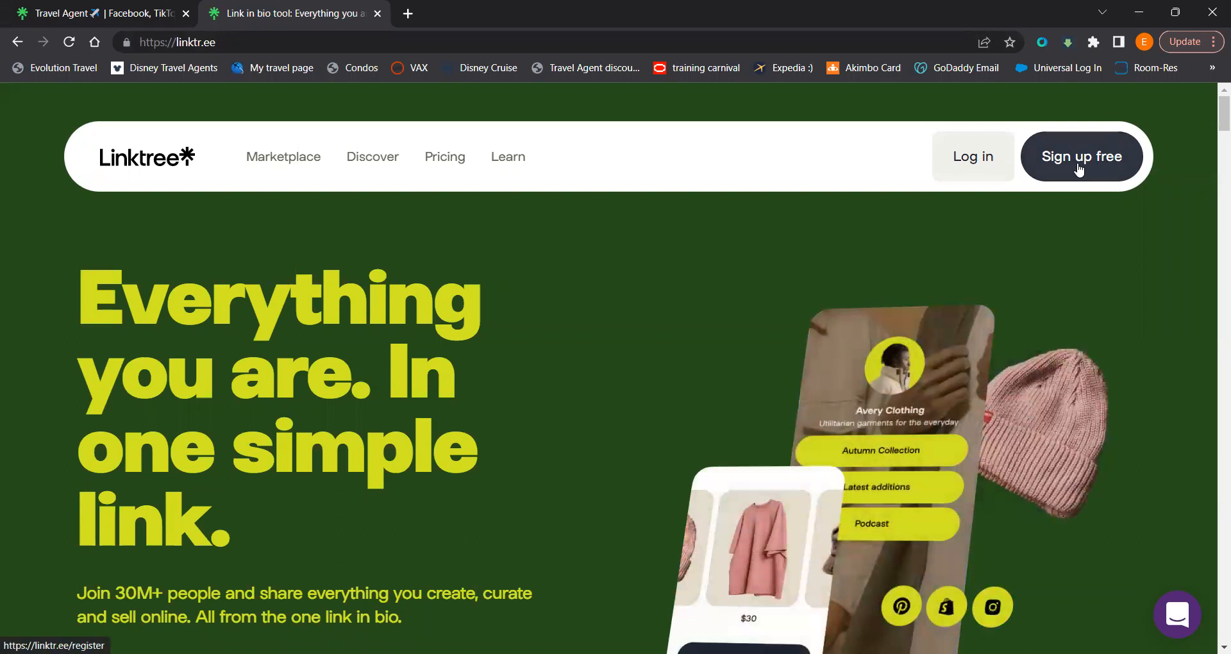
- Go to the free sign-up, dismiss the Linkfree Pro offer, and log out of the signed-in Linktree account
left_click(1080, 169)
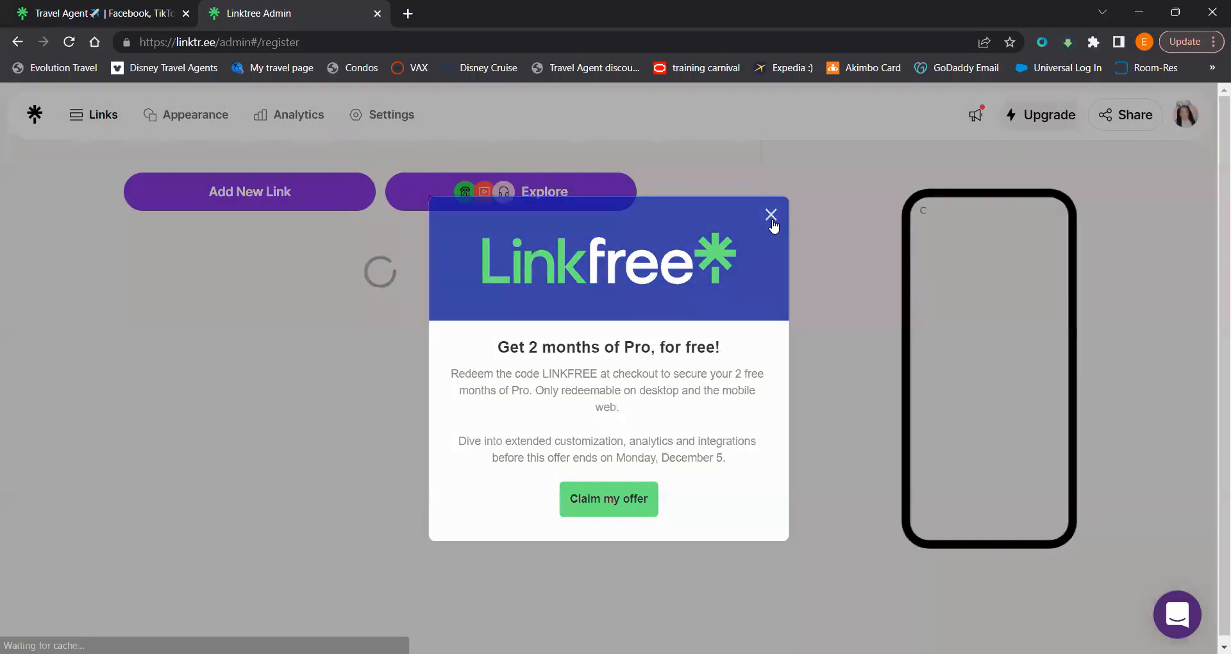
left_click(771, 216)
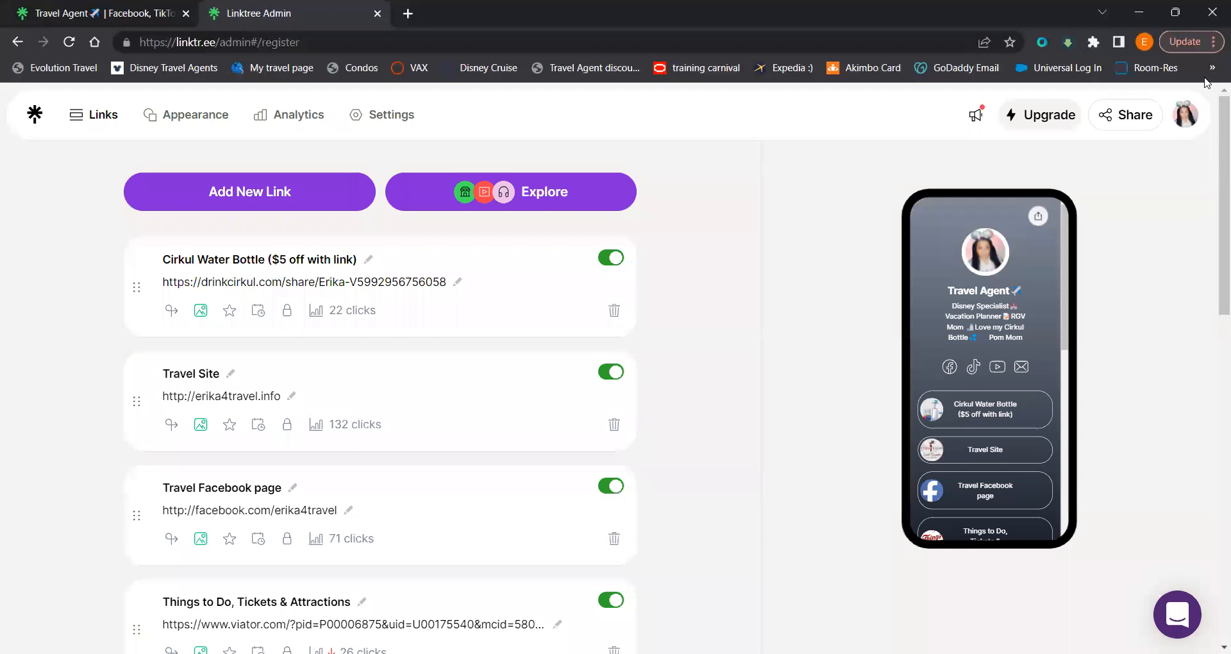
left_click(1185, 114)
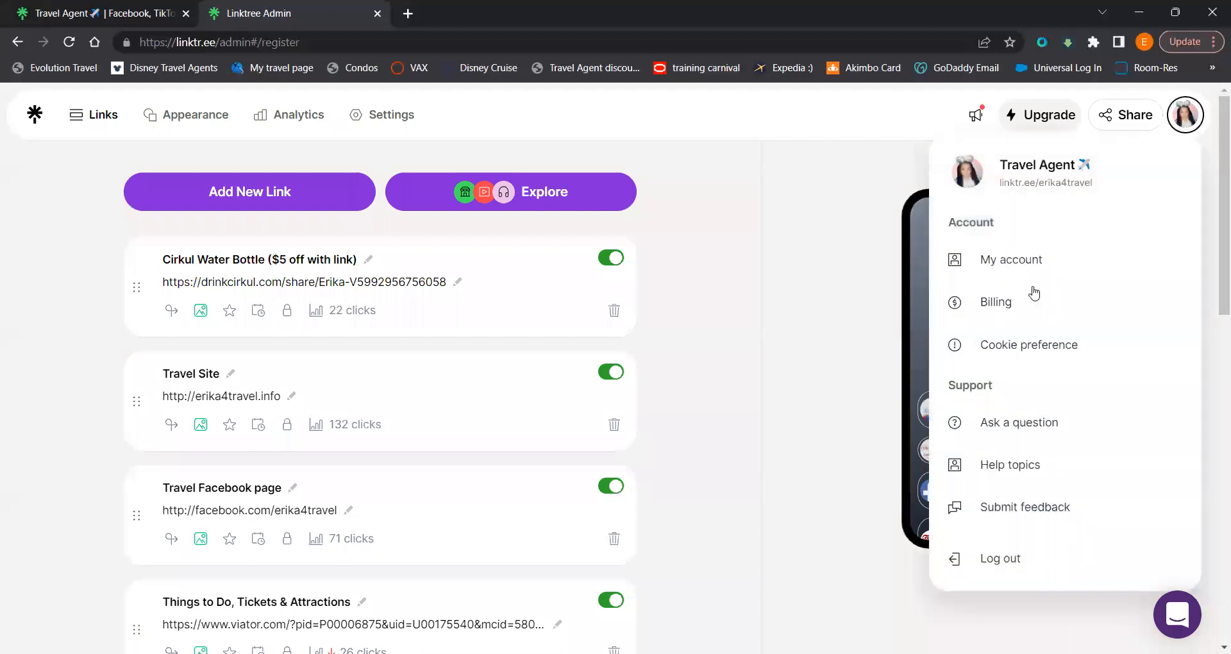
left_click(998, 559)
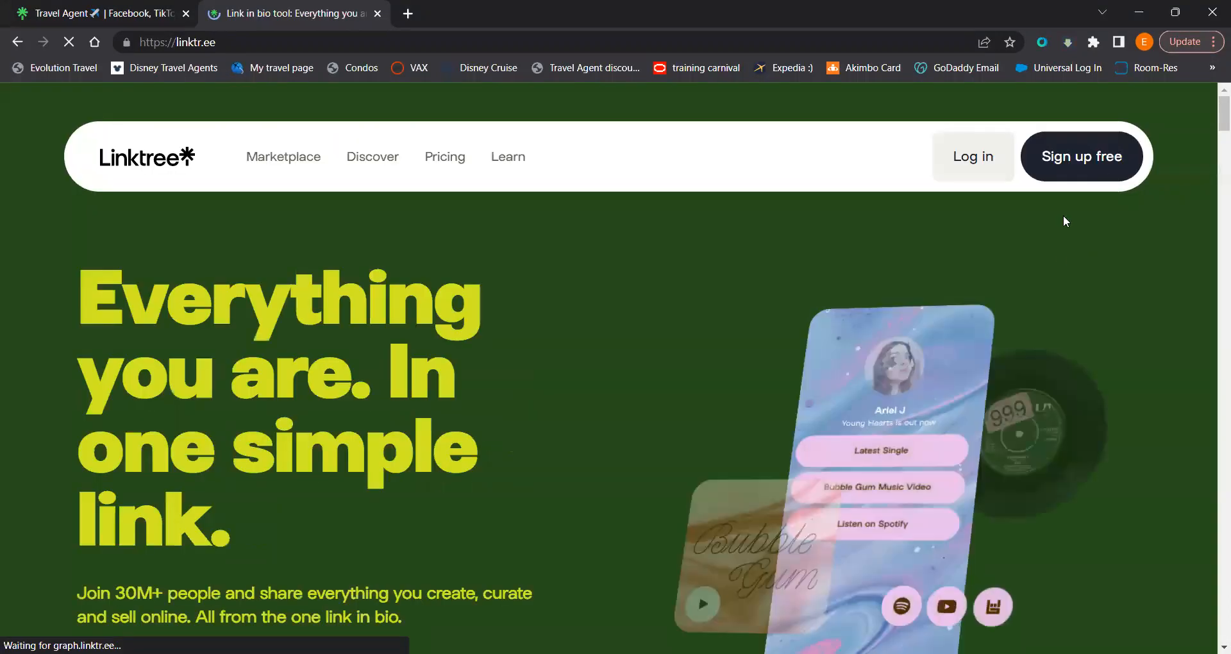
- Open the free account sign-up form and try the owner's first name alone as the Linktree username
left_click(1090, 160)
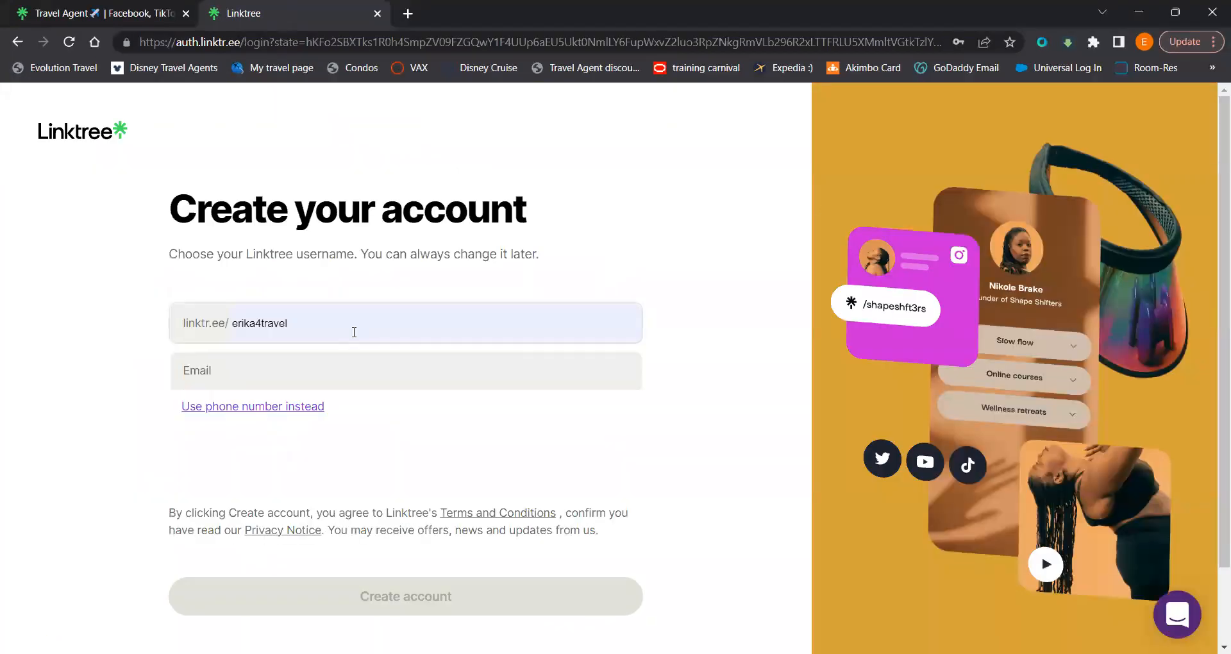
left_click_drag(330, 340, 228, 321)
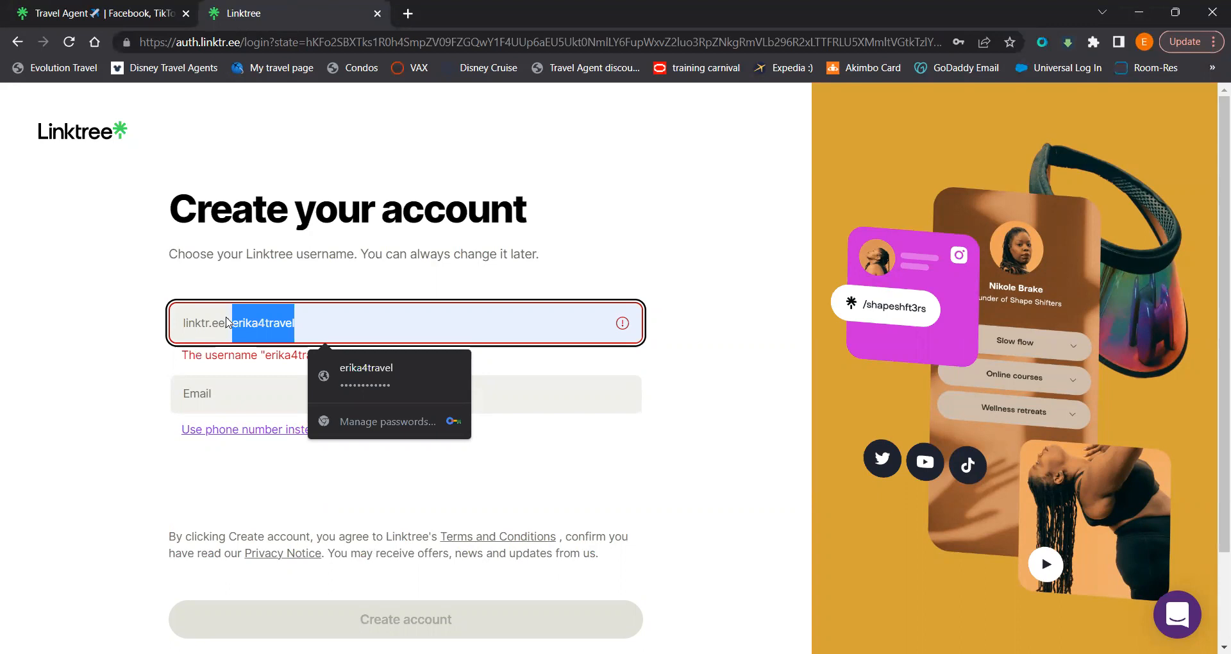
left_click(228, 321)
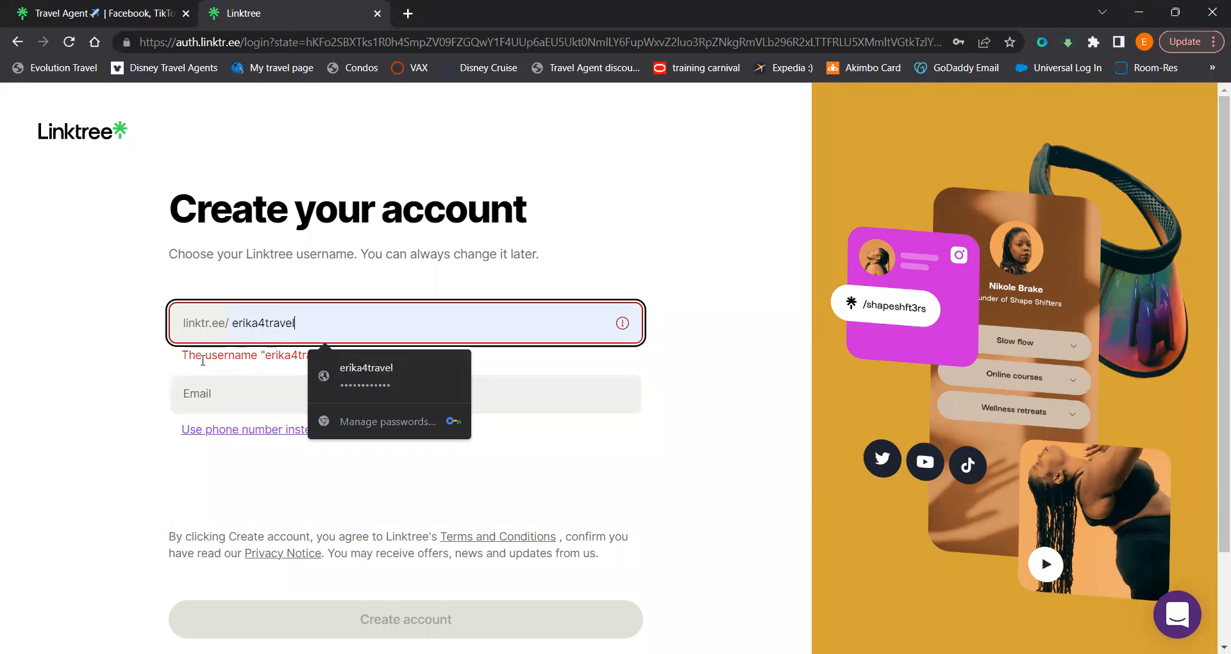
left_click(707, 436)
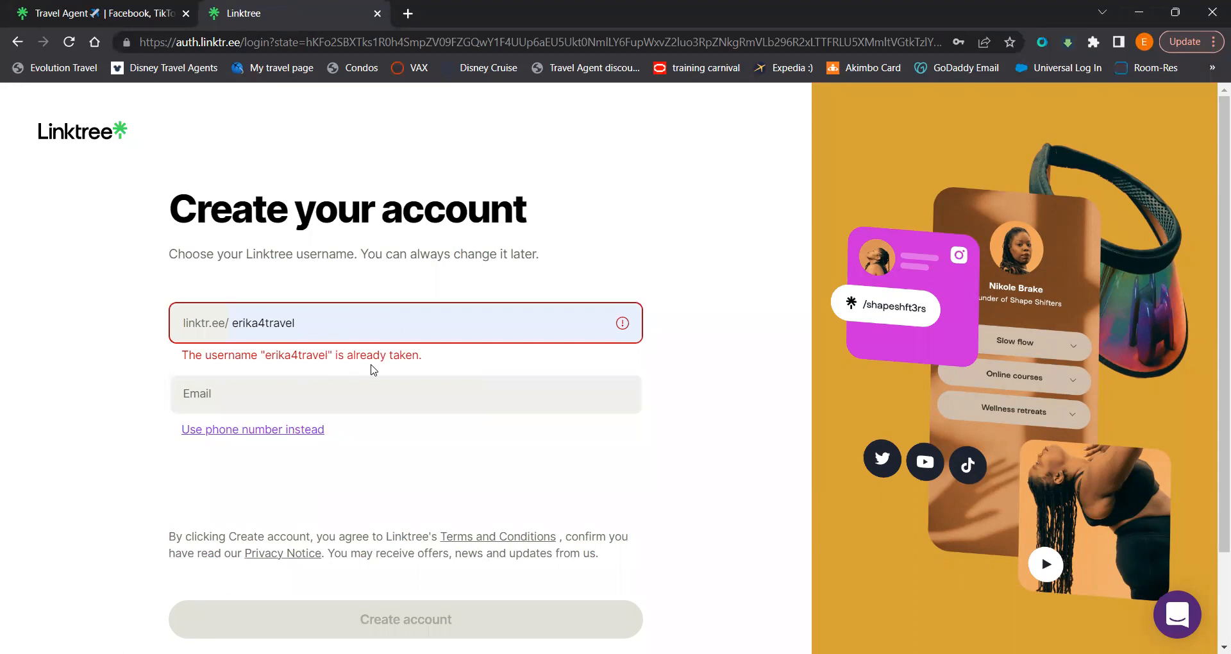
double_click(354, 333)
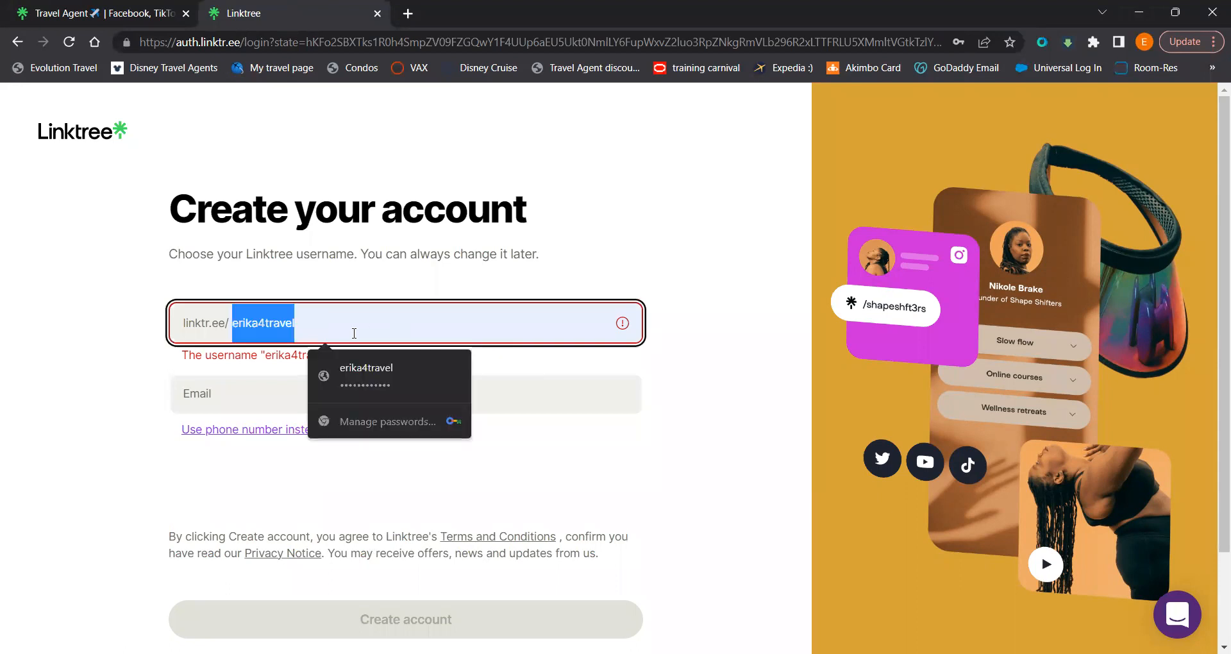
type("erika")
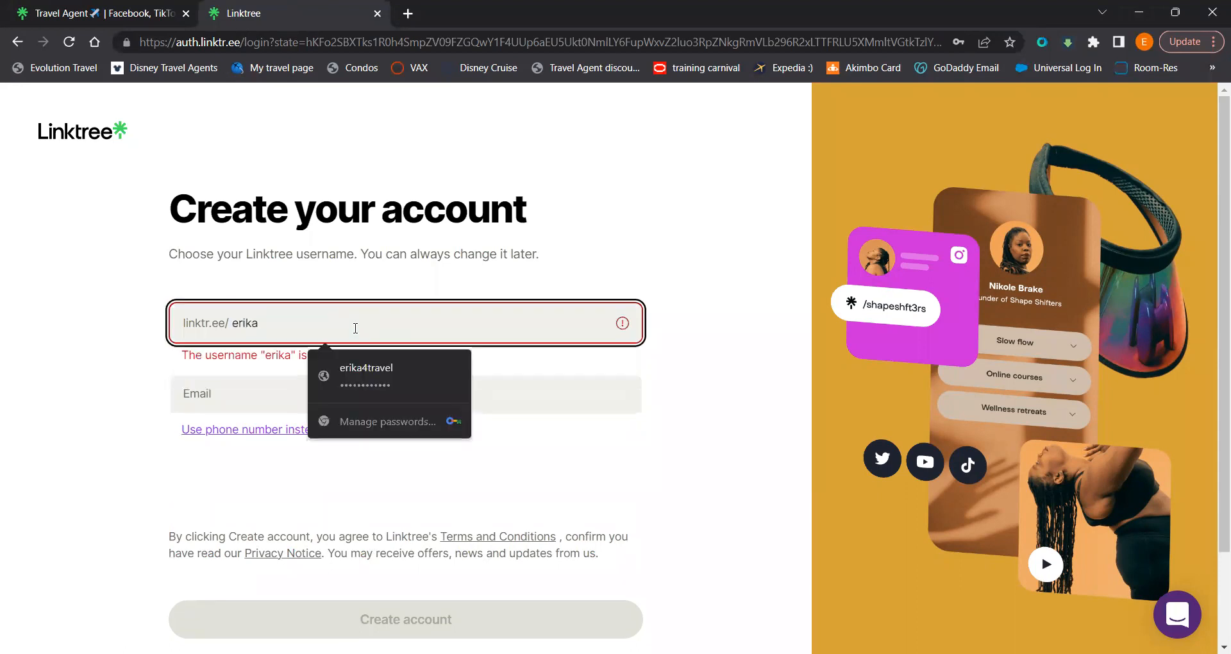
left_click(682, 385)
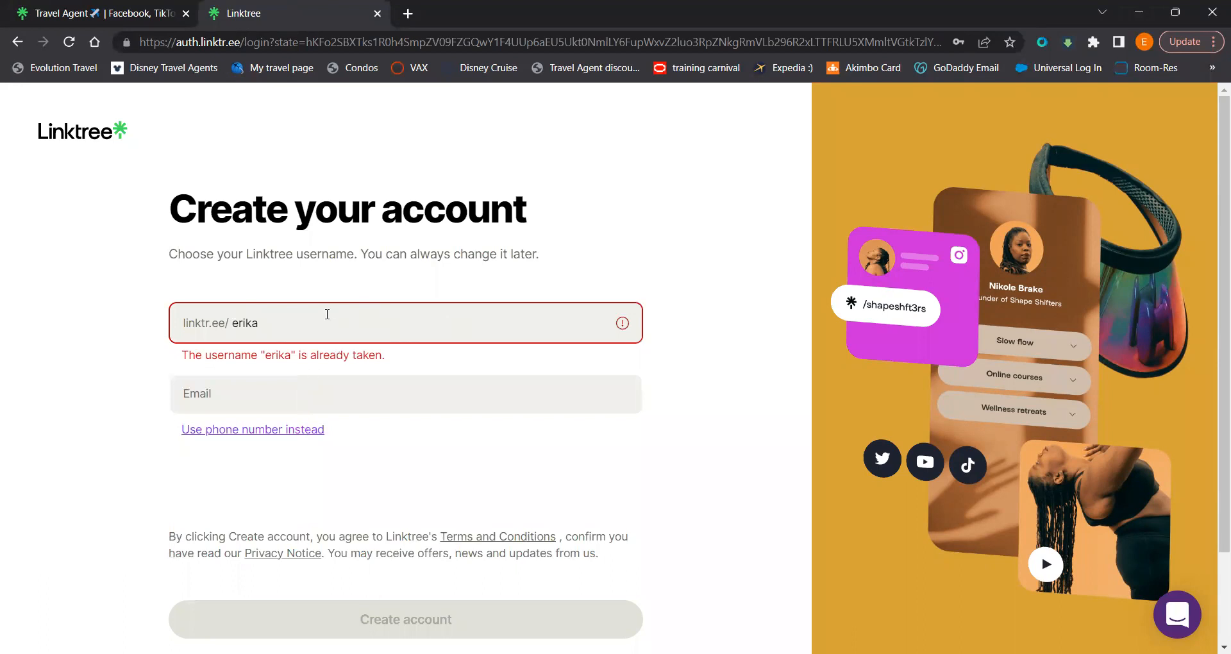
- Try the owner's full name with a middle initial as the sign-up username
left_click(267, 336)
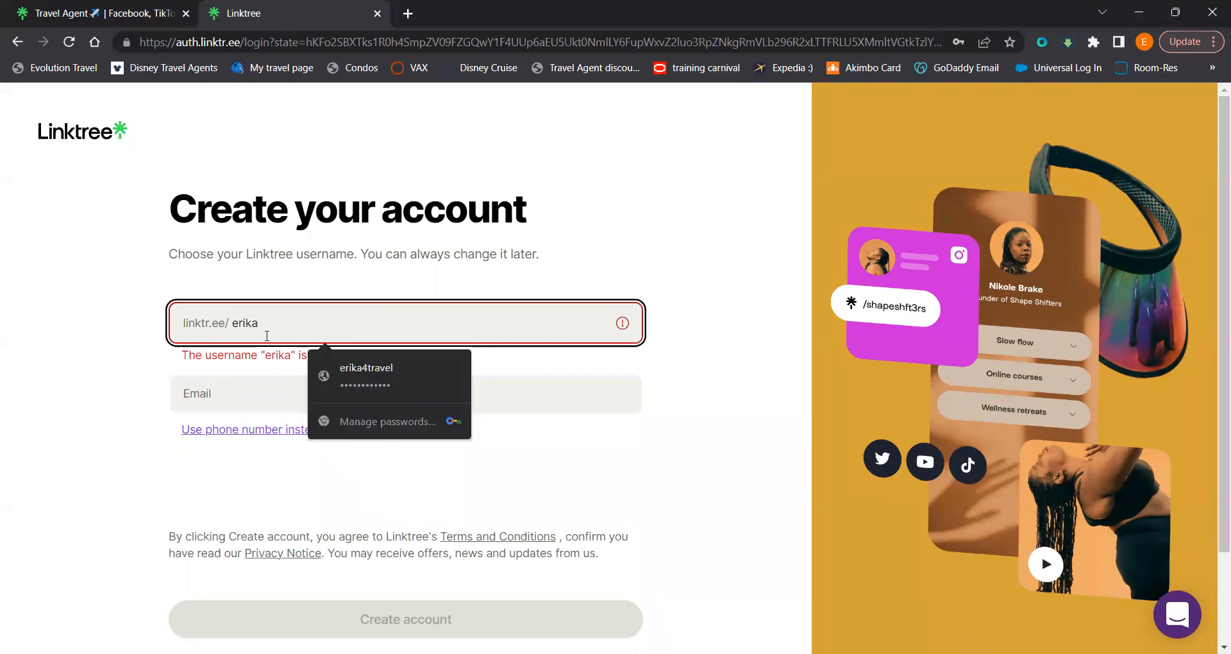
left_click(142, 358)
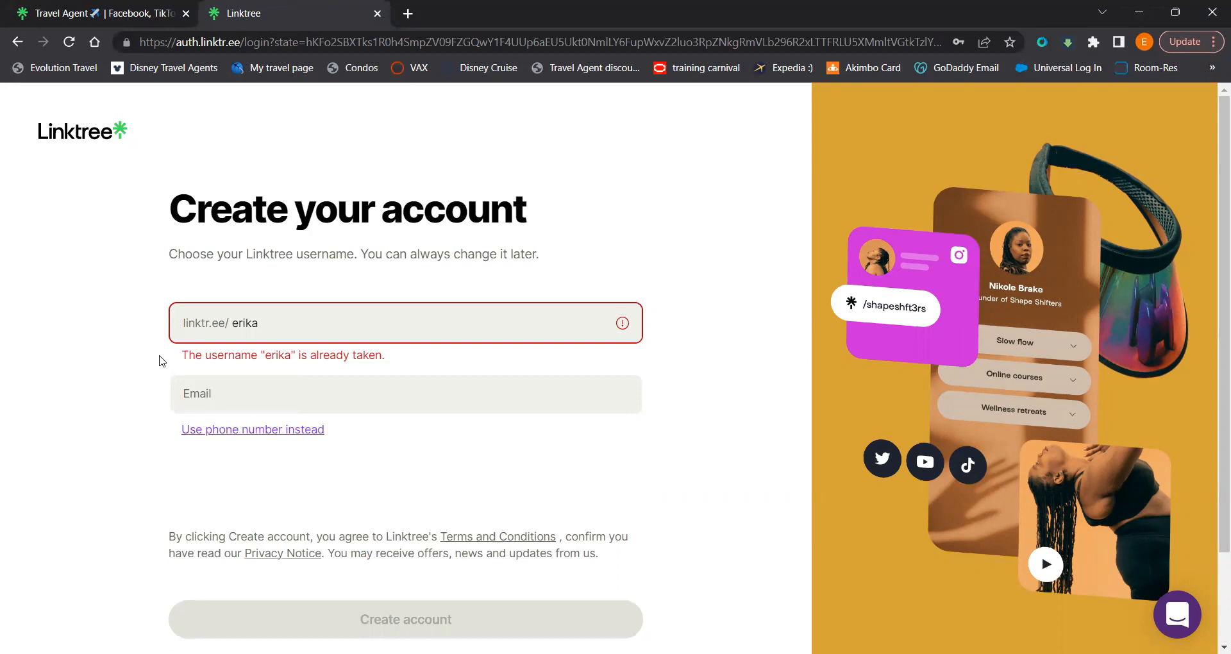
left_click(275, 328)
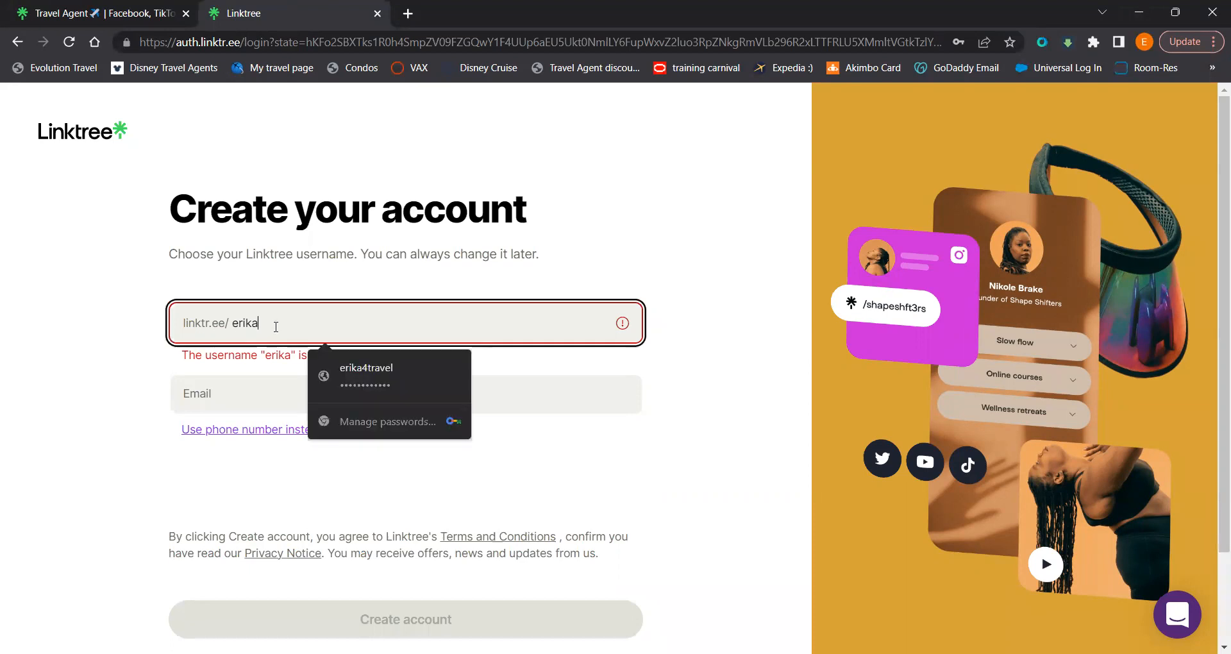
type("gonzalez")
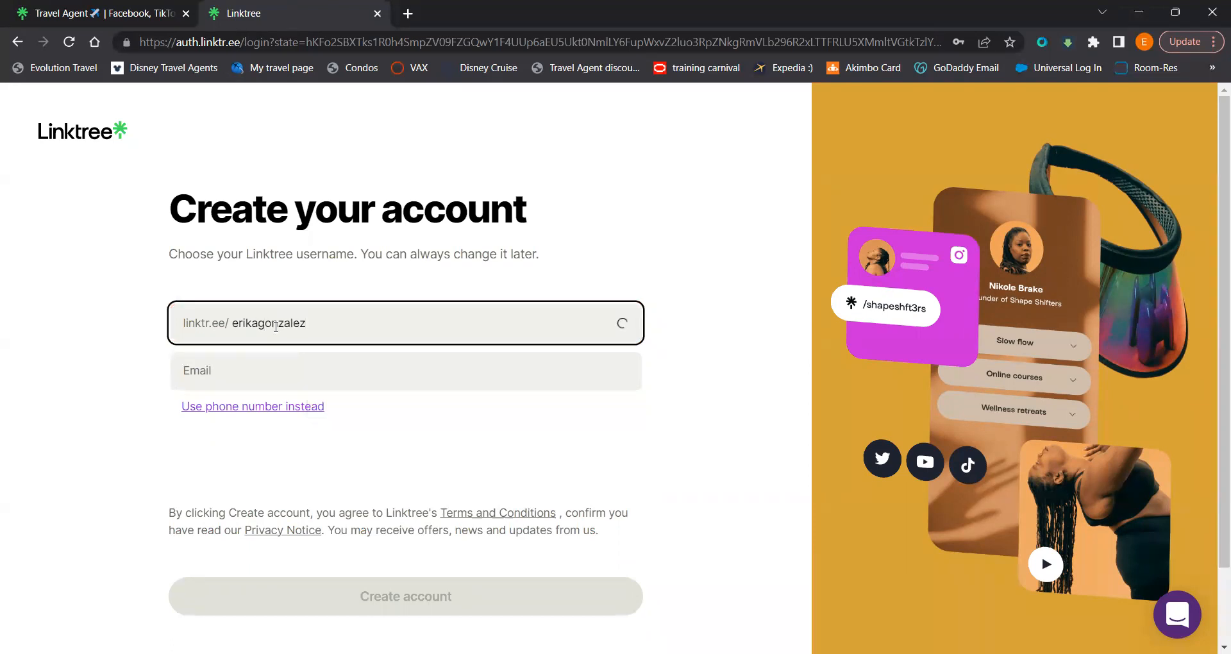
left_click(260, 323)
type("k")
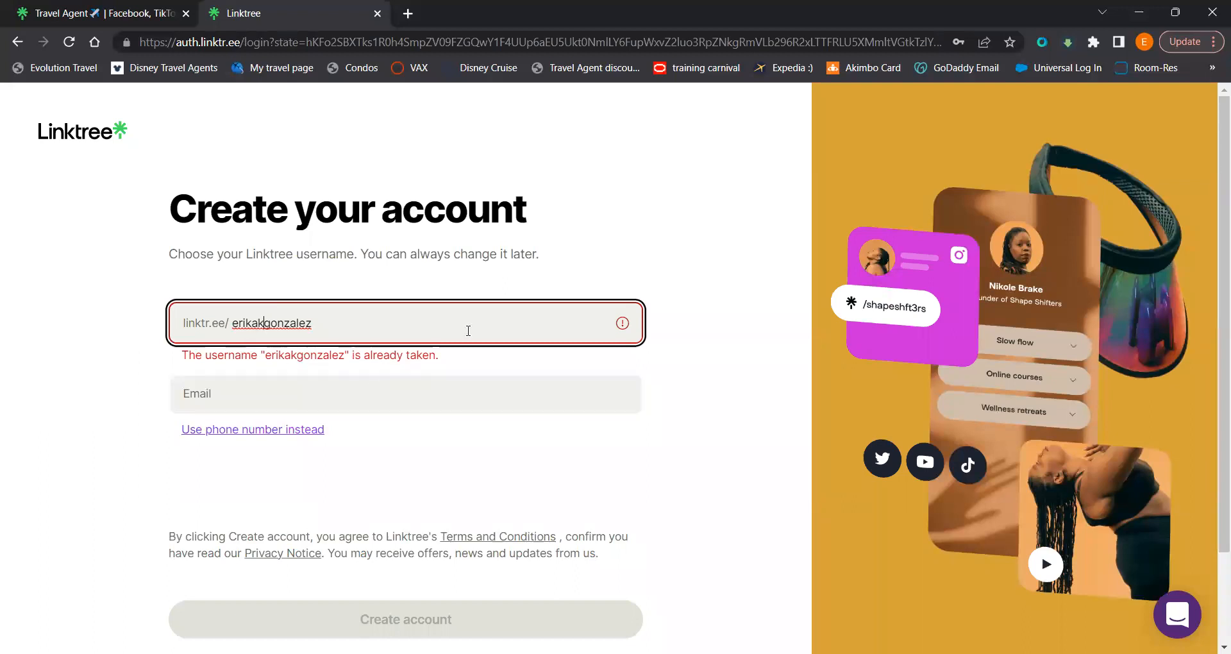
- Try the existing travel account's username in the sign-up form and go to the Email field
double_click(322, 326)
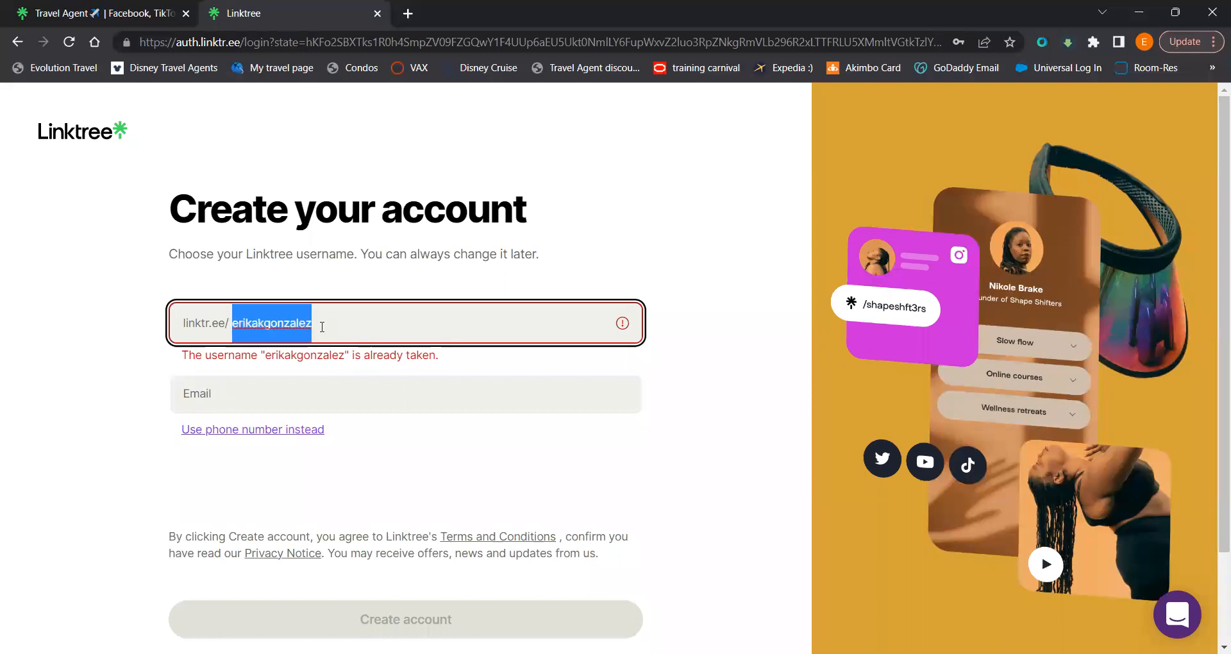
type("erika4travel")
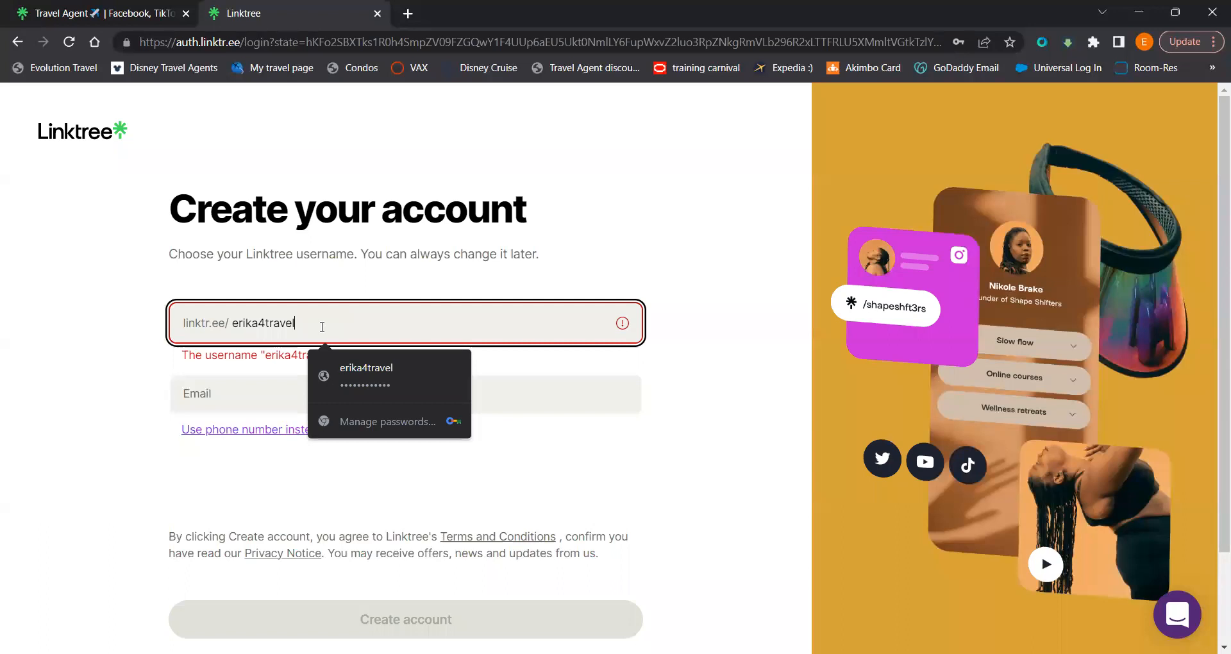
left_click(204, 403)
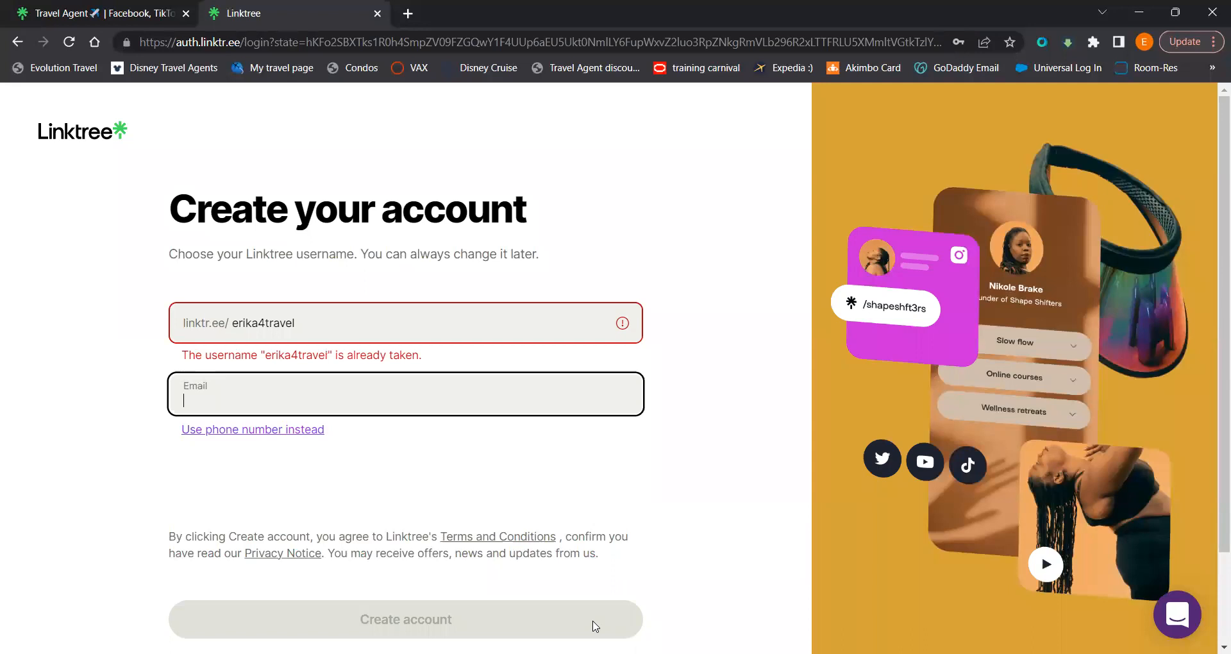
- Leave the sign-up form and log in to the existing Linktree account with the saved username and password
left_click(63, 133)
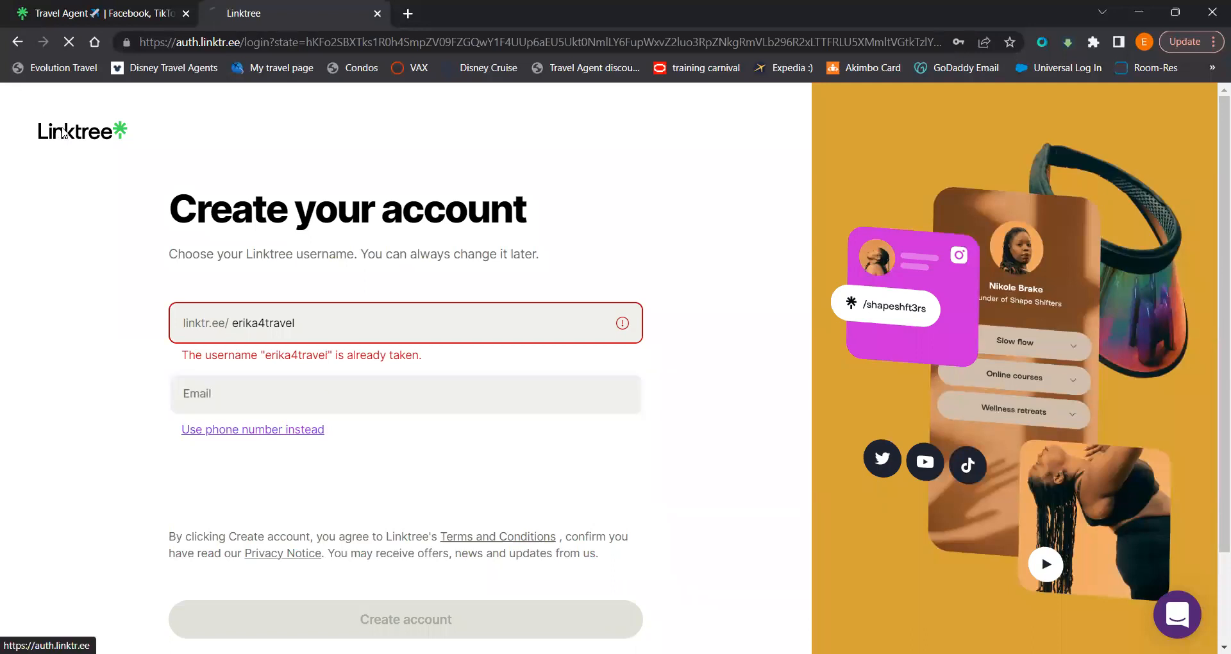
left_click(949, 151)
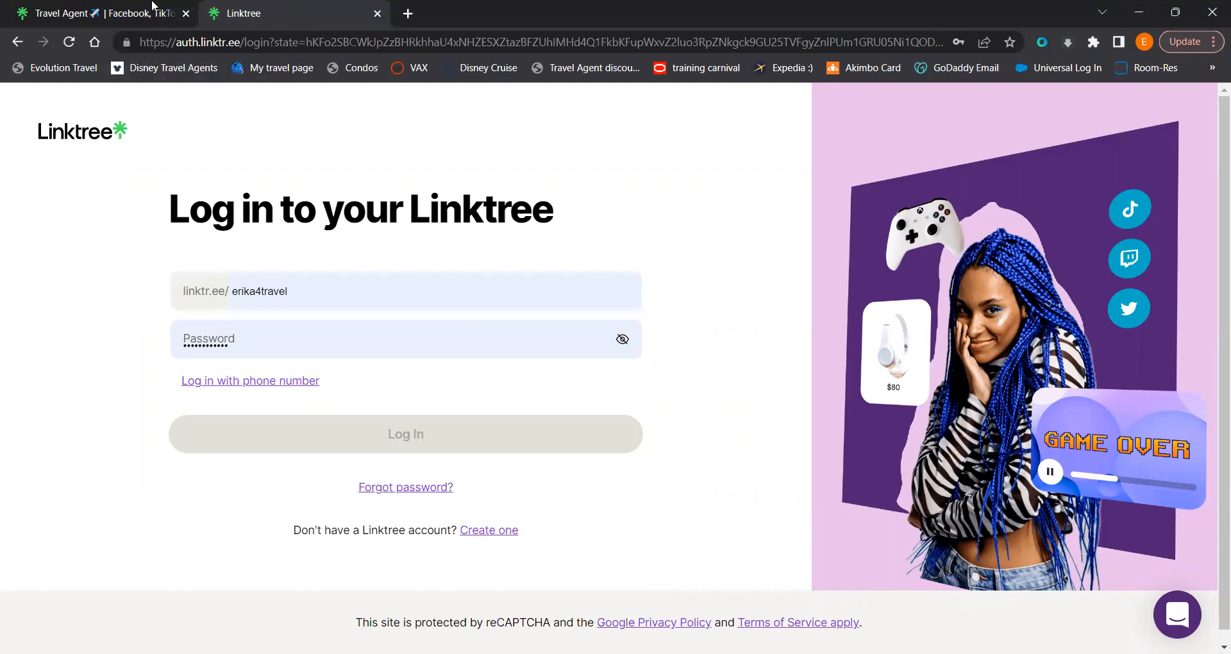
left_click(236, 287)
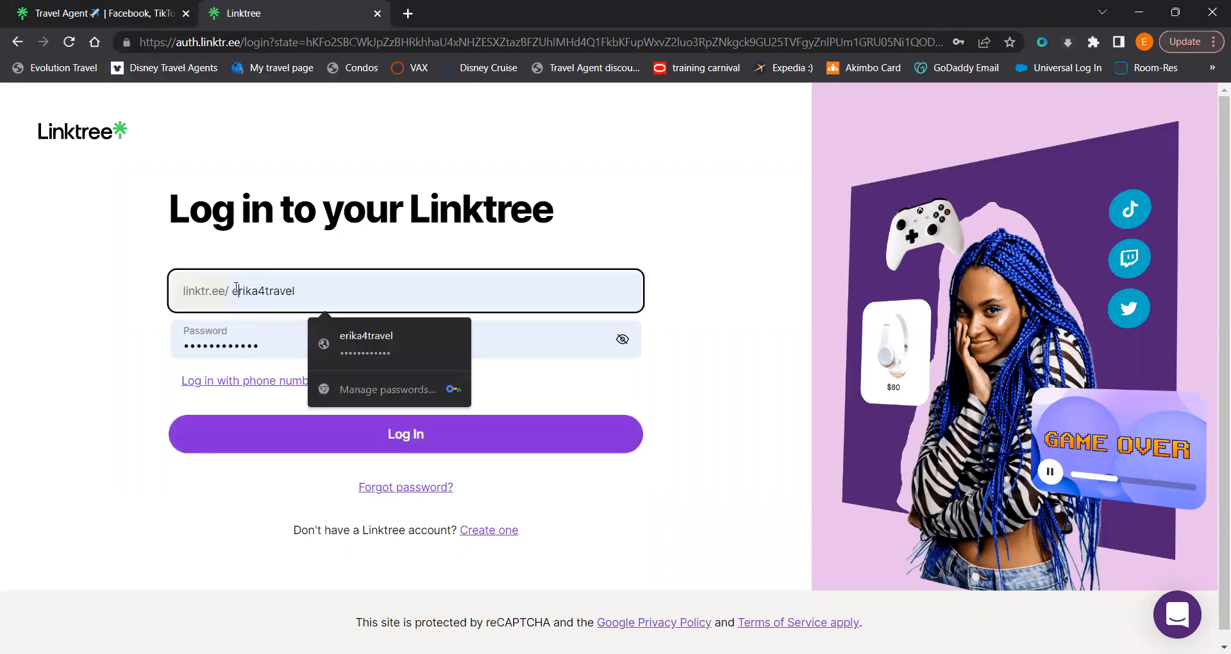
left_click(85, 320)
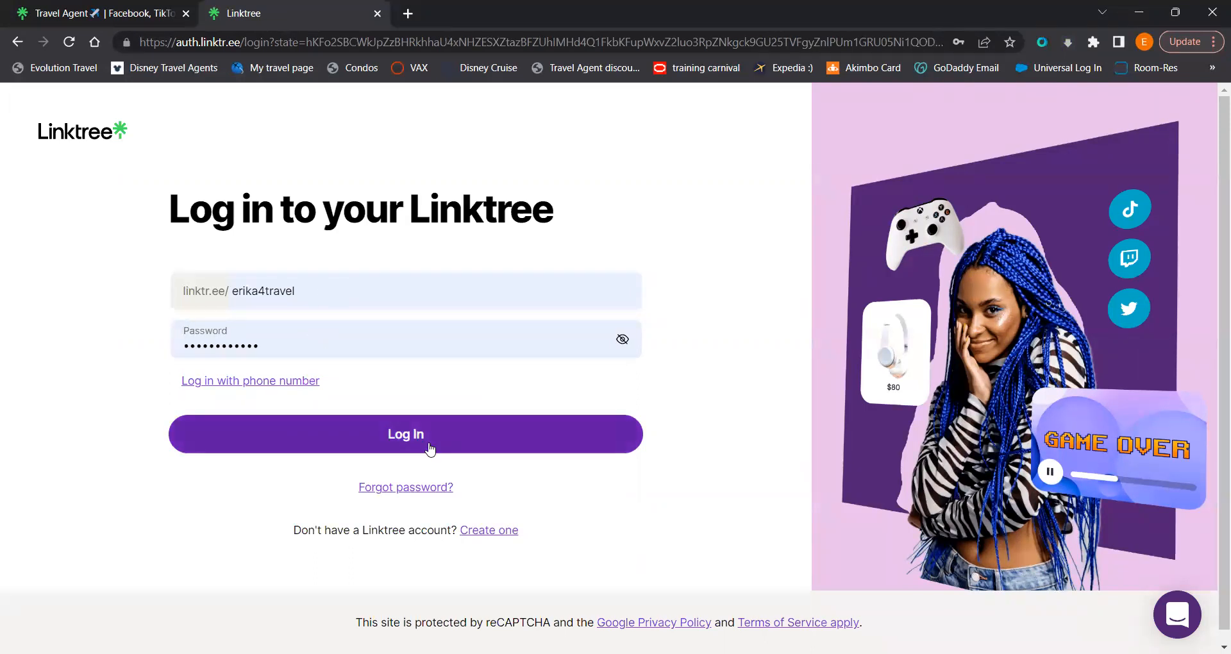
left_click(430, 449)
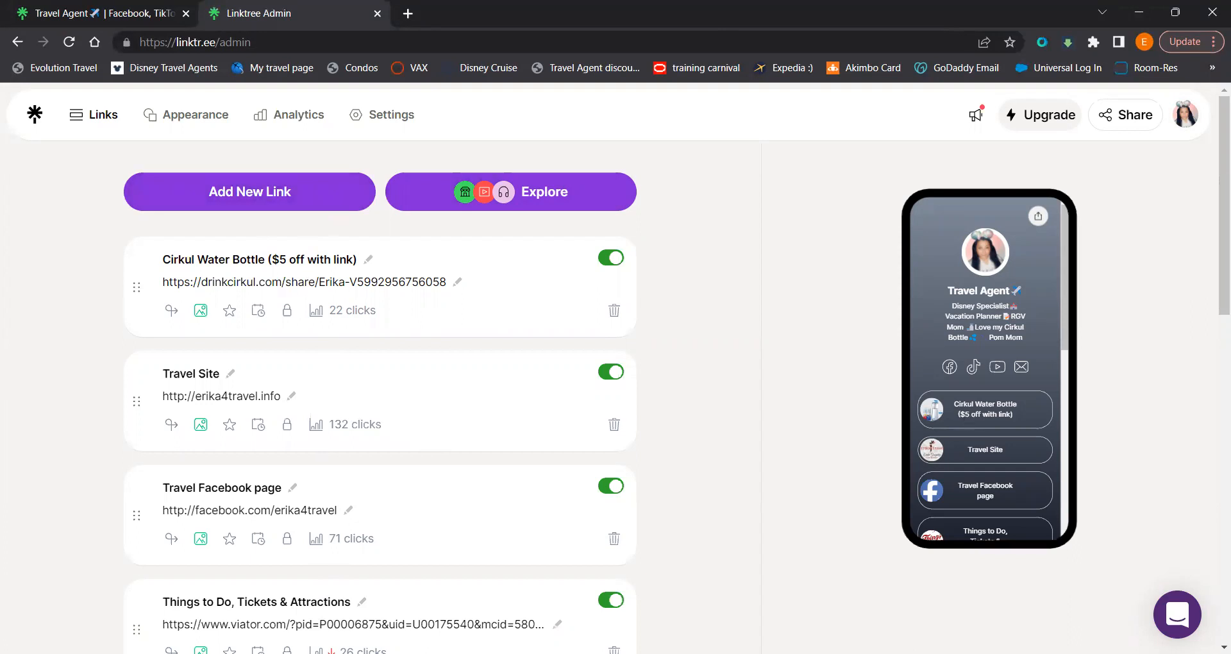
- Add a new blank link to the Linktree page and open the bookmarked "My travel page" in a new browser tab
left_click_drag(1216, 212, 1213, 119)
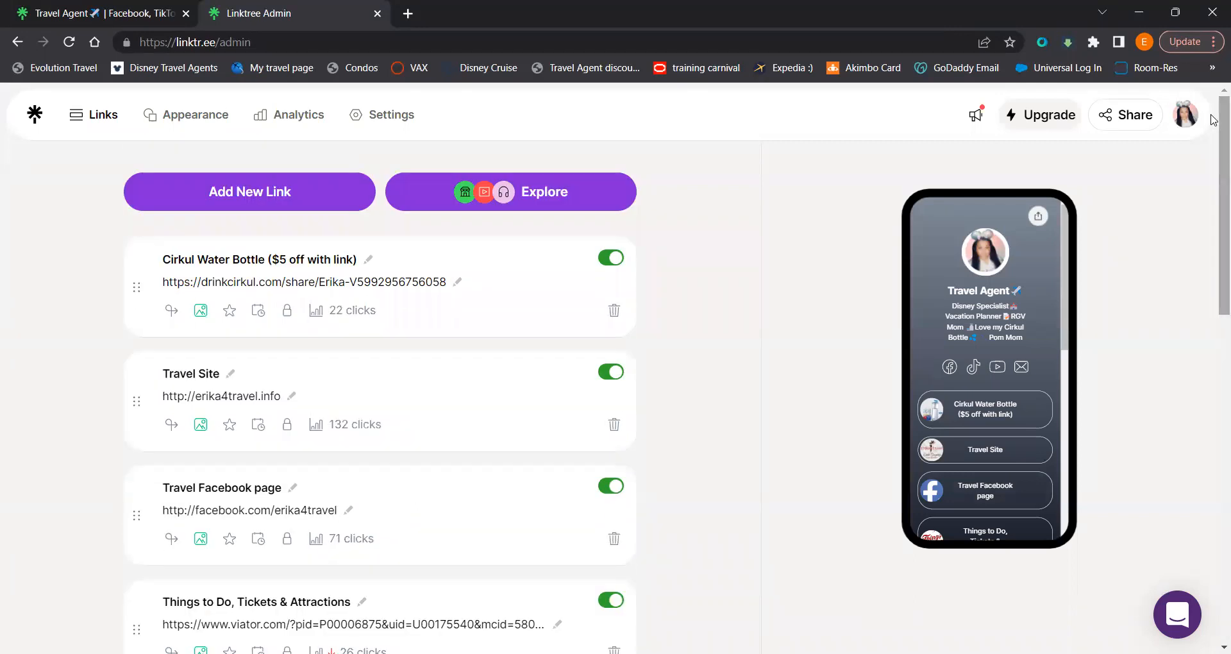
left_click(288, 202)
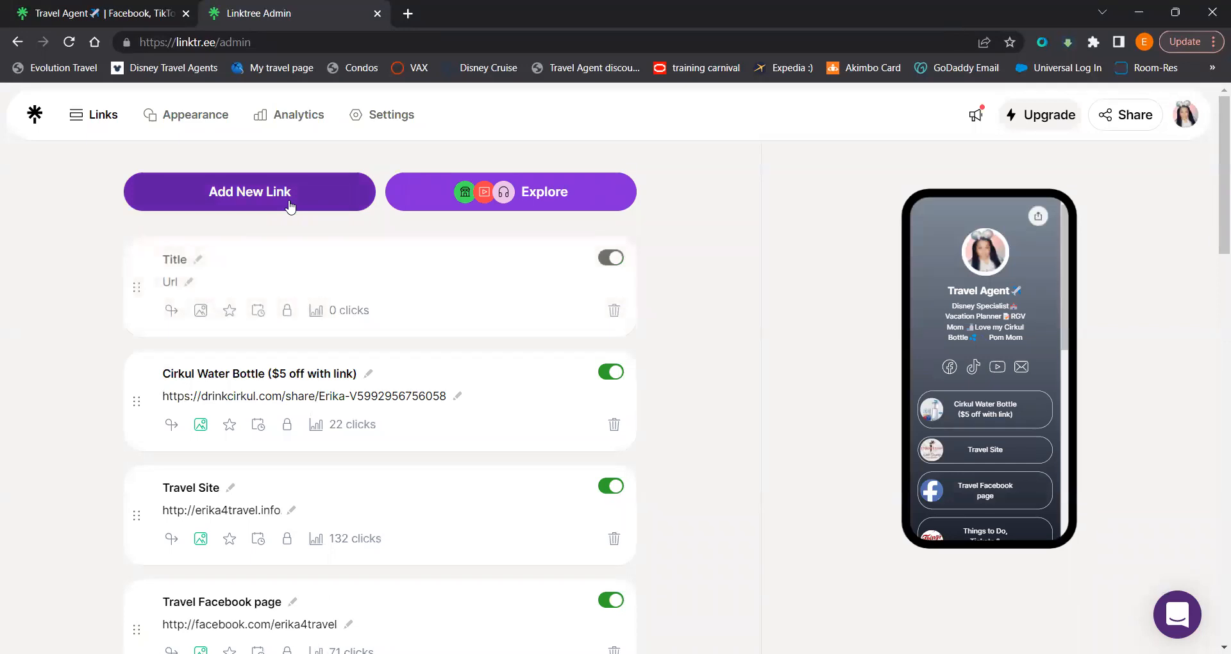
left_click(408, 13)
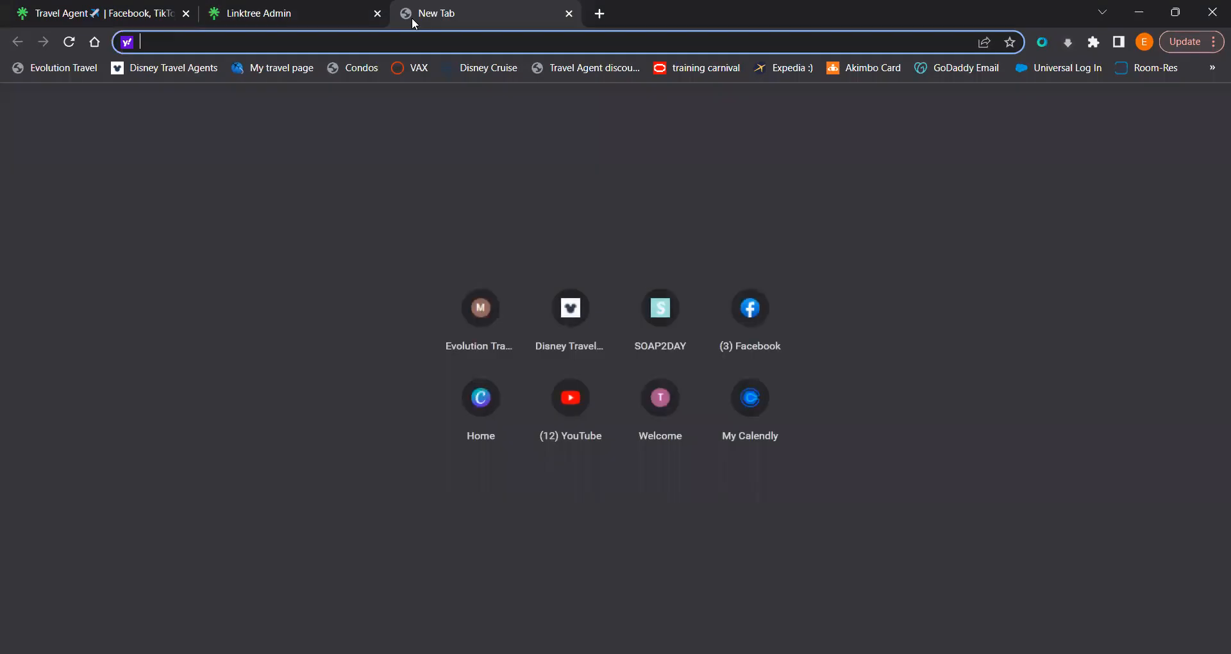
left_click(277, 72)
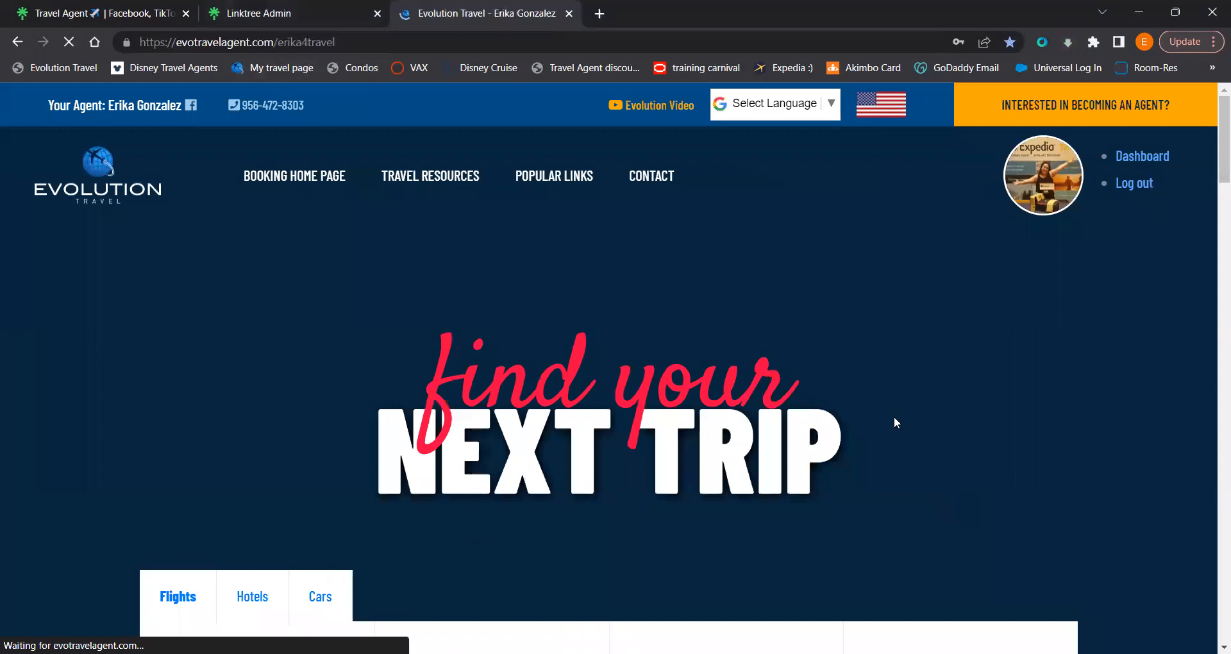
- Look through the agent's Evolution Travel page and copy its web address
scroll(1212, 177, "down", 3)
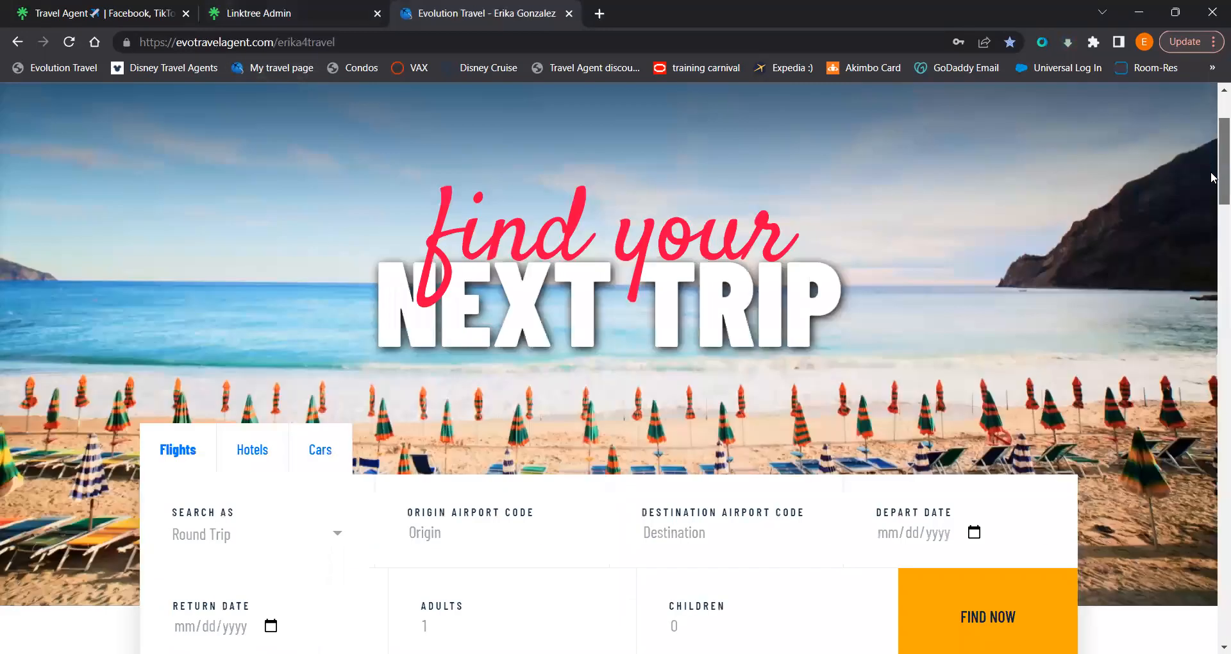
left_click(1214, 254)
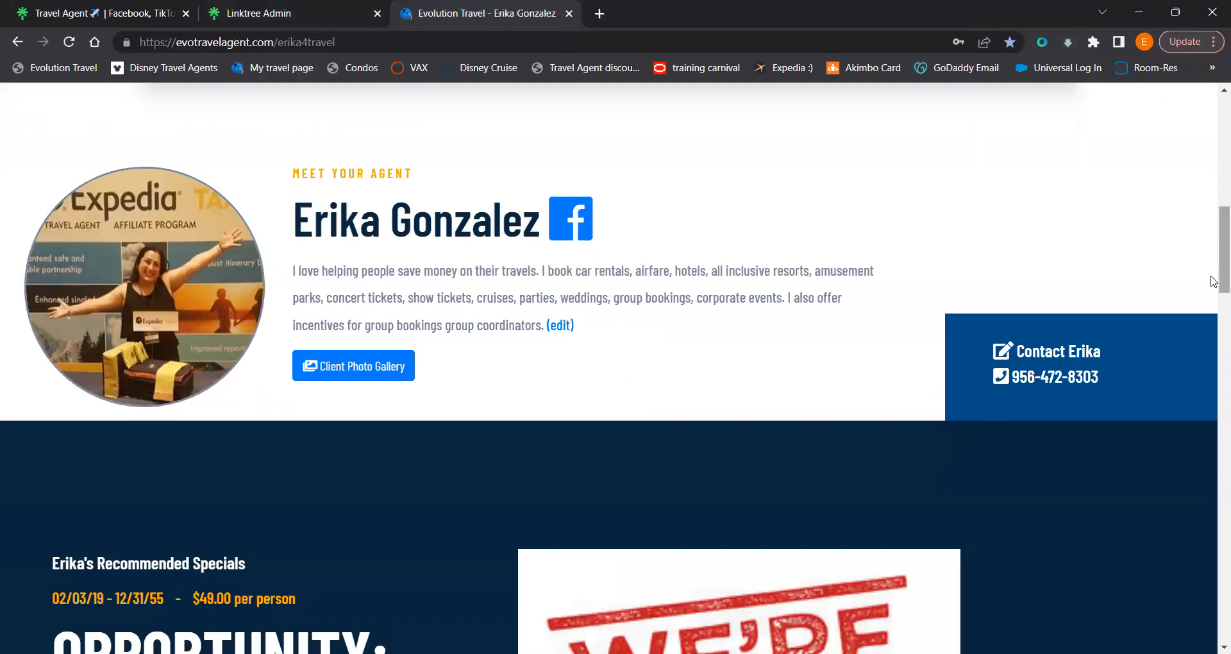
scroll(1214, 260, "up", 2)
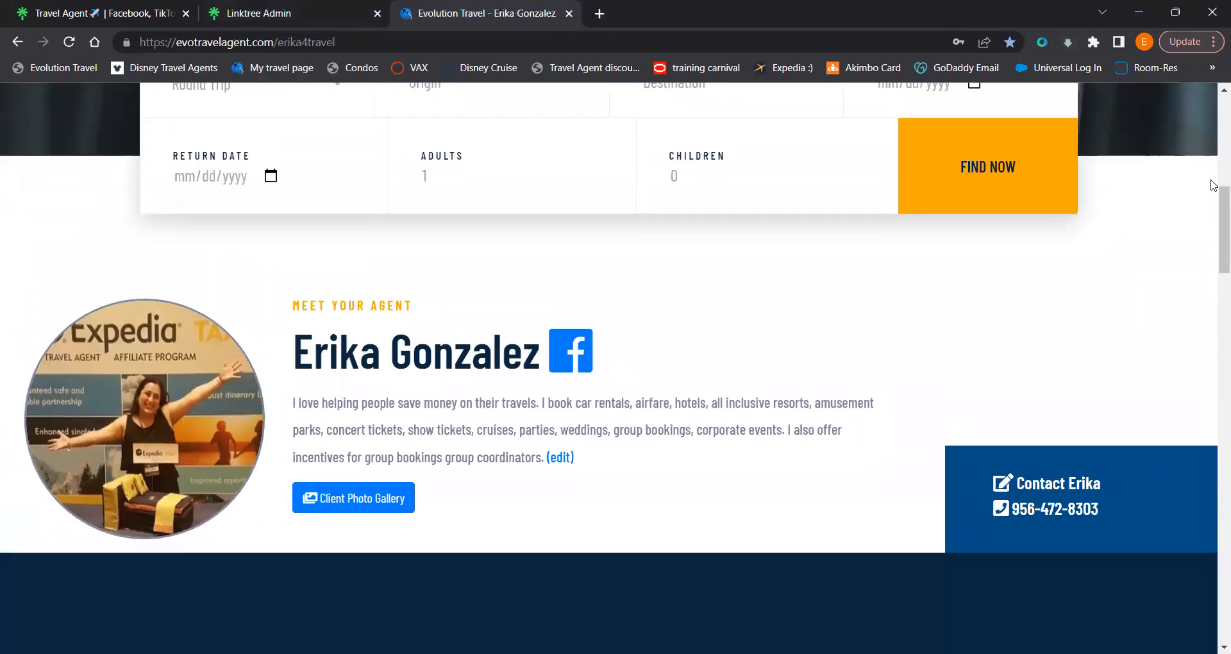
scroll(1214, 167, "up", 2)
scroll(1213, 117, "up", 7)
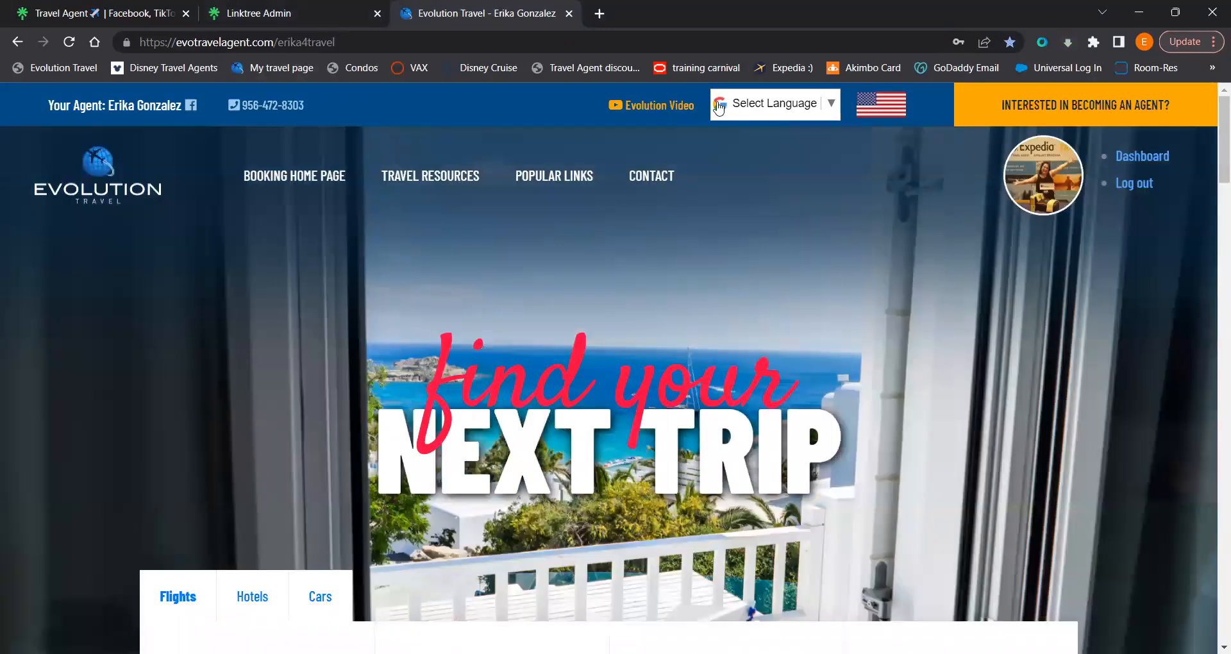
left_click(327, 45)
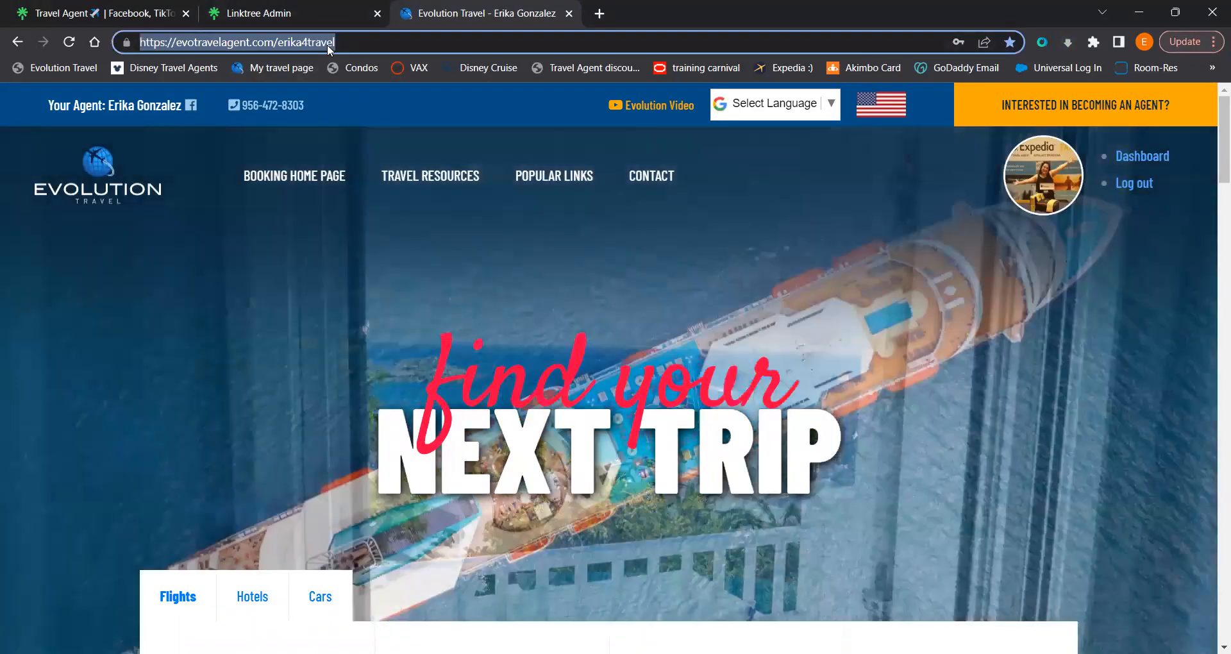
right_click(327, 45)
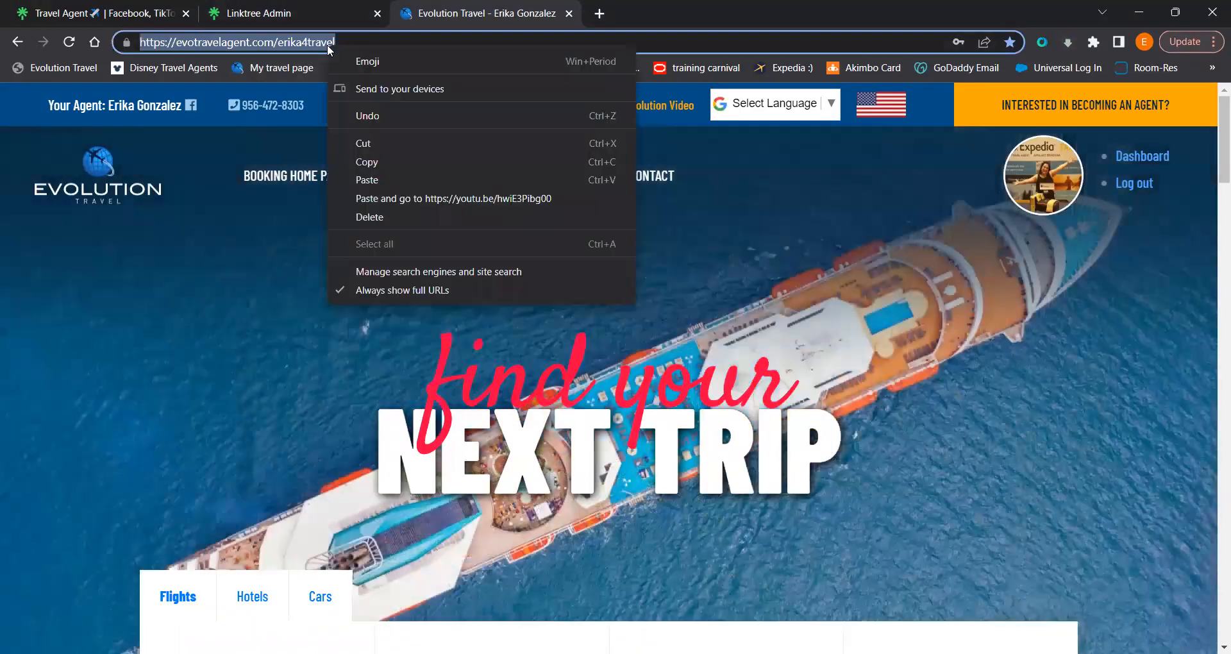
left_click(386, 160)
- Return to the Linktree admin page and paste the copied travel page address as the new link's URL
left_click(295, 9)
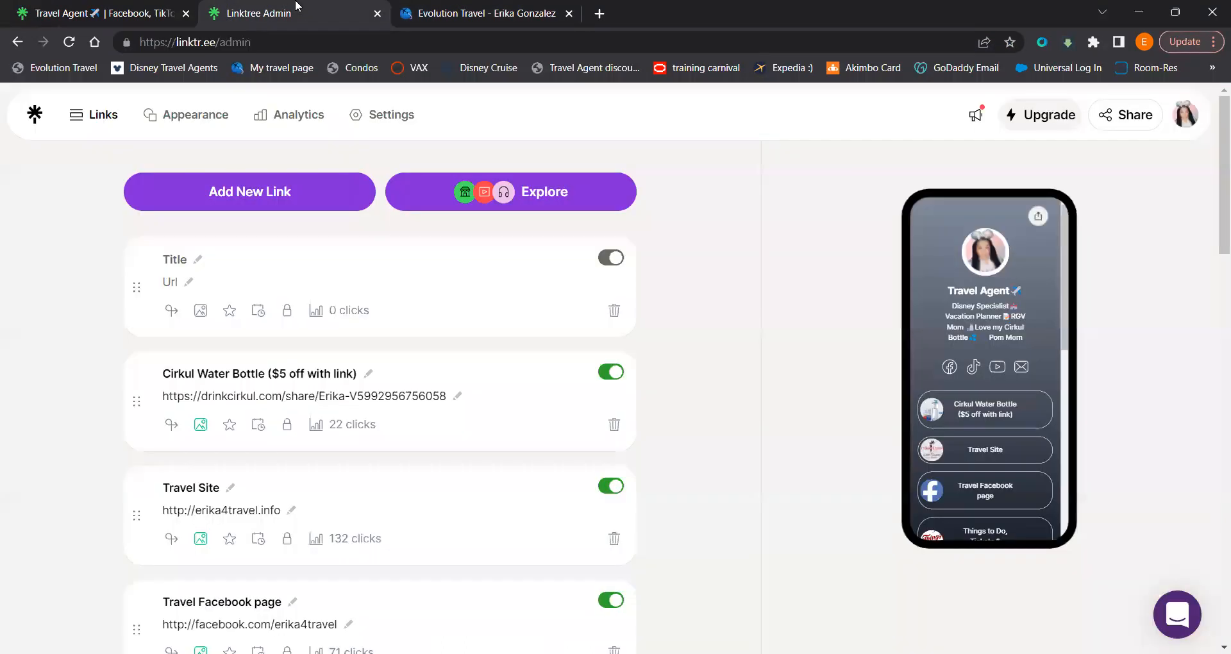
left_click(186, 283)
right_click(187, 283)
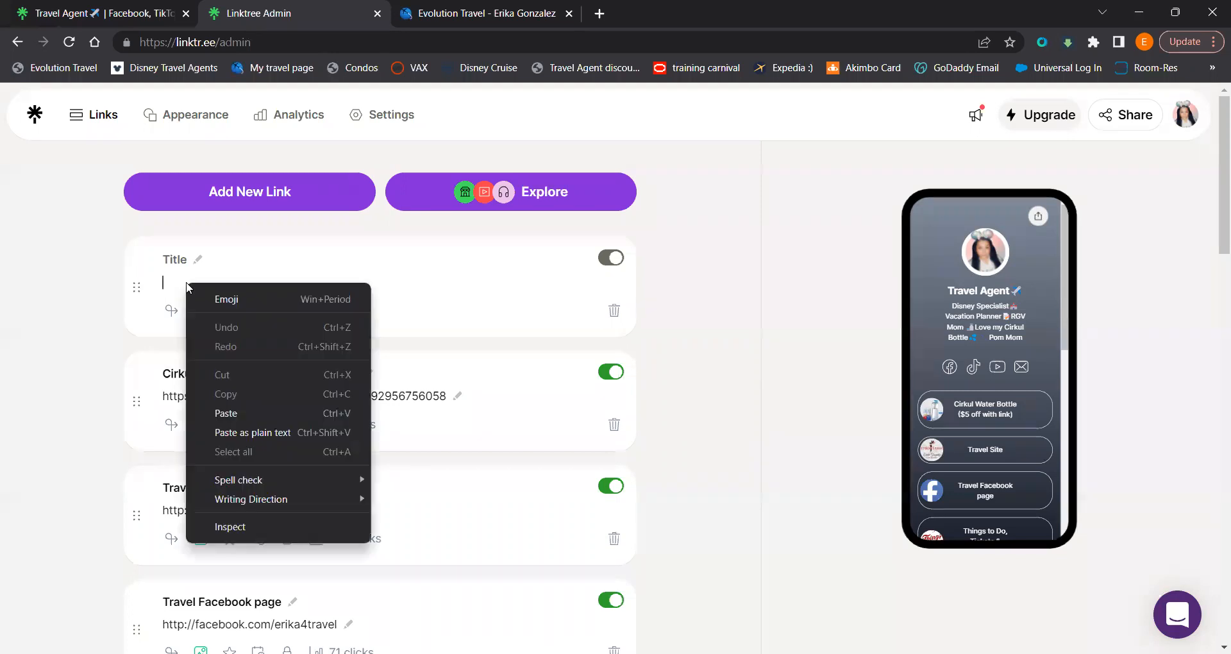
left_click(263, 413)
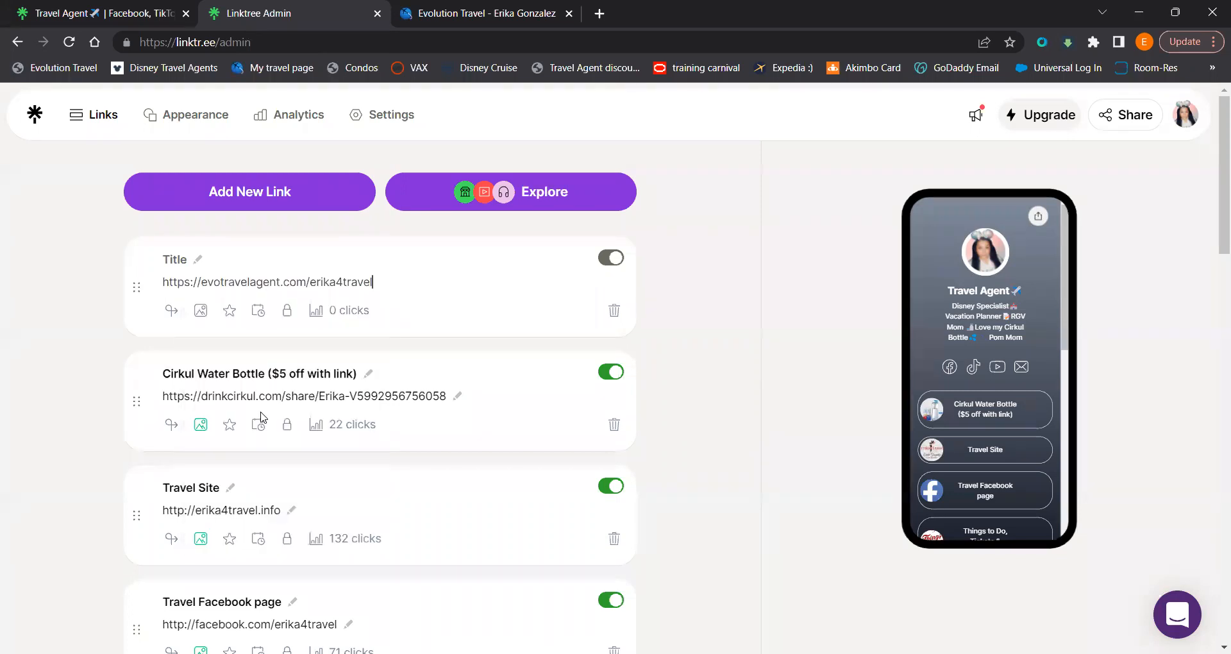
- Title the new travel page link "Website"
left_click(181, 259)
key("ctrl+v")
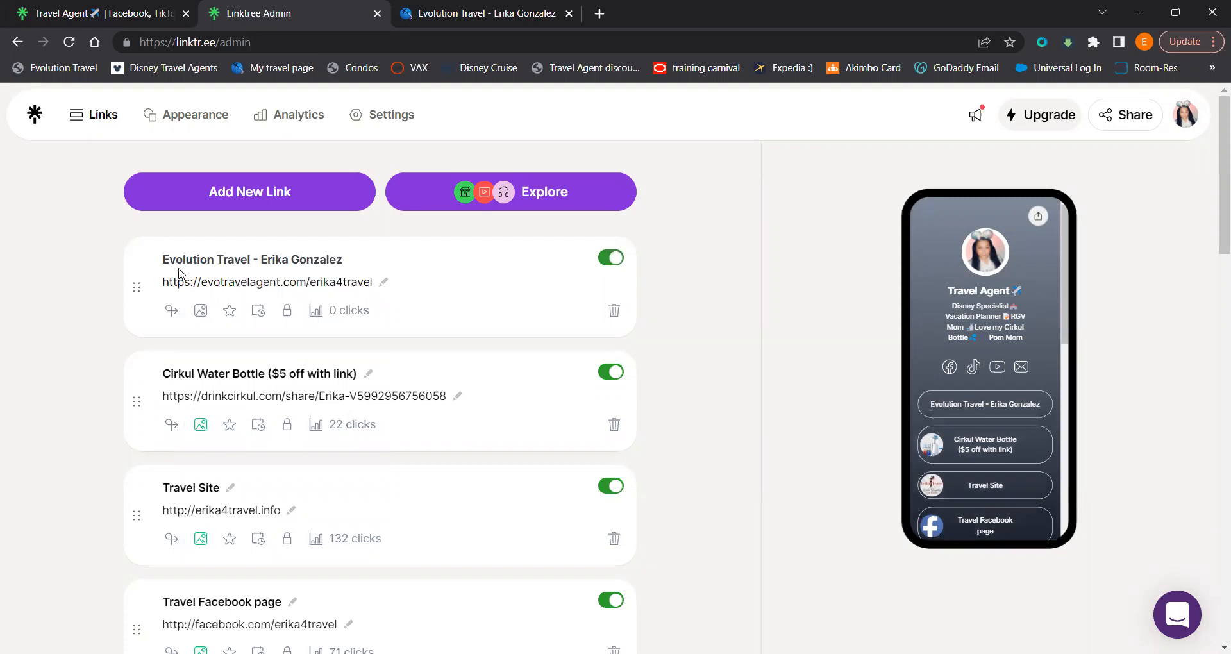
triple_click(200, 255)
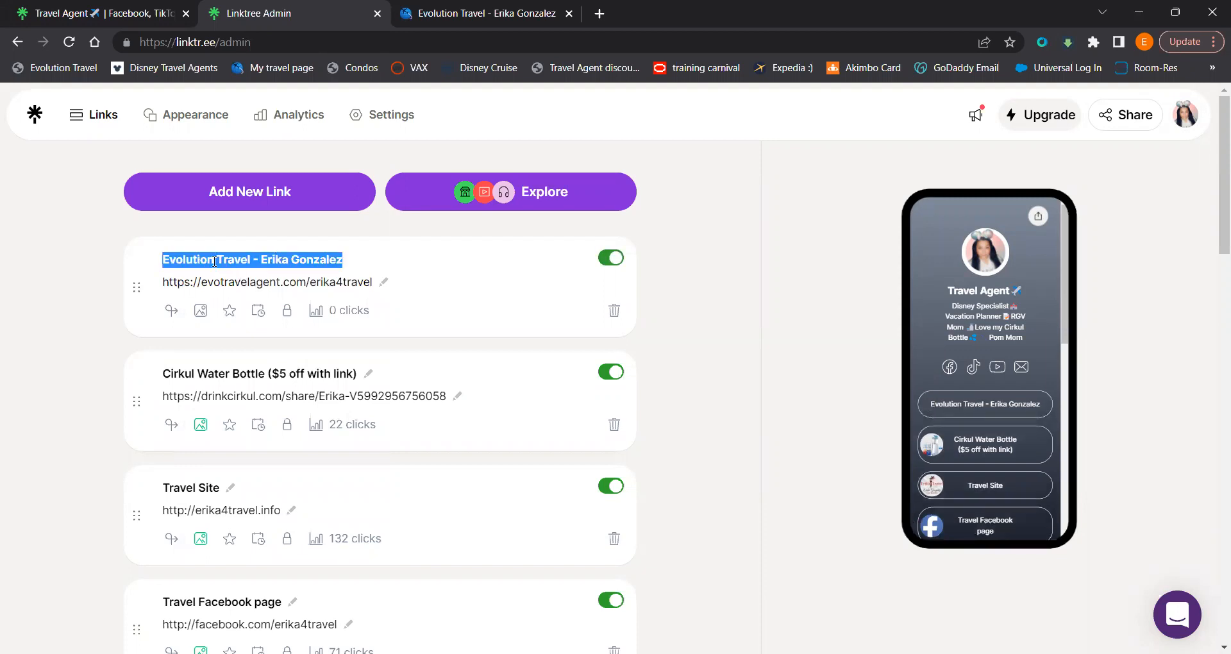
left_click(214, 260)
triple_click(214, 261)
type("Website")
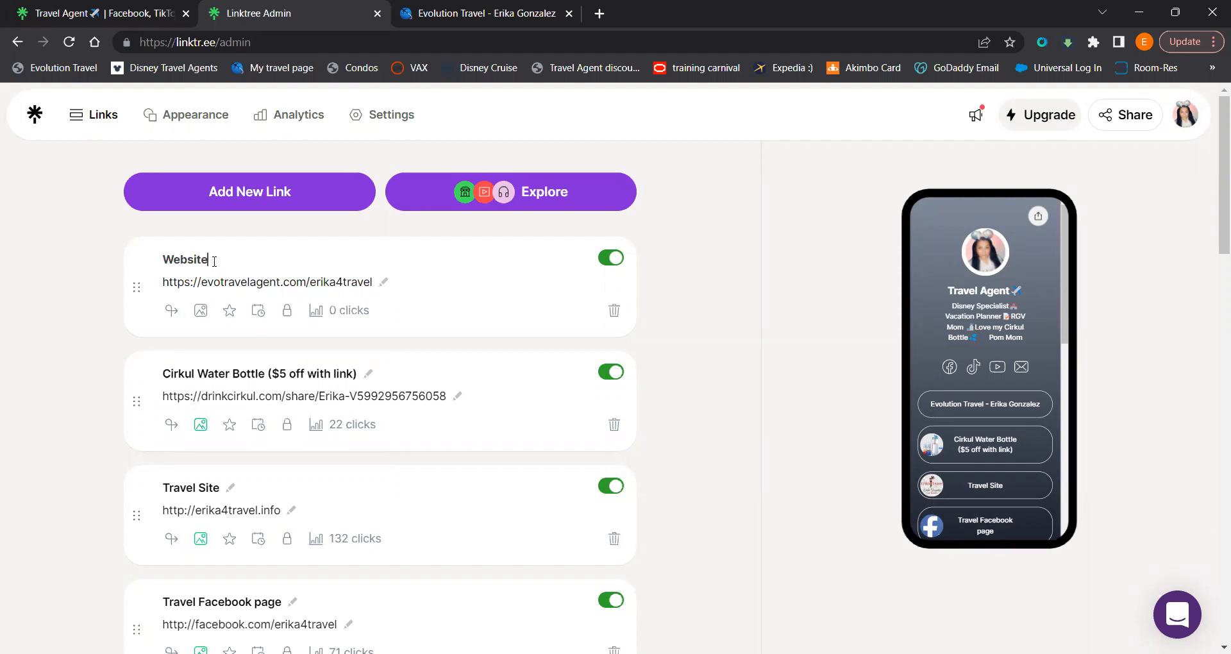
- Turn off the Cirkul Water Bottle link and compare the link thumbnails in the preview and on the public Linktree page
left_click(616, 373)
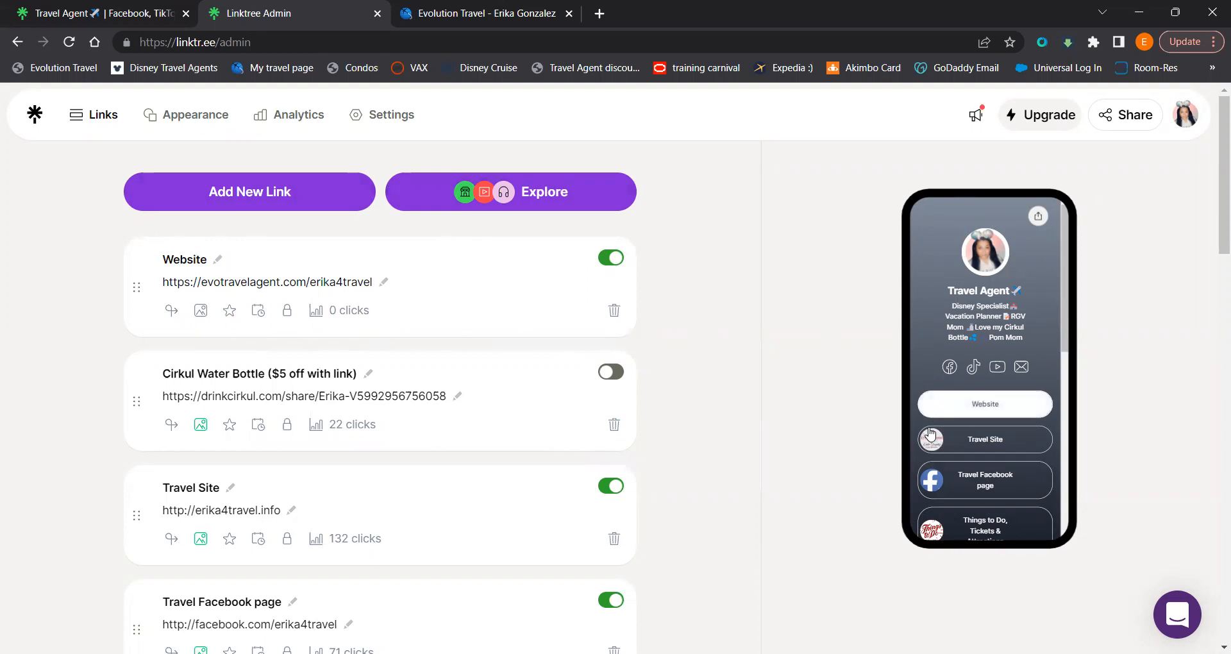
left_click(928, 459)
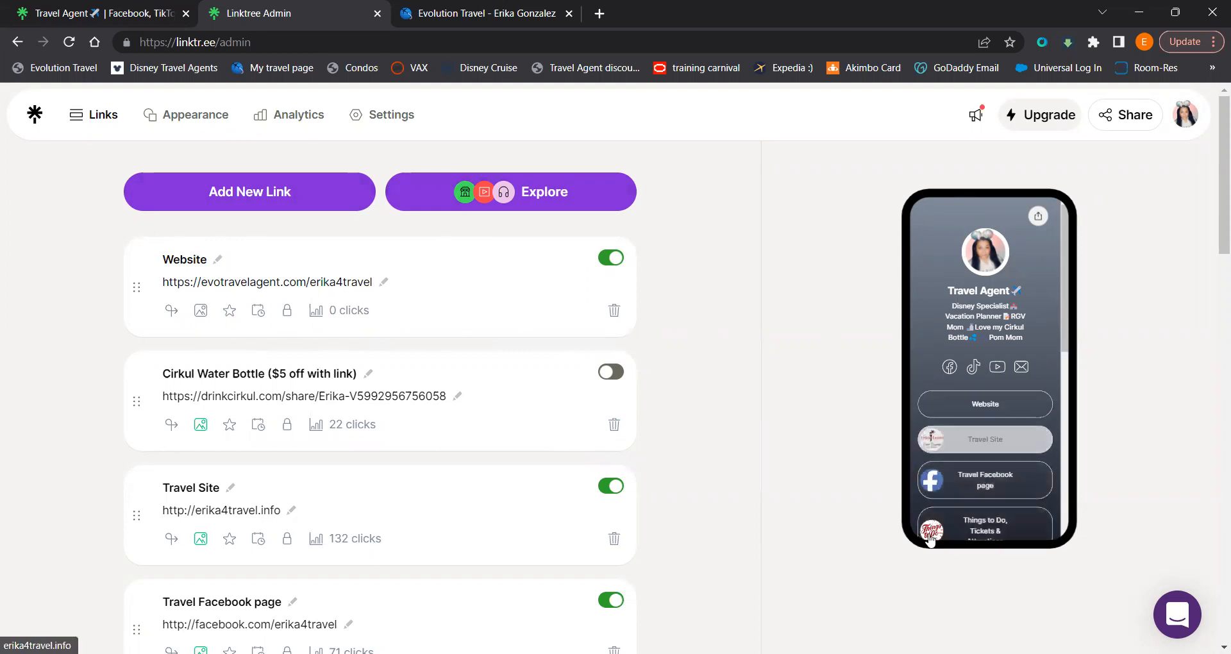
left_click(146, 6)
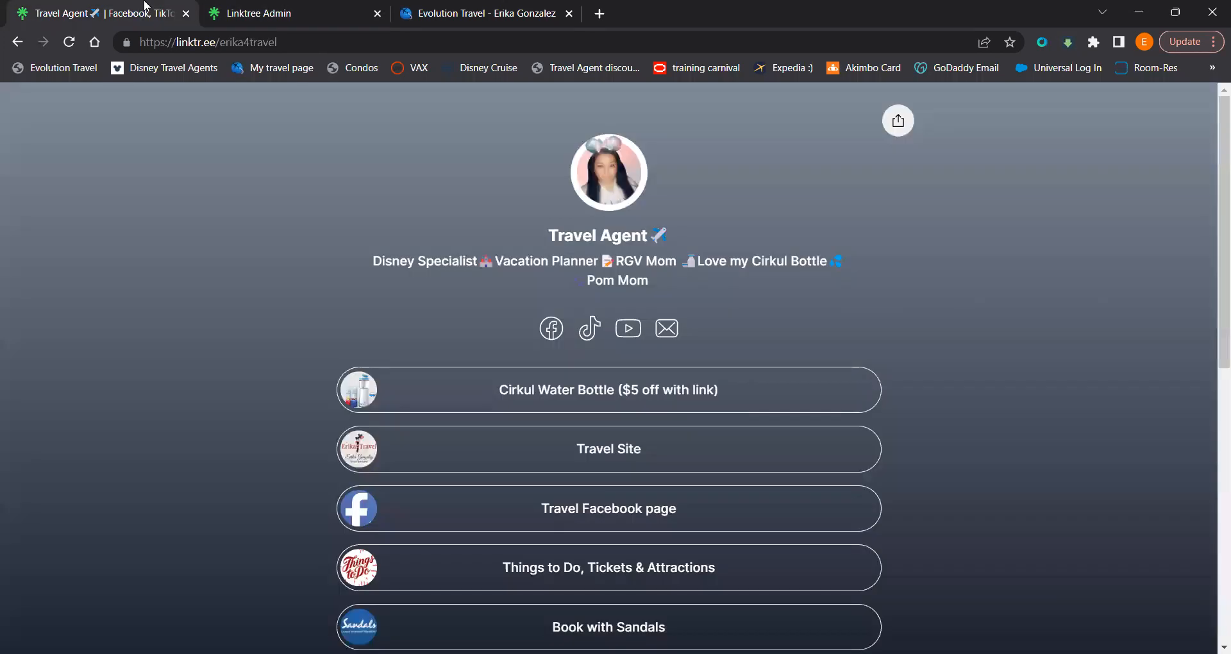
left_click(284, 7)
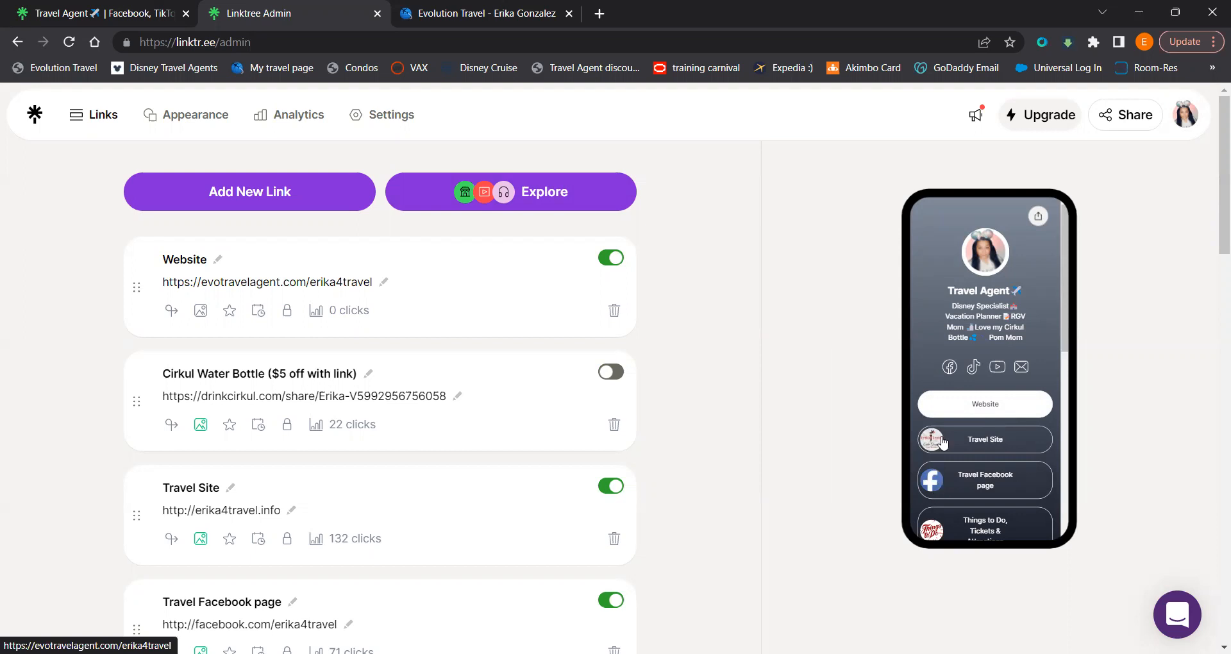
- Start a custom thumbnail for the Website link and choose the Mickey Mouse quote picture from the Downloads folder
left_click(200, 313)
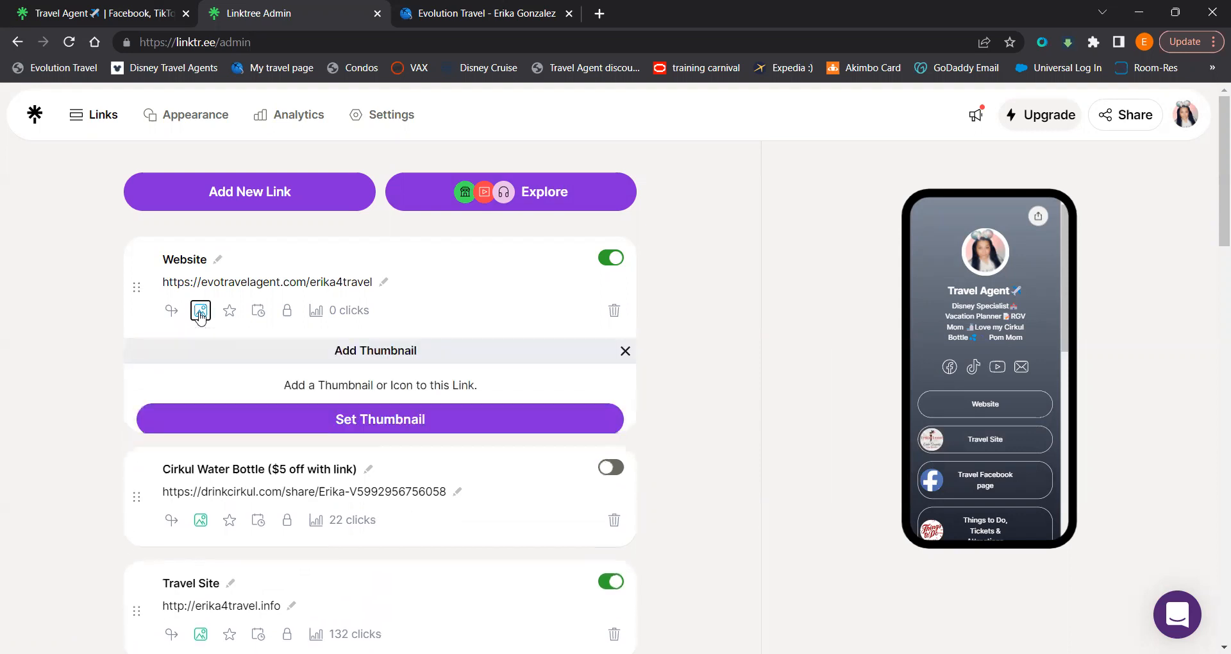
left_click(379, 421)
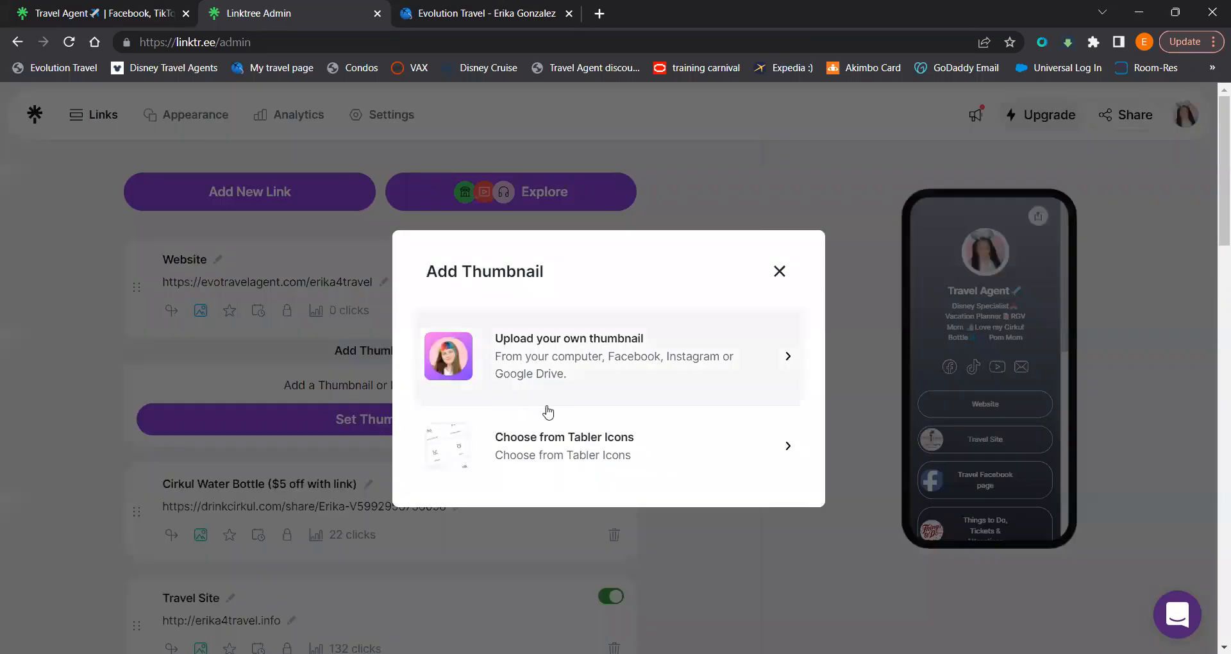
left_click(563, 374)
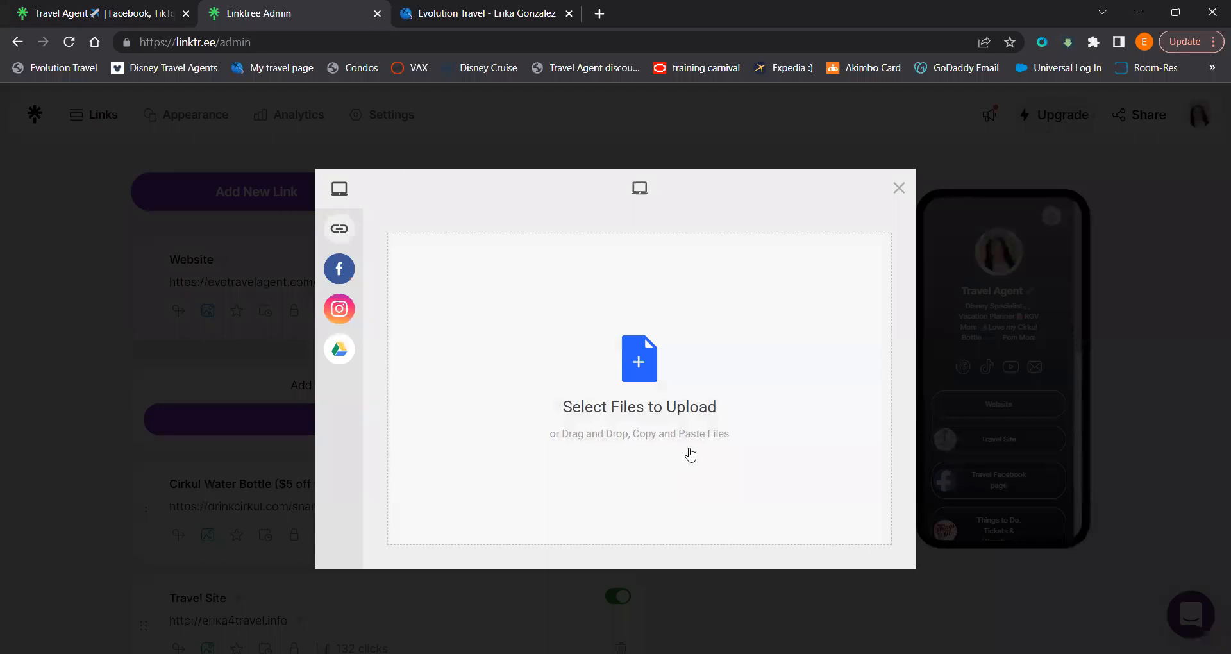
left_click(648, 374)
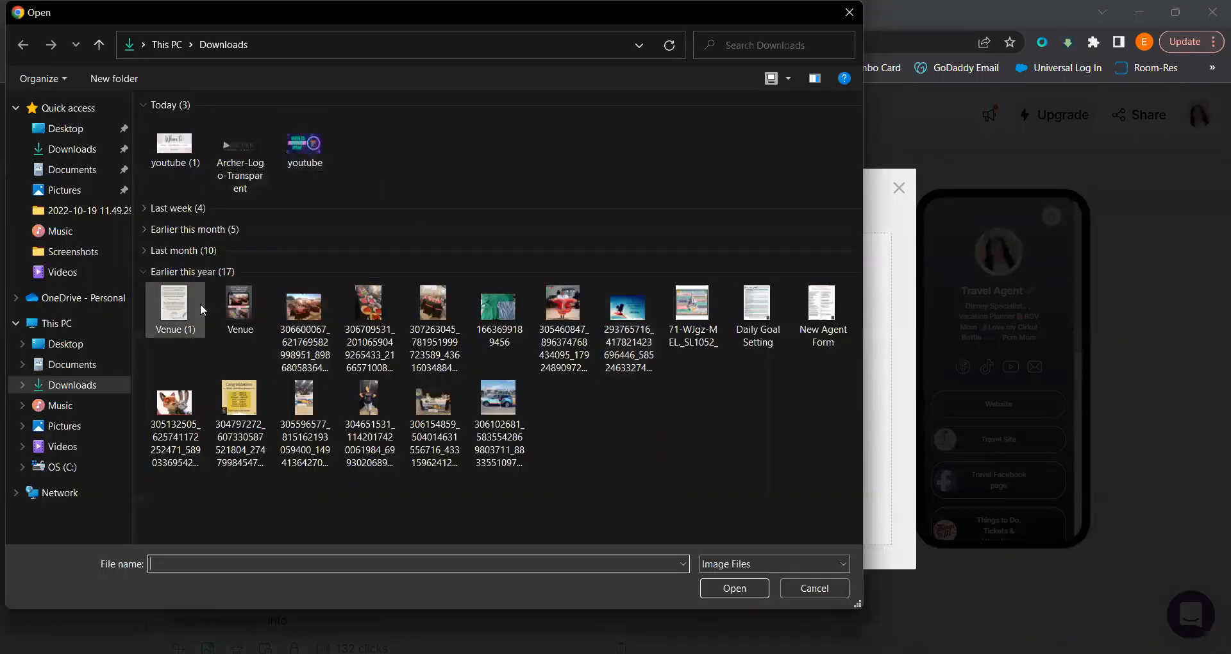
double_click(621, 306)
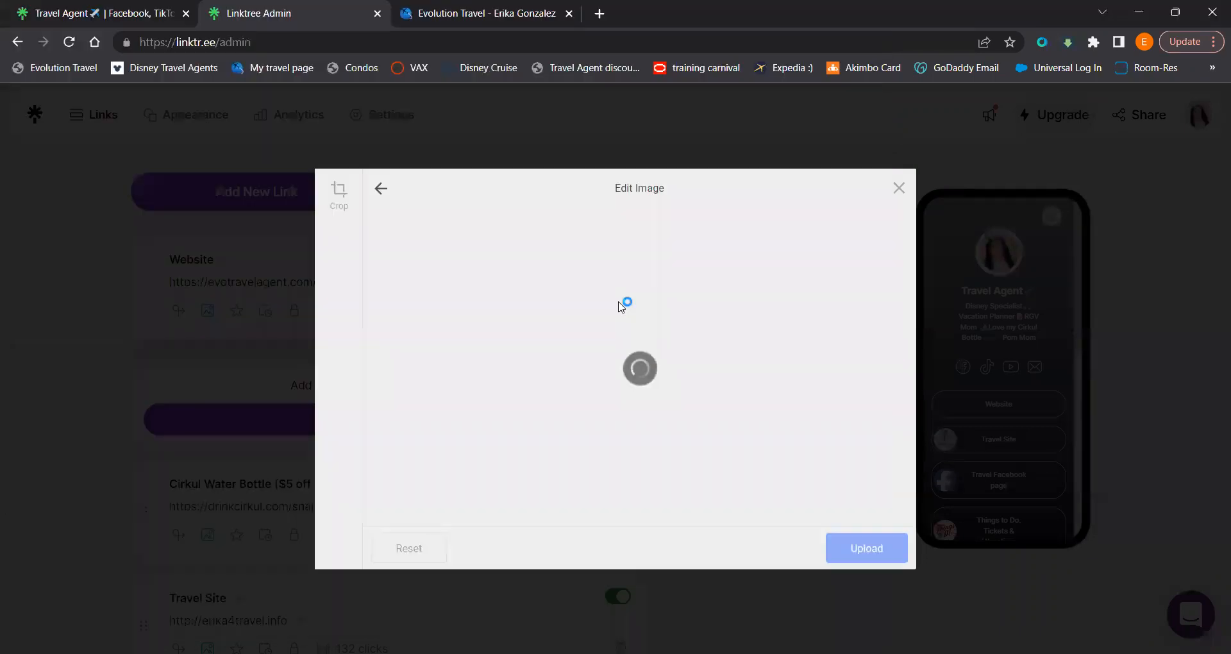
- Crop the picture to a square around the Mickey Mouse figure and upload it as the Website link's thumbnail
left_click_drag(651, 334, 712, 347)
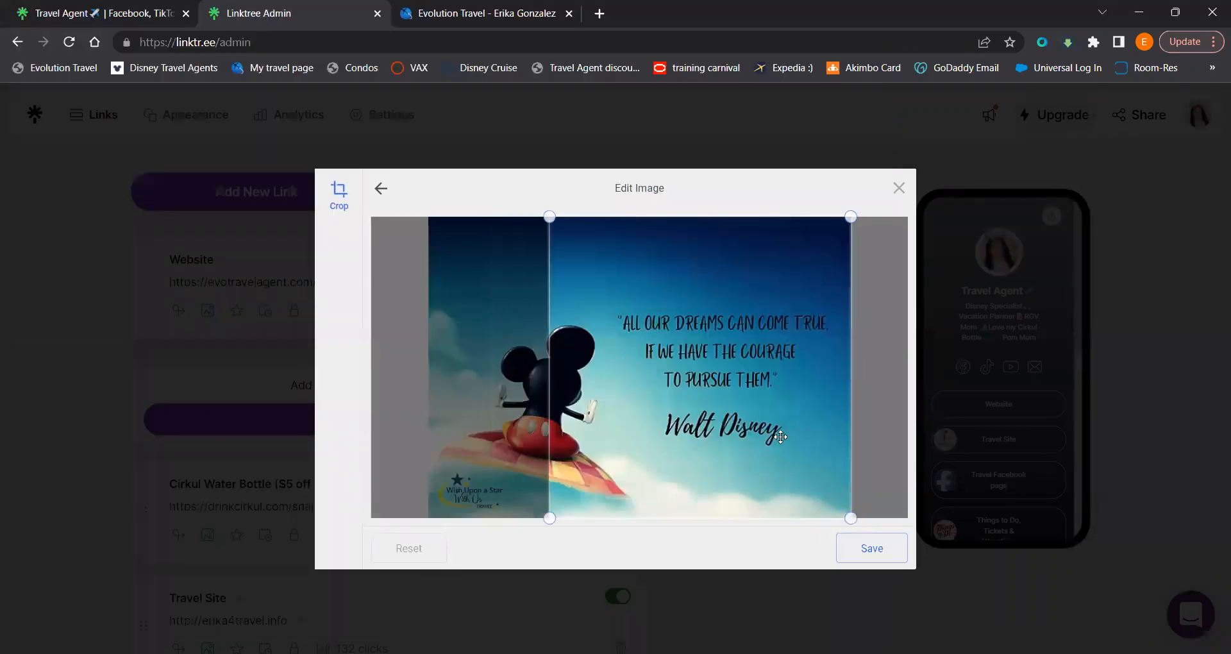
left_click_drag(549, 518, 673, 594)
left_click_drag(800, 346, 605, 399)
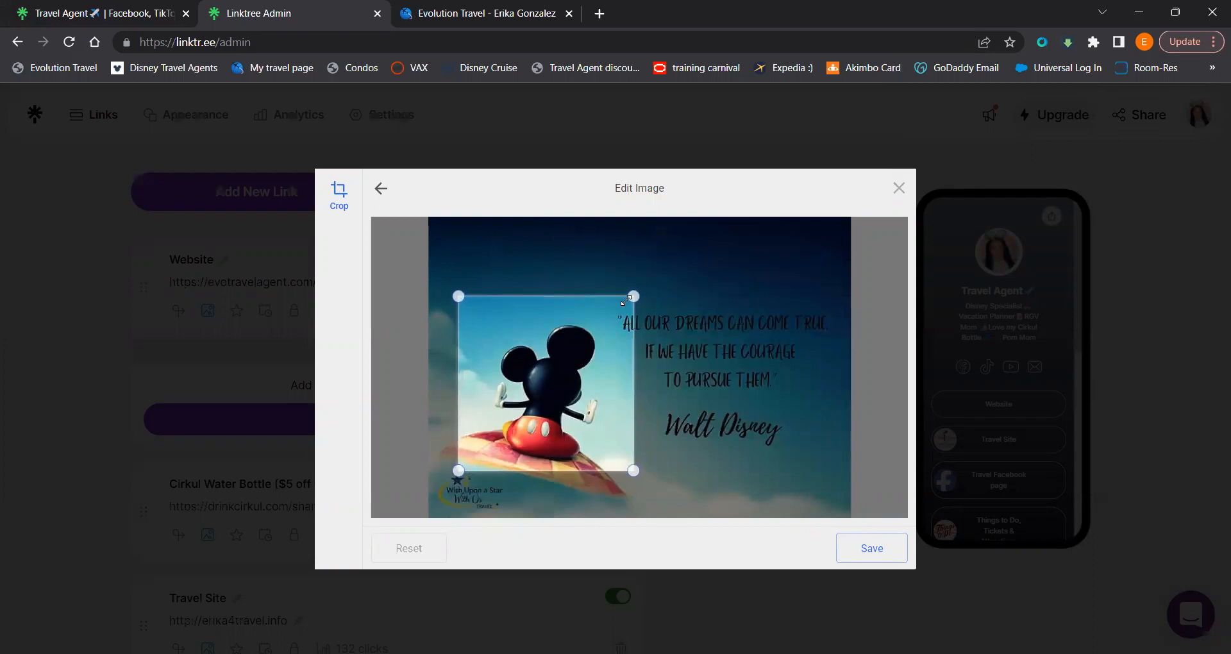
left_click_drag(642, 296, 629, 327)
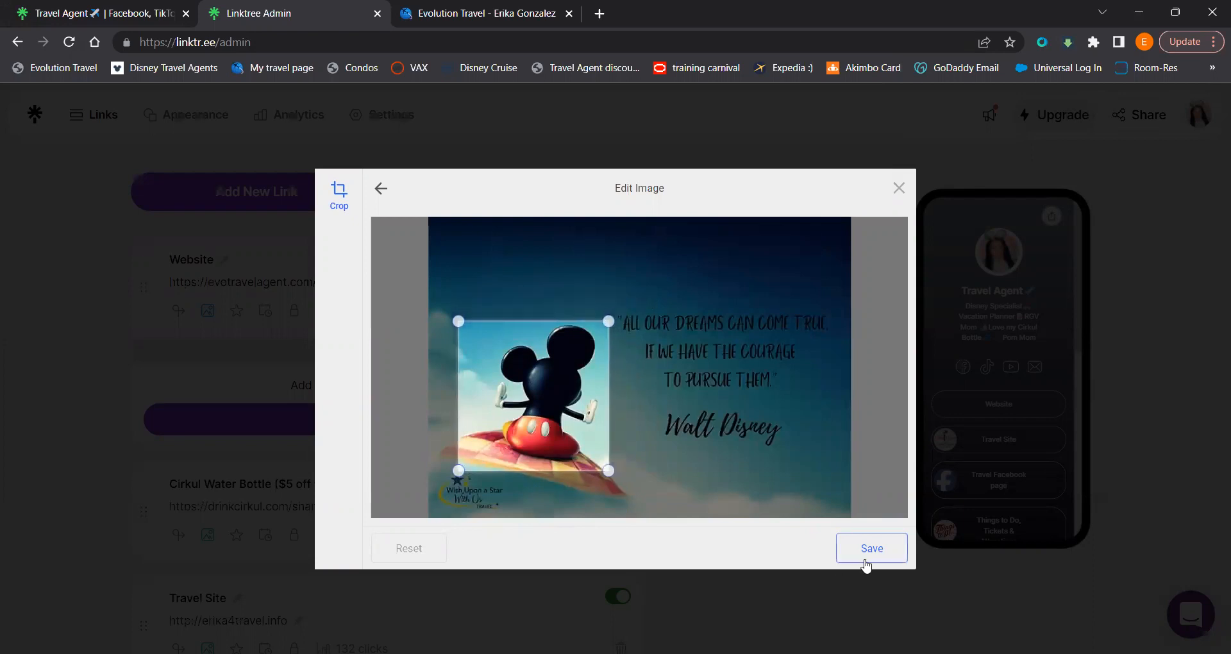
left_click(866, 562)
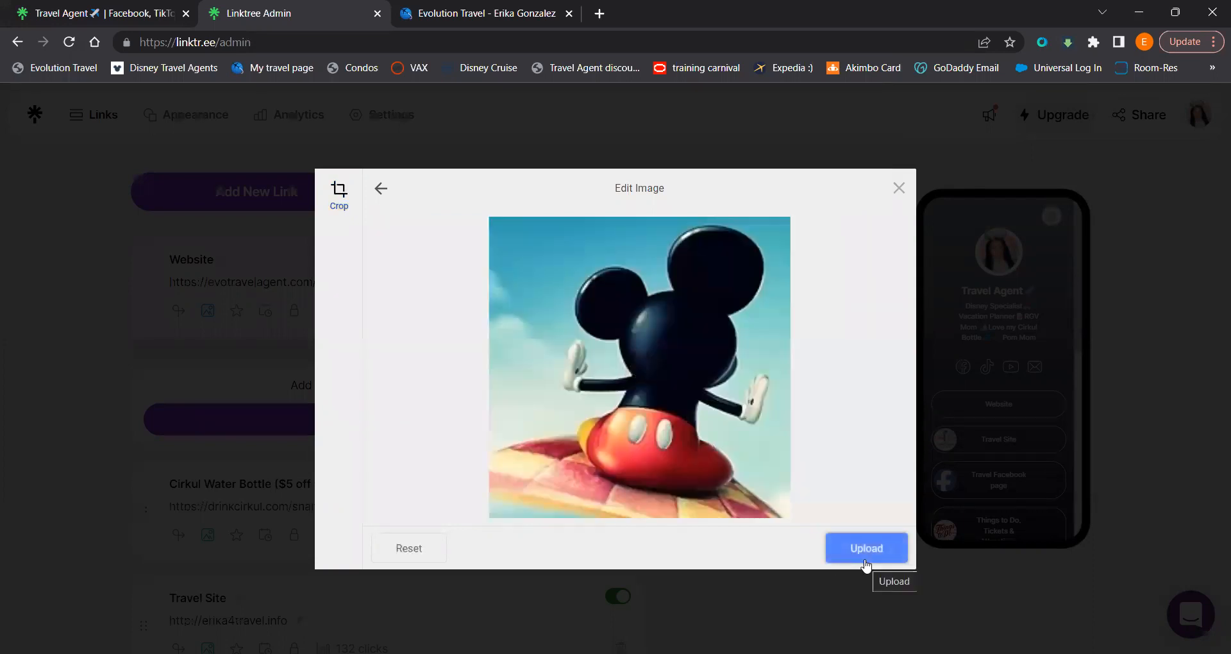
left_click(867, 548)
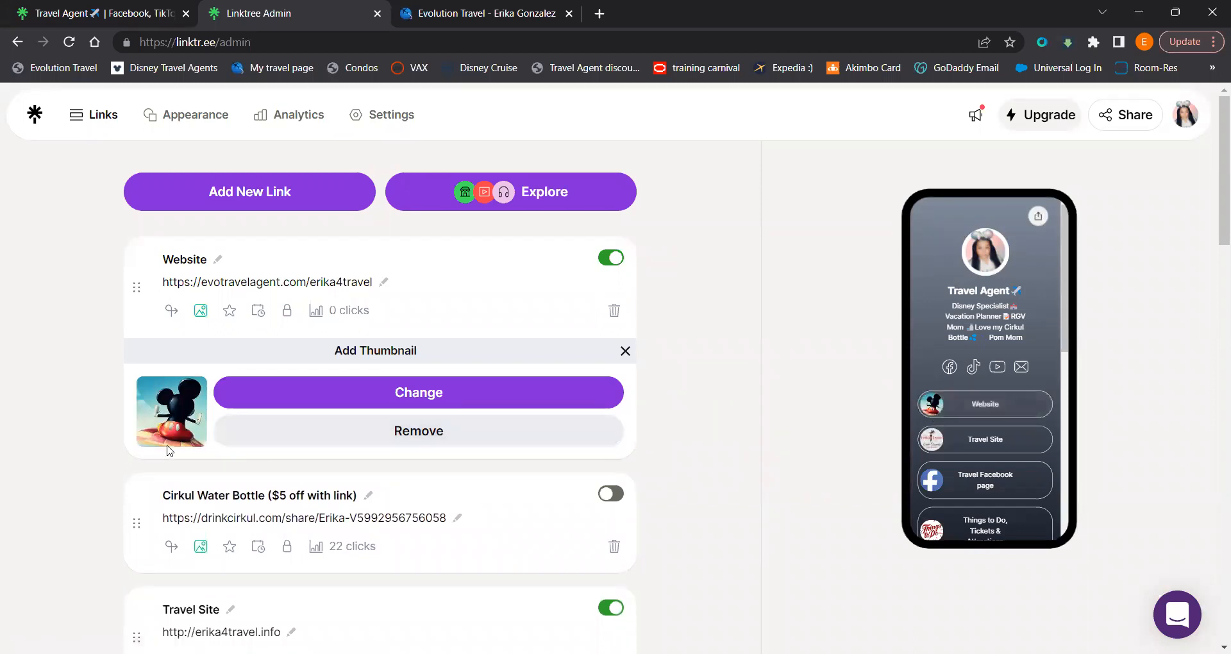
left_click(623, 352)
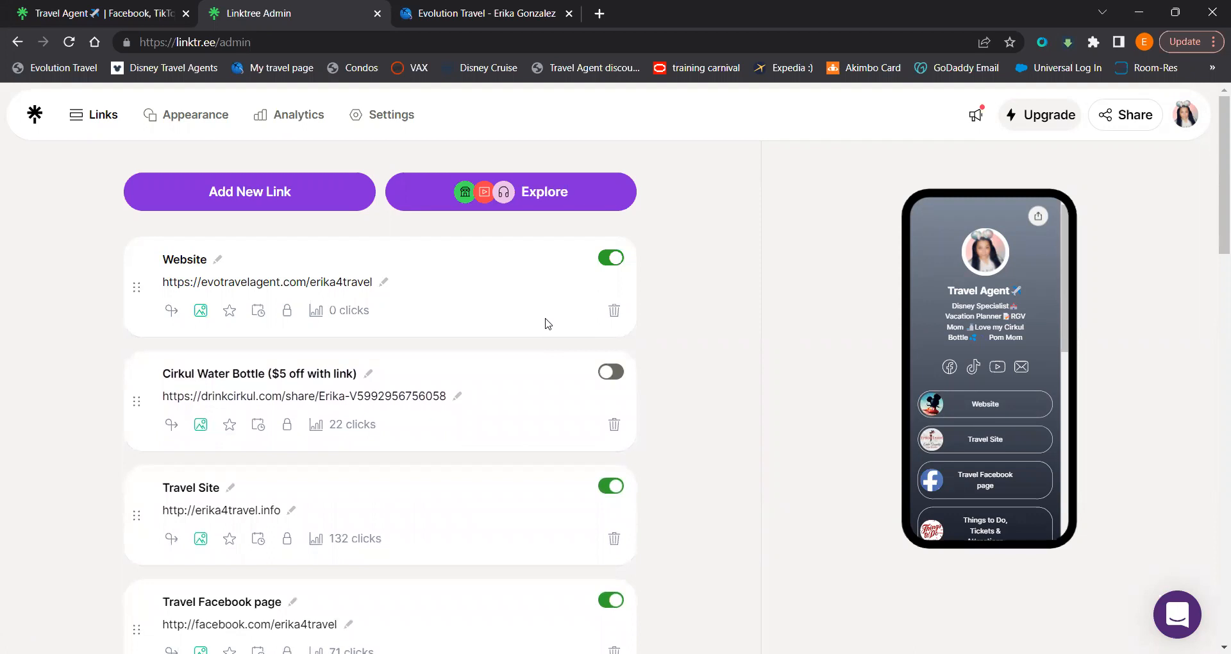
- Add another new link with the facebook.com address of the agent's travel page as its URL
left_click(308, 207)
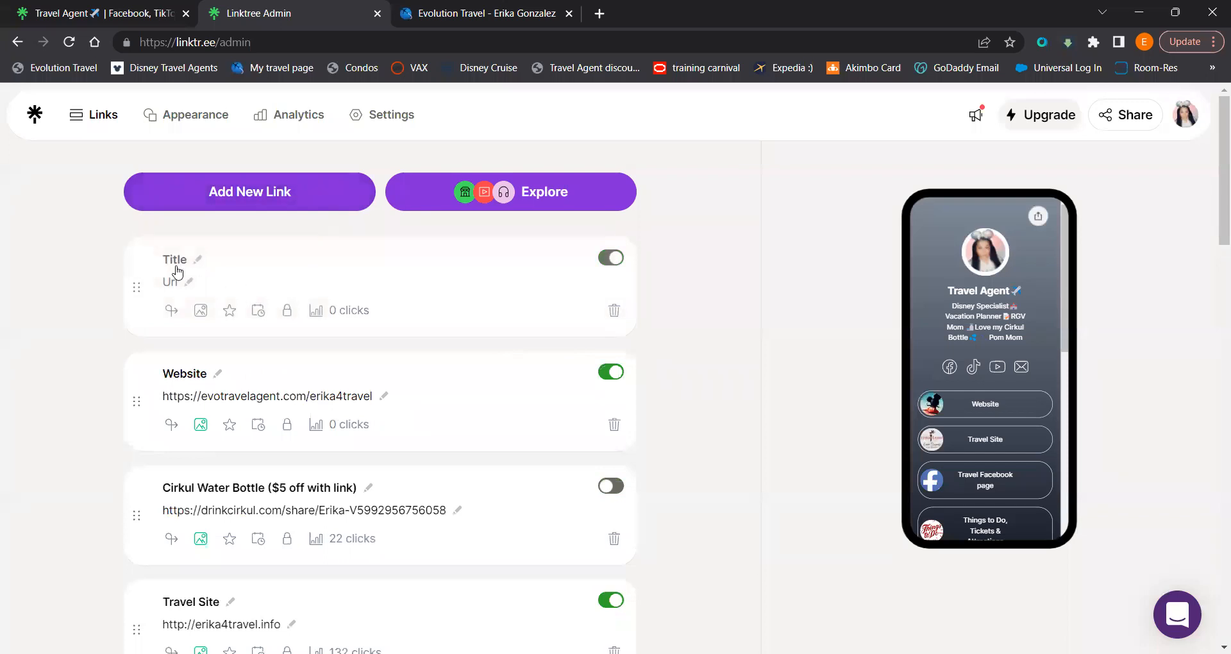
left_click(188, 288)
type("facebook.com/erika4tr")
type("avel")
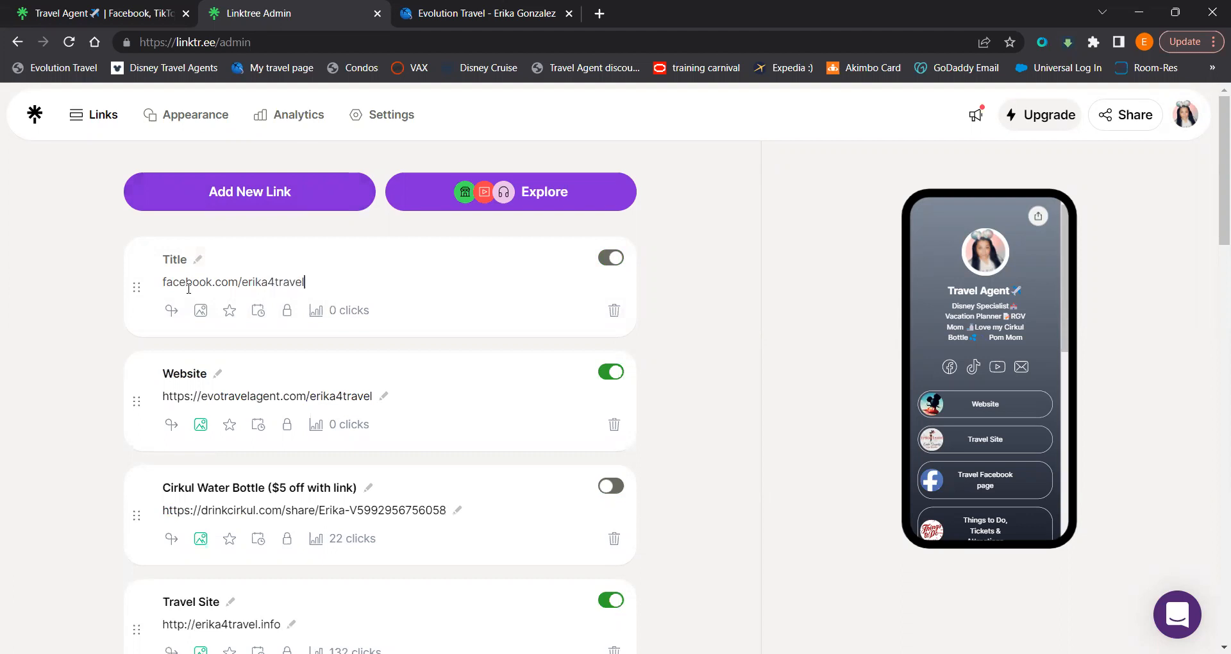
- Title the new Facebook link "Facebook Business Page" and turn off the Website link
left_click(181, 260)
key("ctrl+v")
type("F")
key("BackSpace")
key("ctrl+a")
type("Facebo")
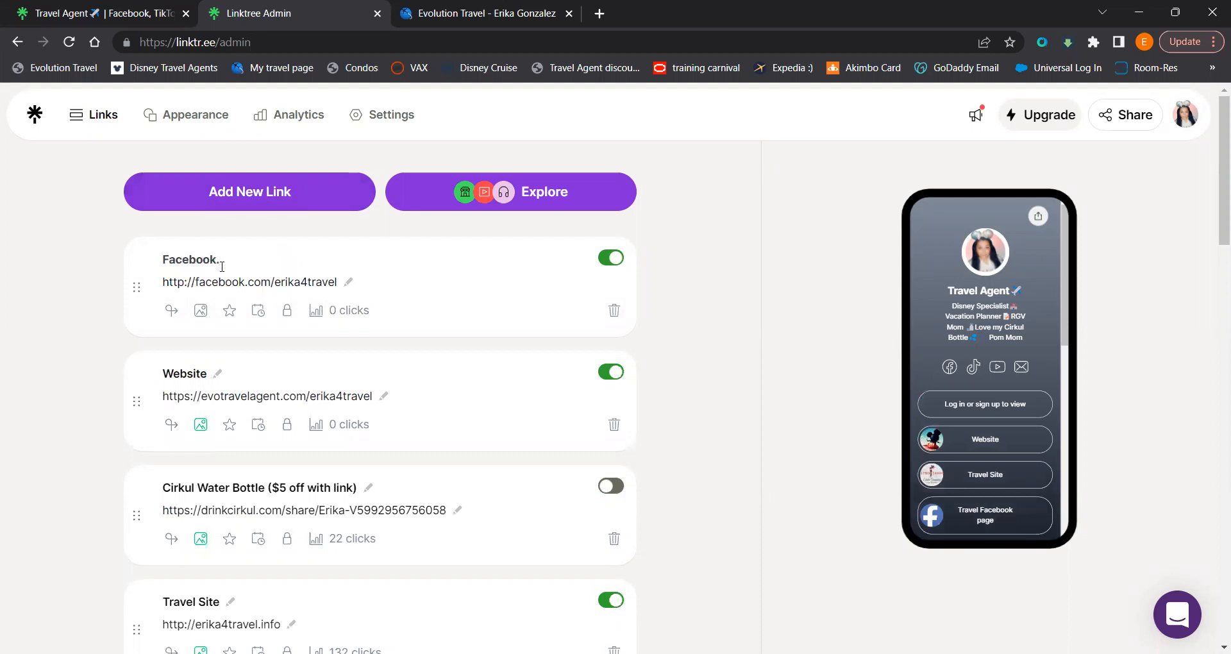
type("ok bsuiness pa")
key("BackSpace")
key("BackSpace")
key("BackSpace")
key("BackSpace")
key("BackSpace")
key("BackSpace")
key("BackSpace")
key("BackSpace")
key("BackSpace")
key("BackSpace")
key("BackSpace")
key("BackSpace")
type("k Business Page")
left_click(618, 377)
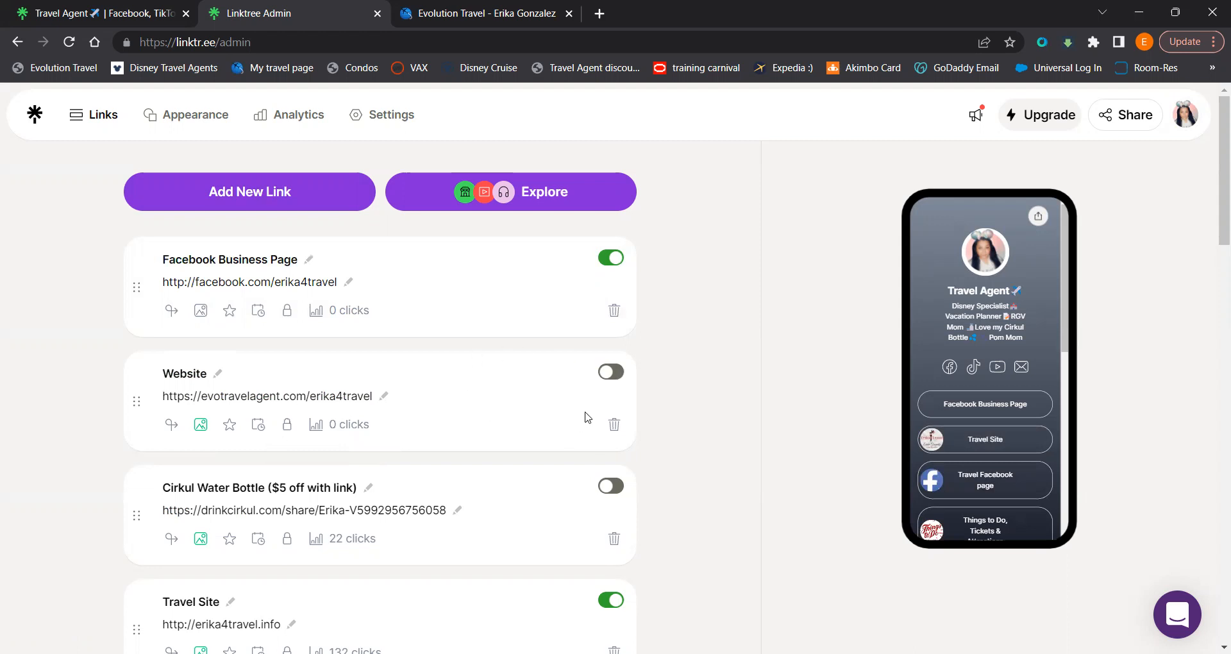
- Turn the Website link back on and delete both the Facebook Business Page link and the Website link
left_click(617, 373)
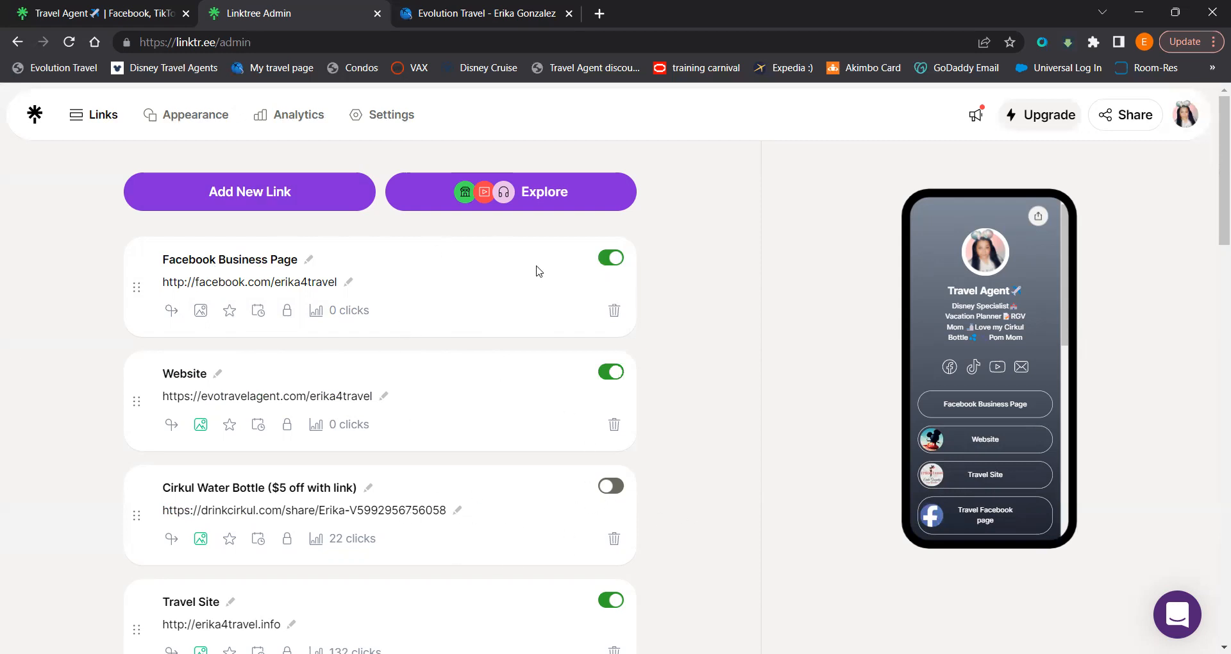
left_click(615, 311)
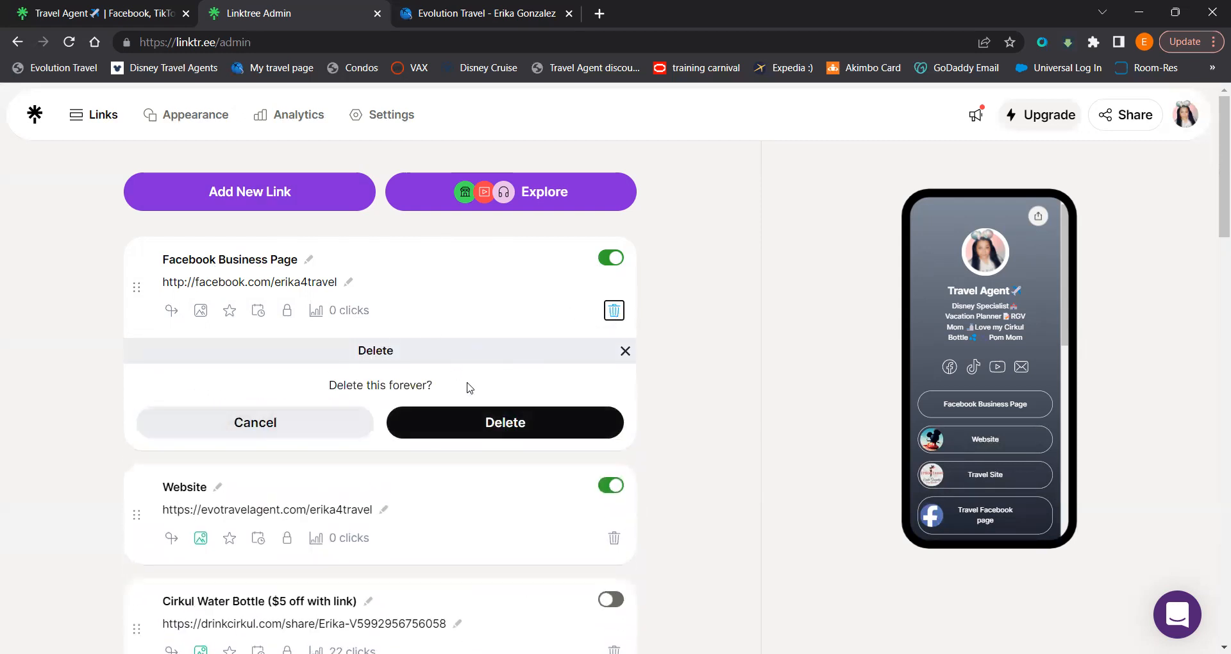
left_click(505, 431)
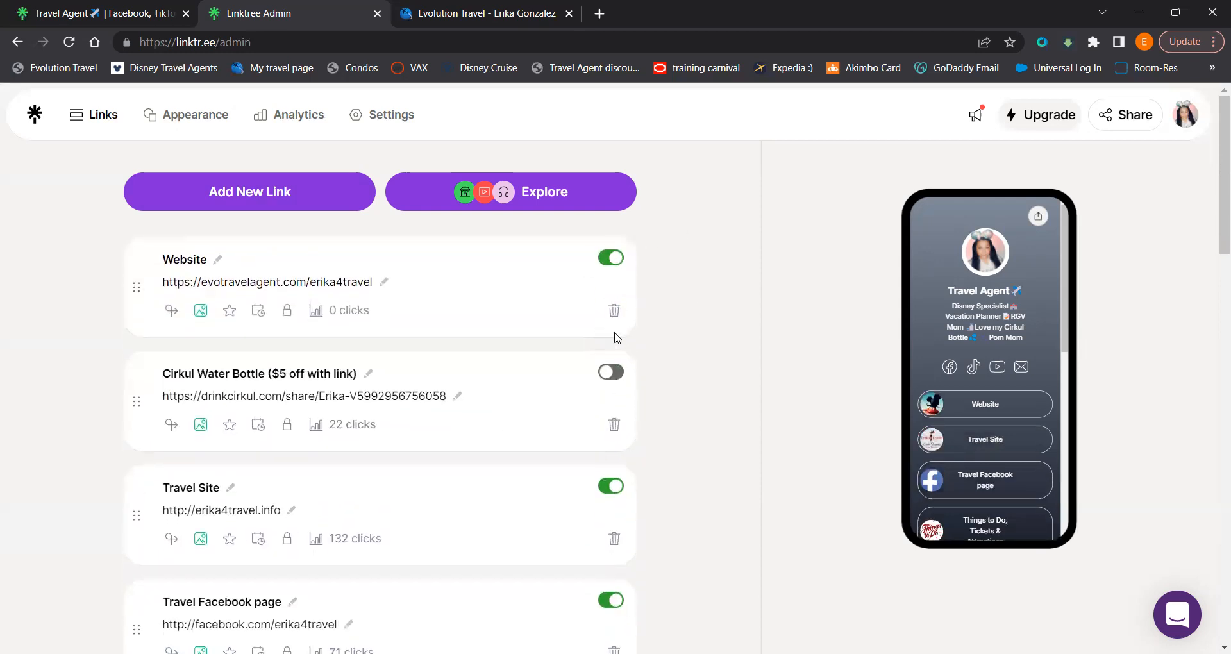
left_click(614, 311)
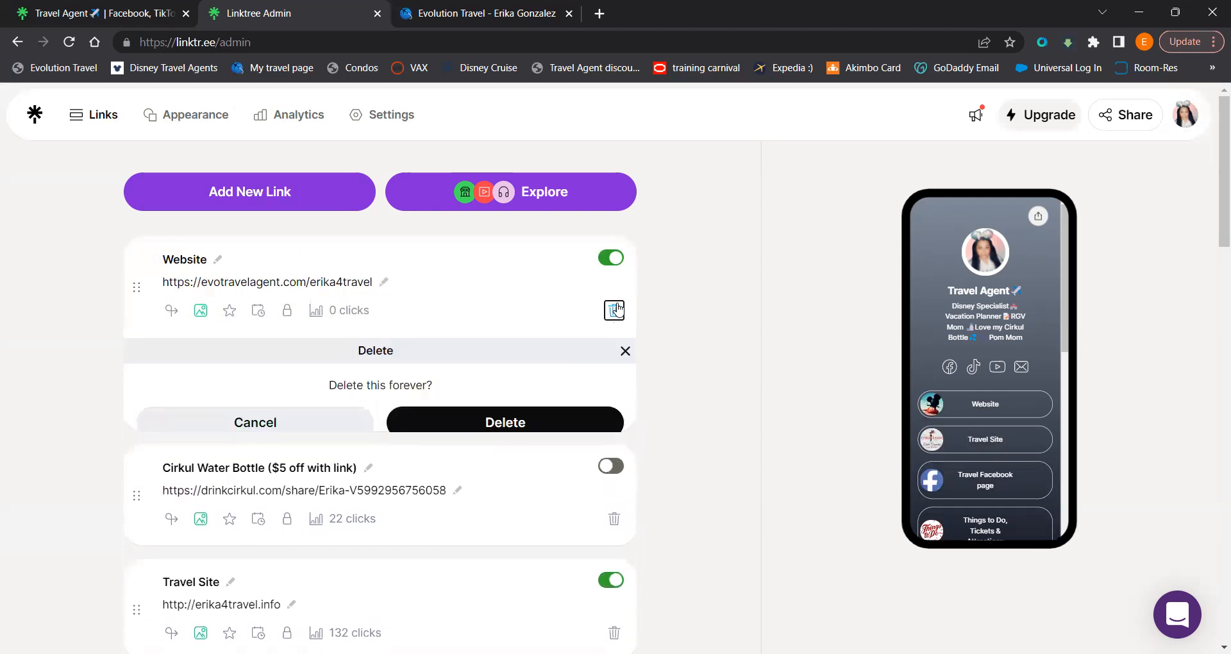
left_click(541, 435)
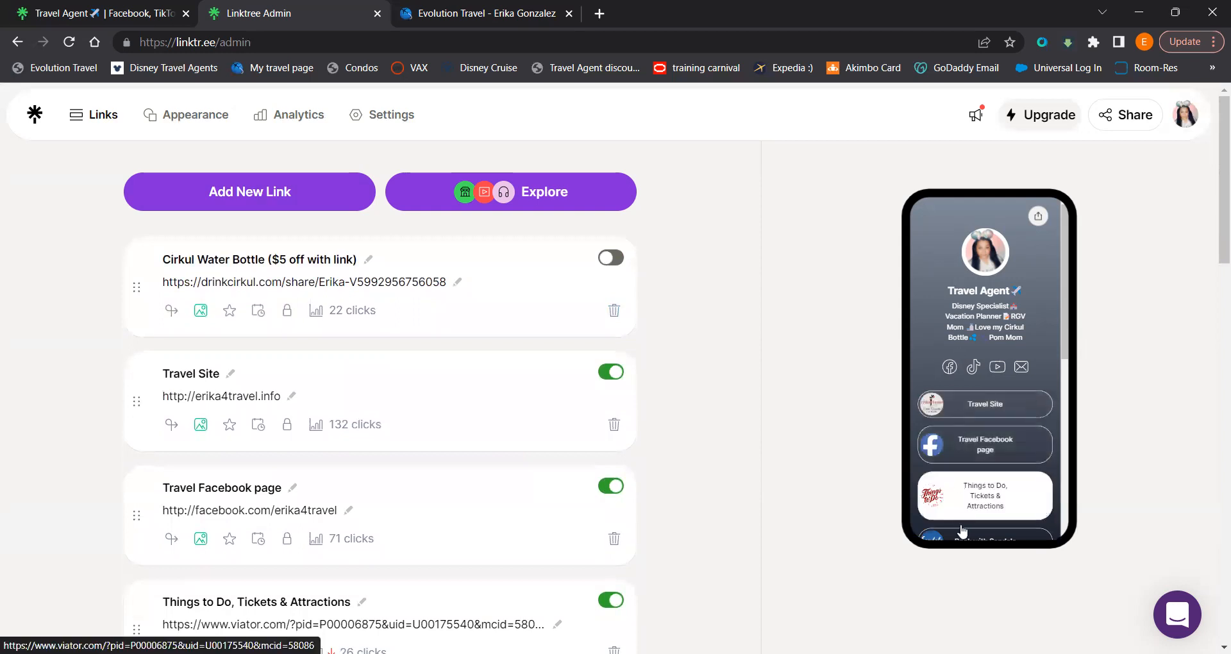
- Reorder the Book with Sandals link above Travel Site and return it to below Things to Do, Tickets & Attractions
left_click_drag(1220, 226, 1216, 275)
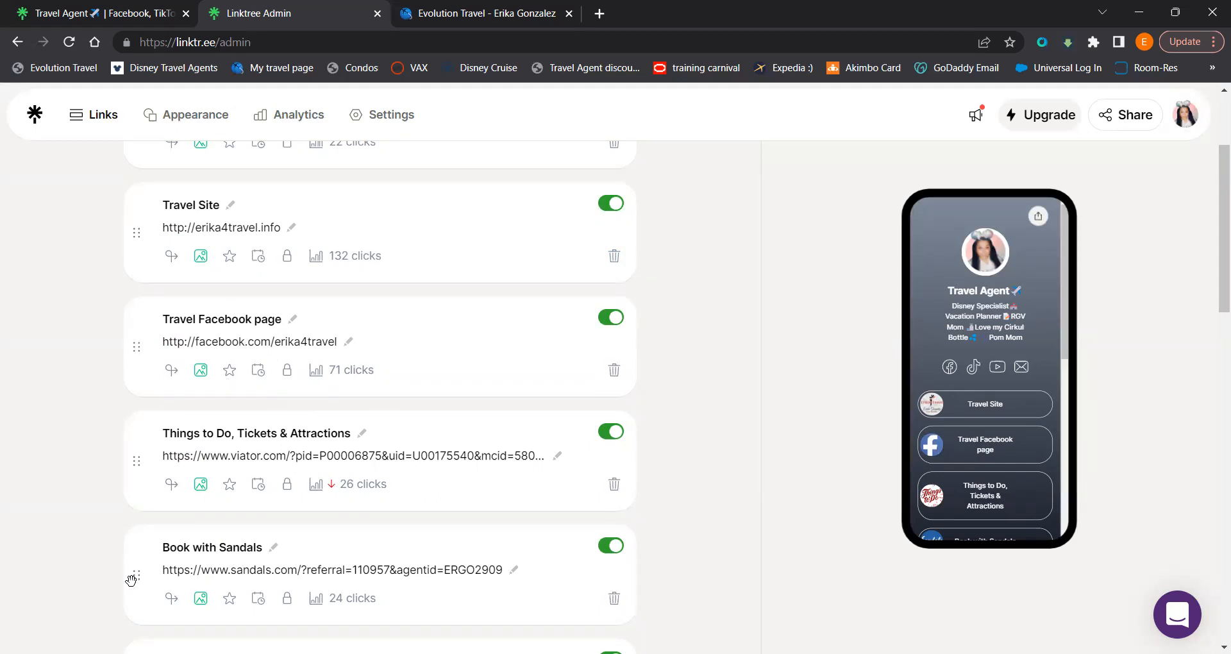
left_click_drag(131, 580, 127, 234)
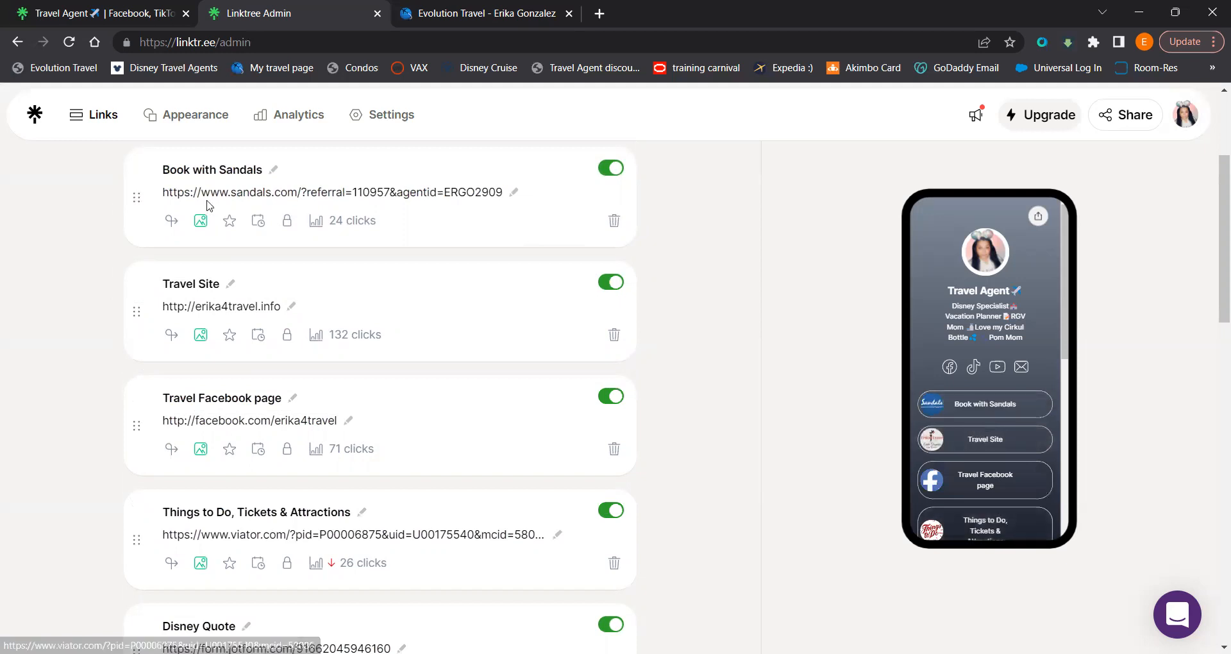
left_click_drag(129, 194, 108, 509)
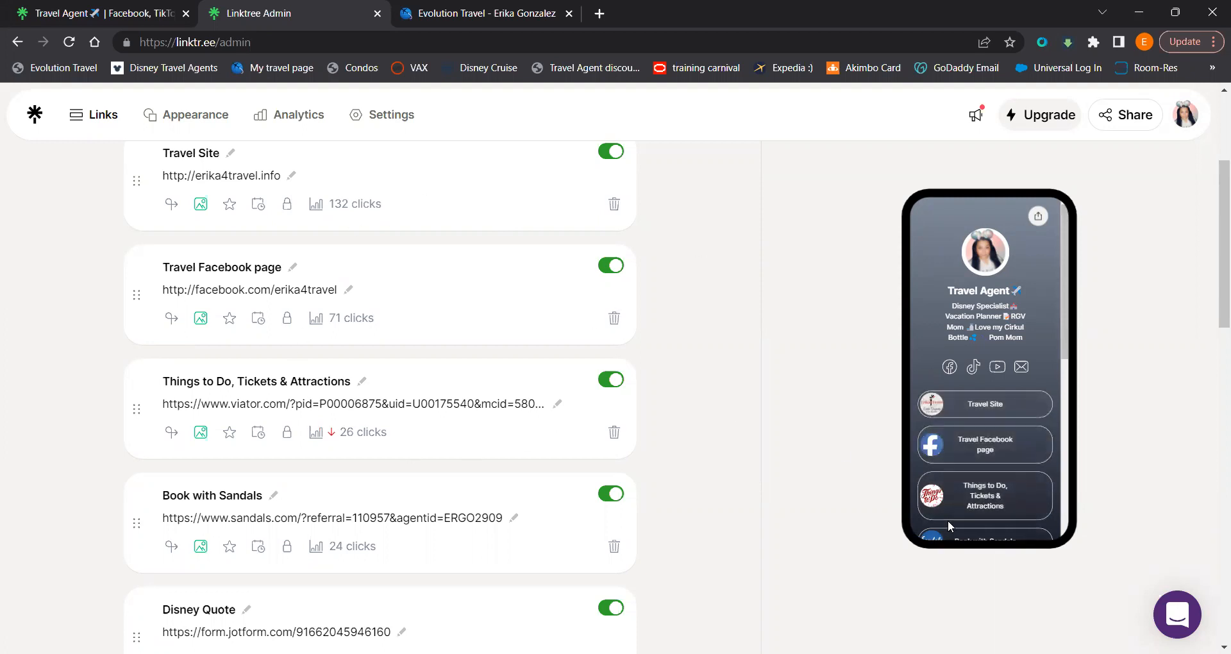
- Open the page's appearance settings and view the upload options for the profile image
left_click_drag(1066, 337, 1052, 368)
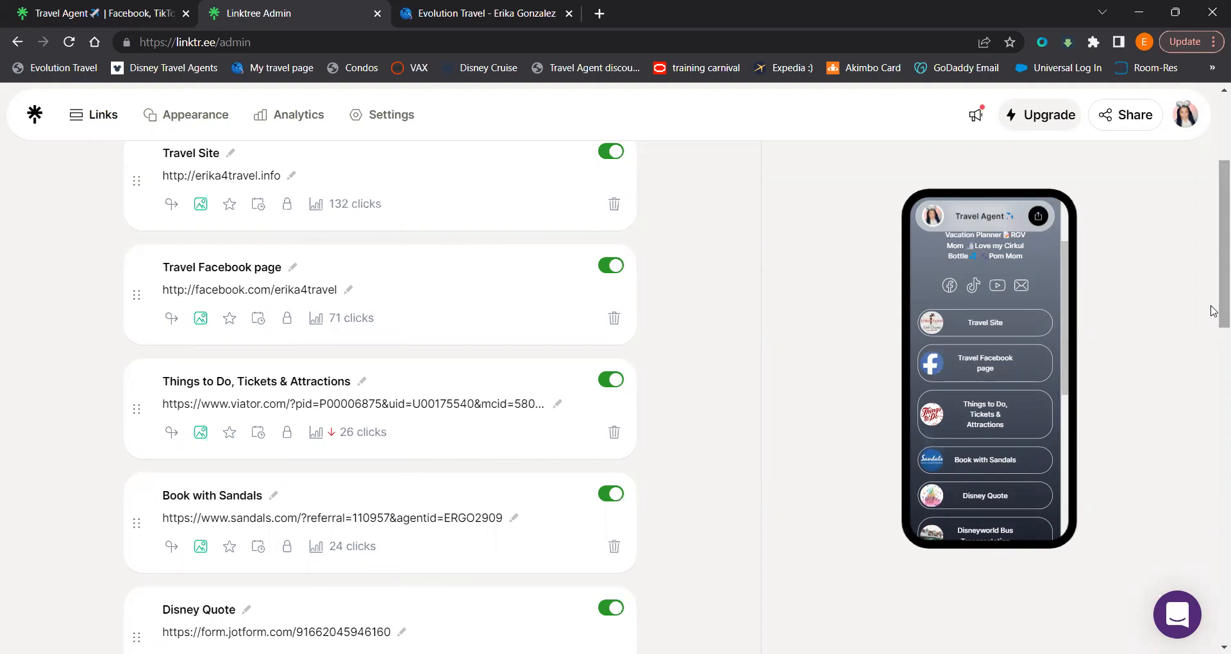
left_click_drag(1214, 311, 1213, 186)
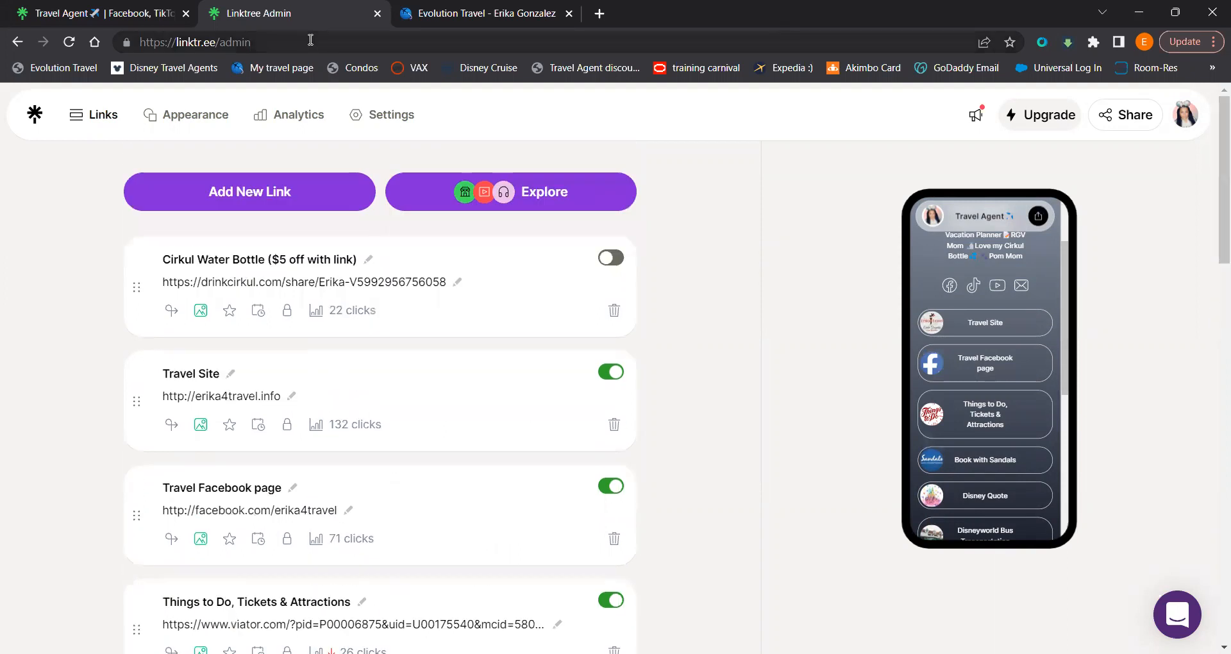
left_click(209, 123)
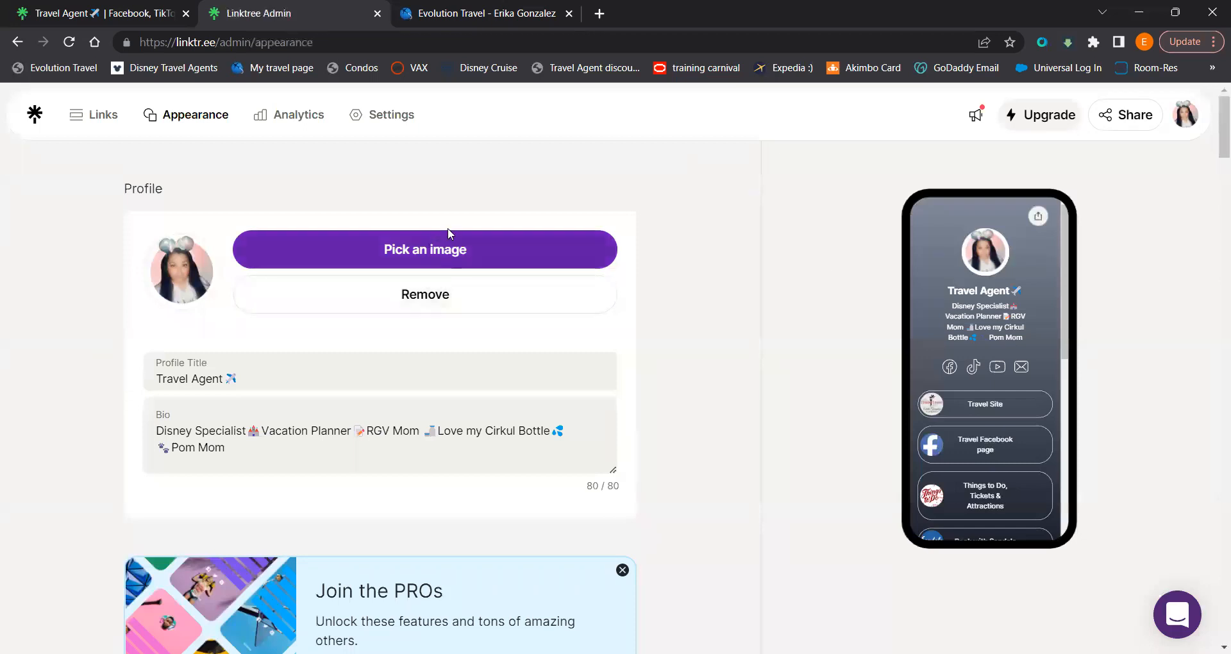
left_click(444, 254)
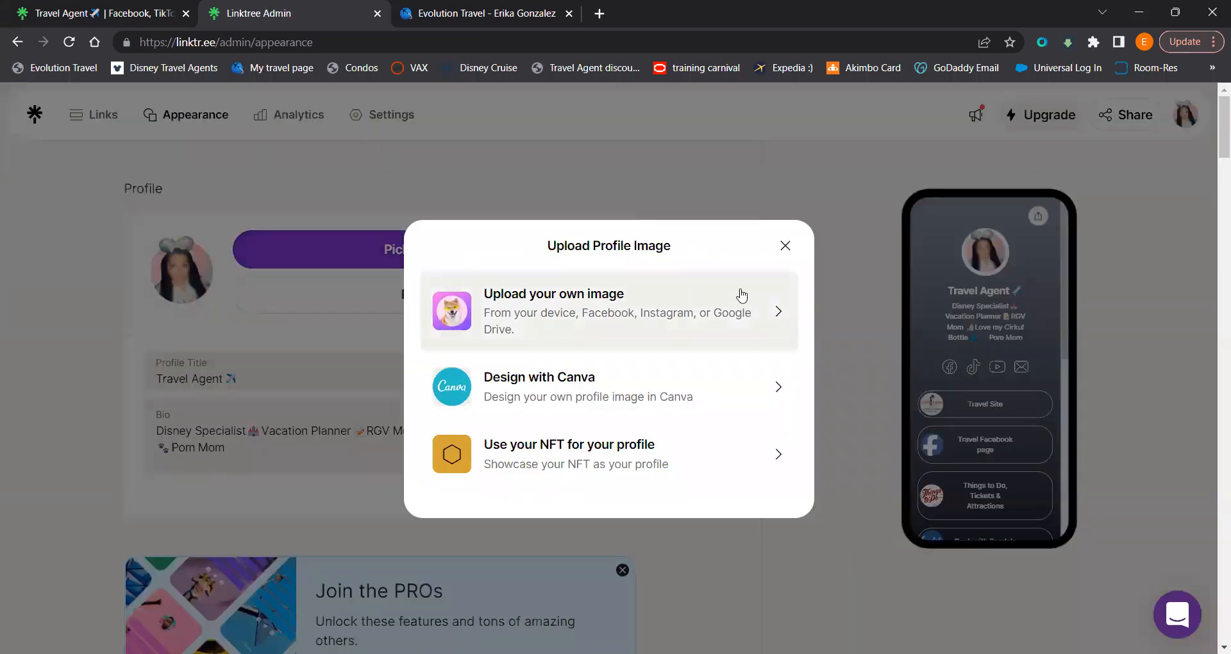
left_click(785, 246)
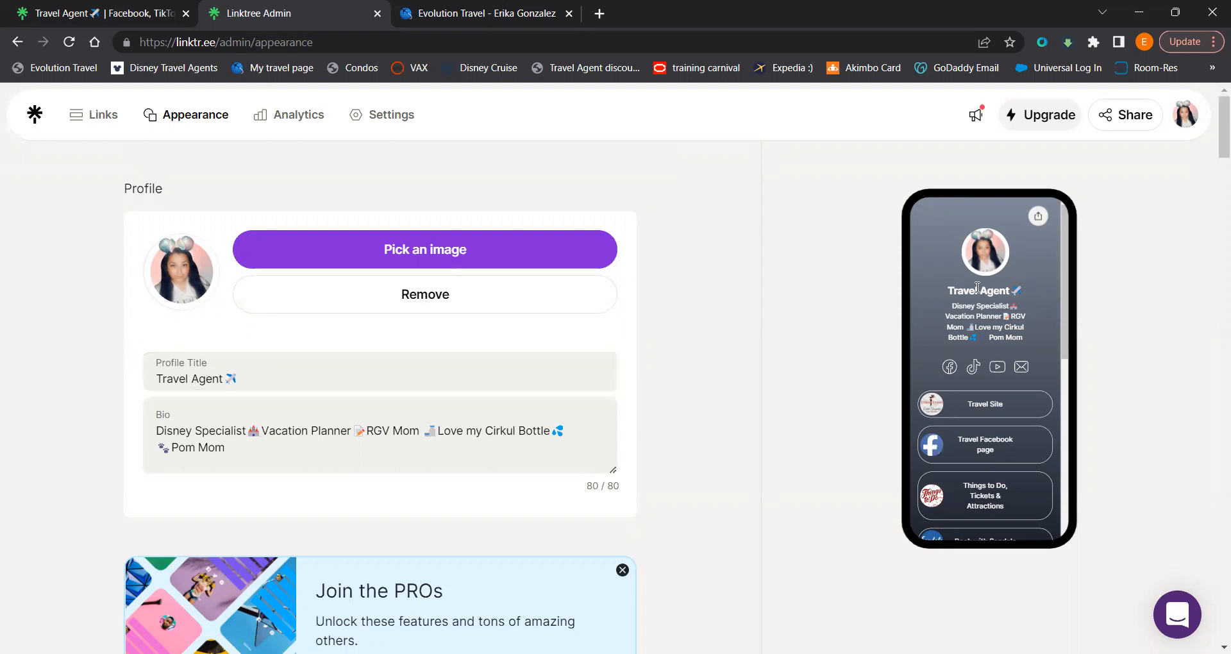
- Replace the profile title's text with the agent's full name and change it back to "Travel Agent", keeping the airplane emoji
left_click_drag(223, 379, 138, 384)
type("Erika Gonza")
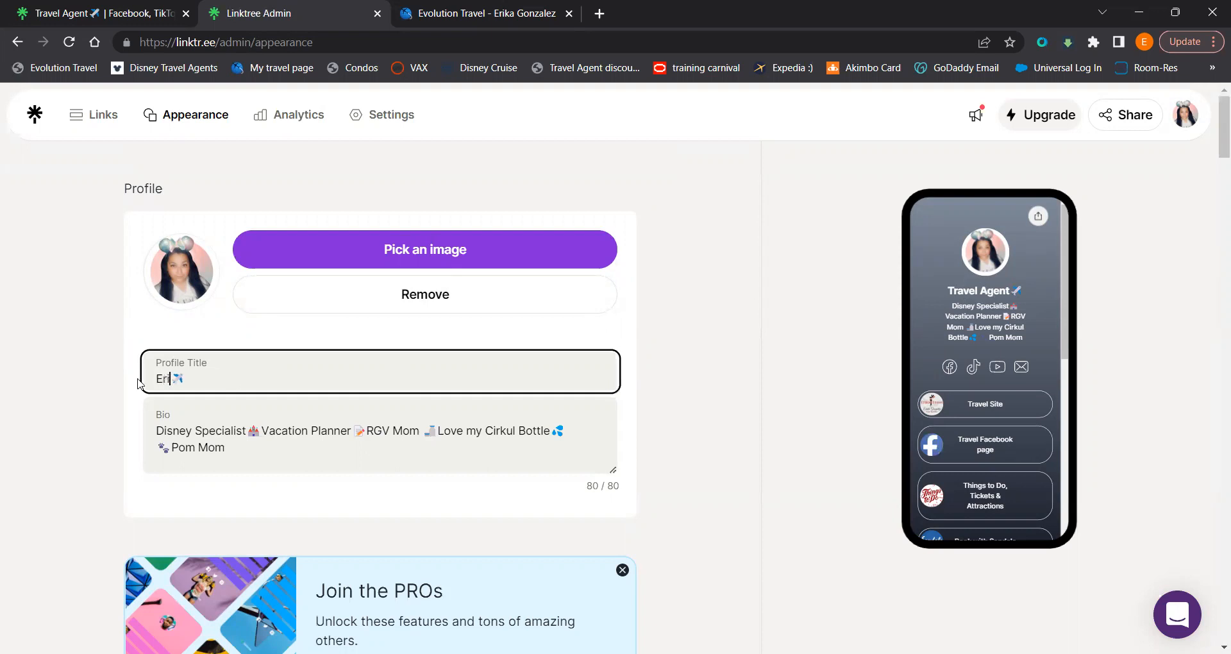
type("lez")
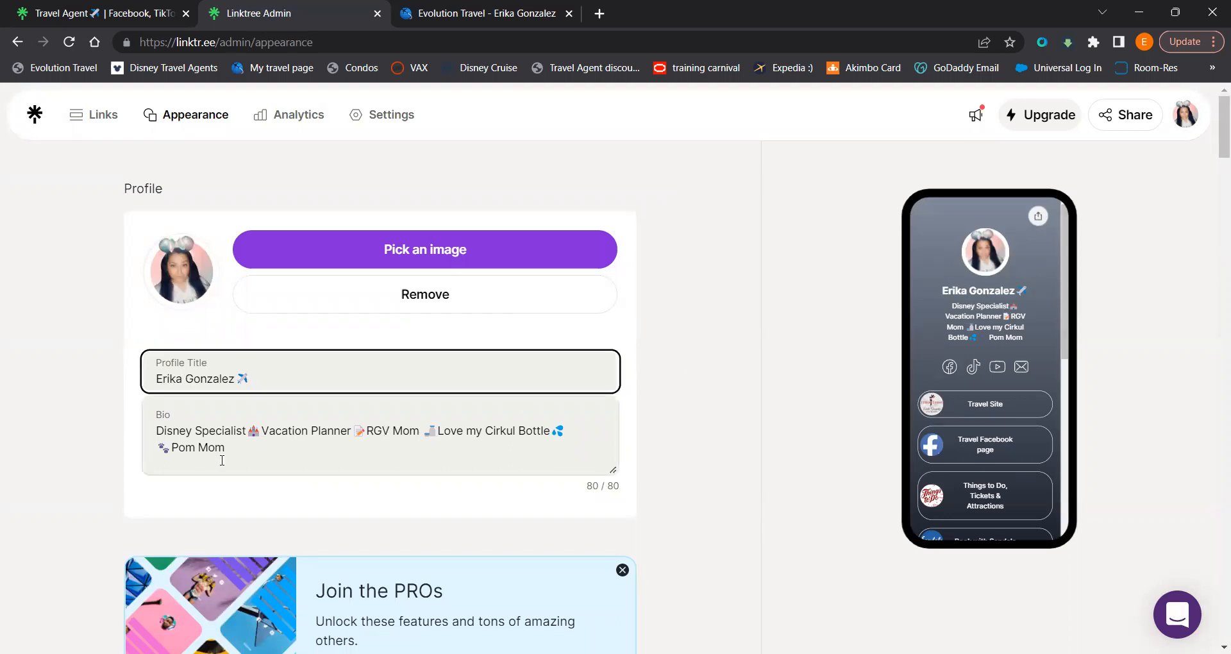
left_click_drag(234, 378, 105, 407)
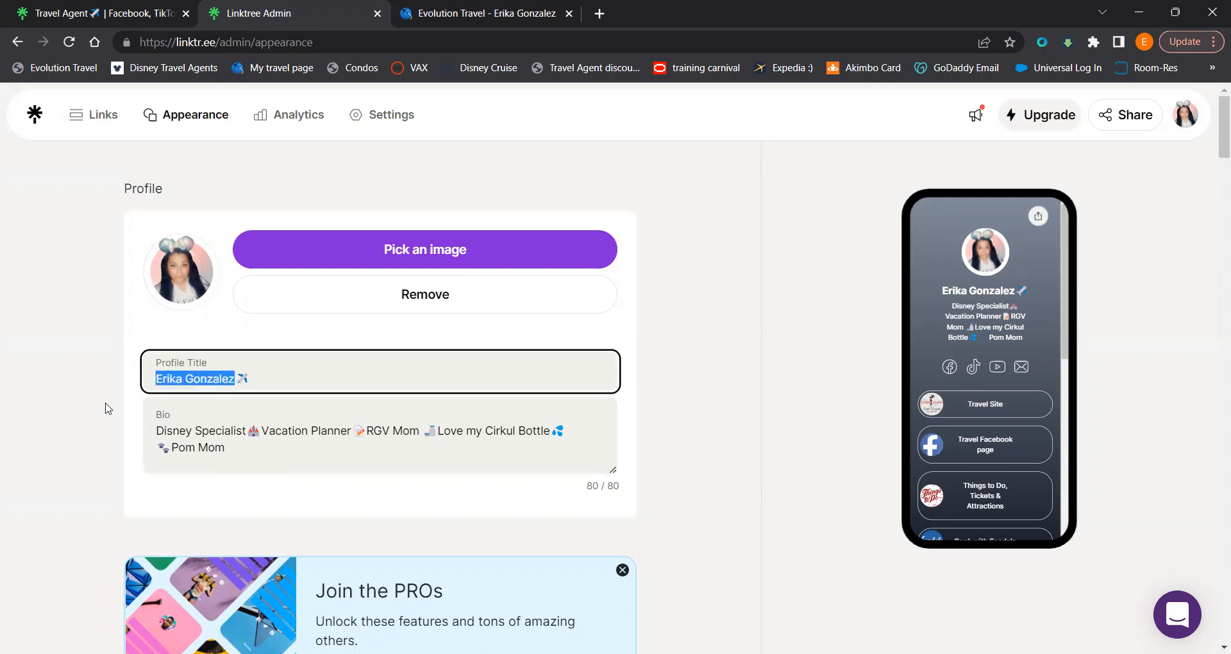
type("Tra")
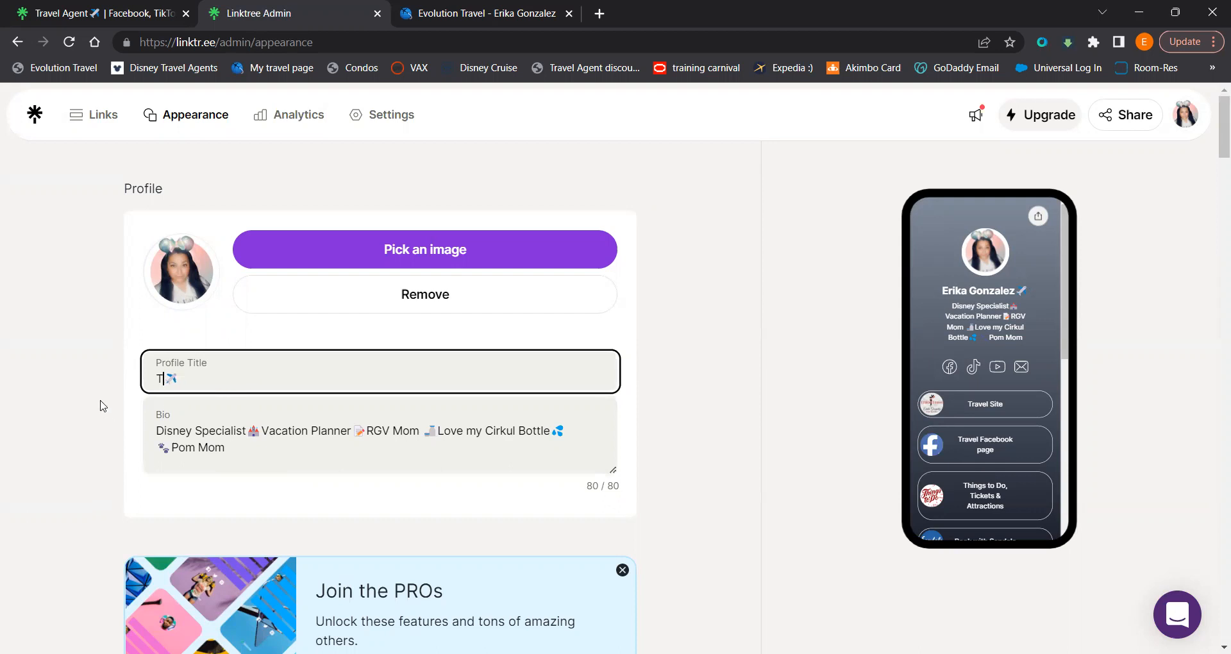
type("vel Agent")
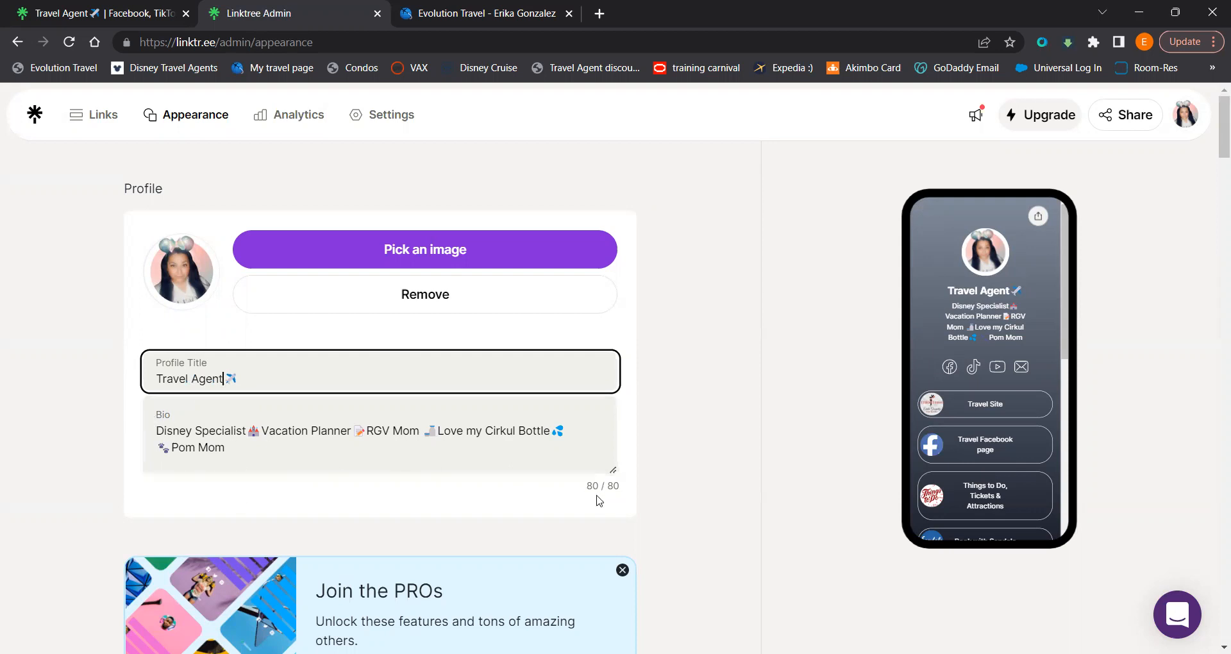
- Try to extend the bio beyond its 80-character limit with trailing spaces and remove the surplus characters
left_click_drag(610, 487, 620, 491)
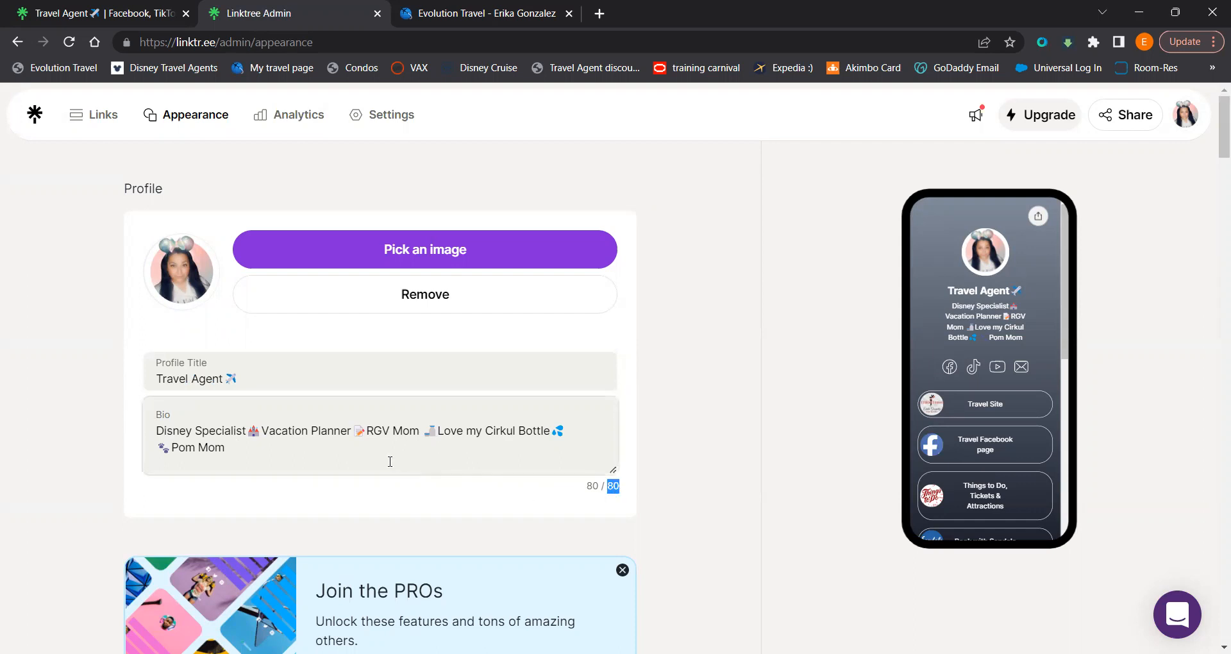
left_click(310, 463)
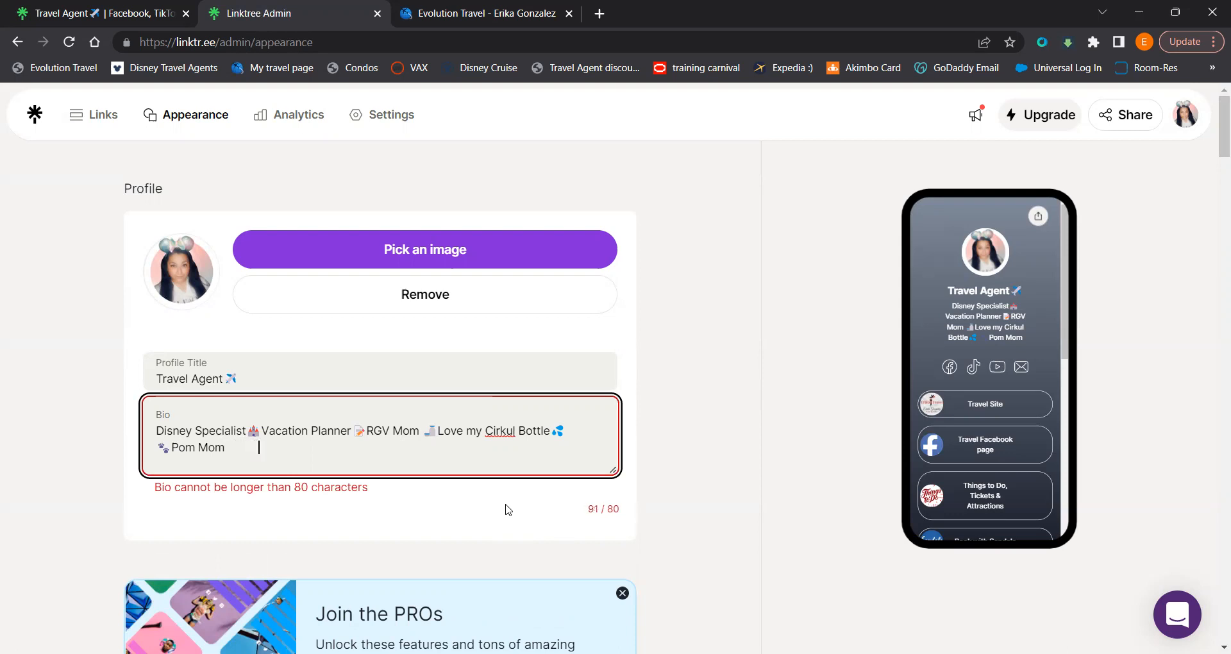
key("BackSpace")
key("BackSpace")
key("BackSpace")
key("BackSpace")
key("BackSpace")
key("BackSpace")
key("BackSpace")
key("BackSpace")
key("BackSpace")
key("BackSpace")
key("BackSpace")
key("BackSpace")
key("BackSpace")
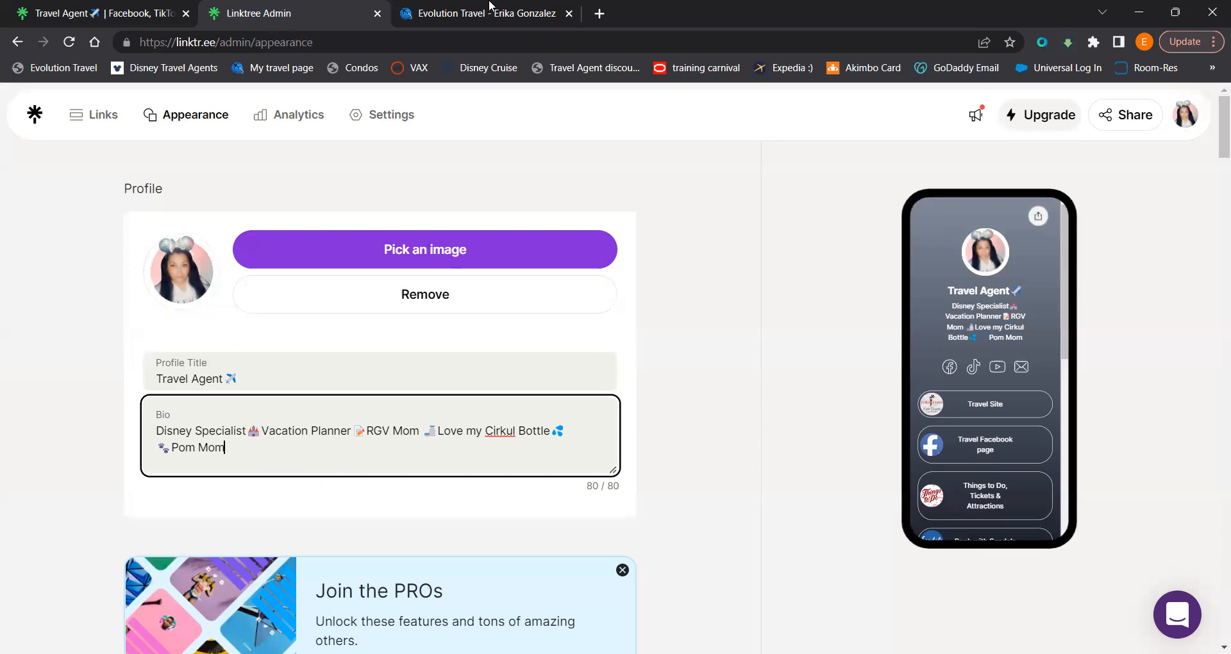
- Go to Facebook in the browser tab holding the Evolution Travel site and start a new post
left_click(539, 9)
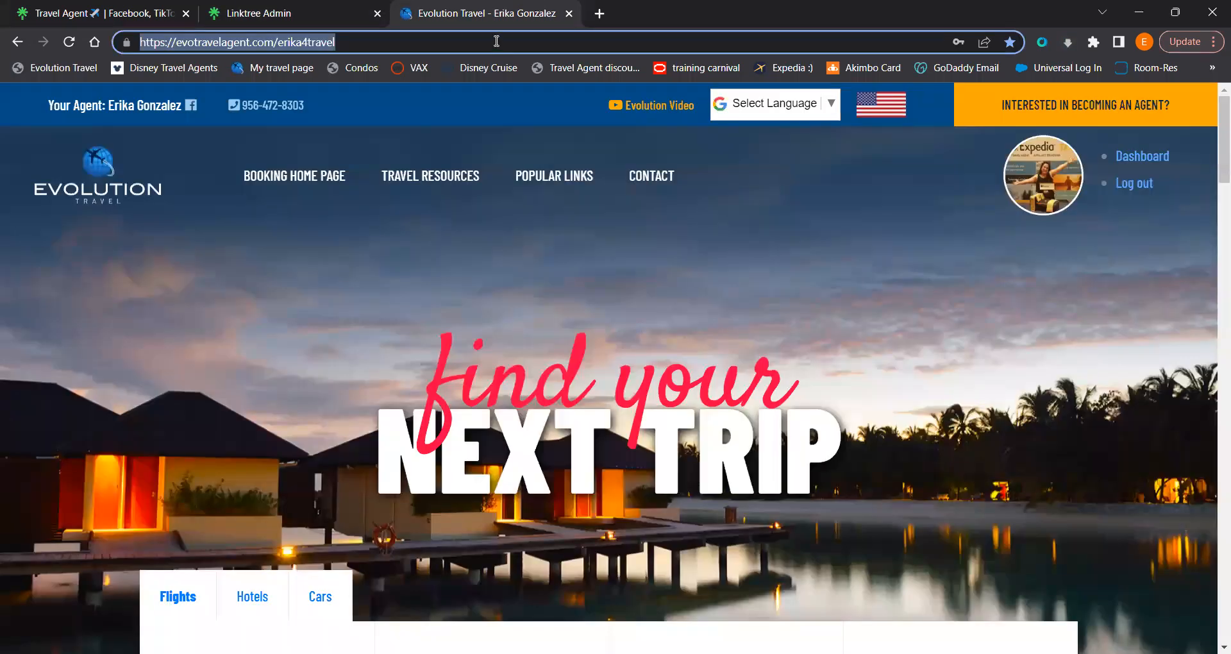
type("facebook")
key("Return")
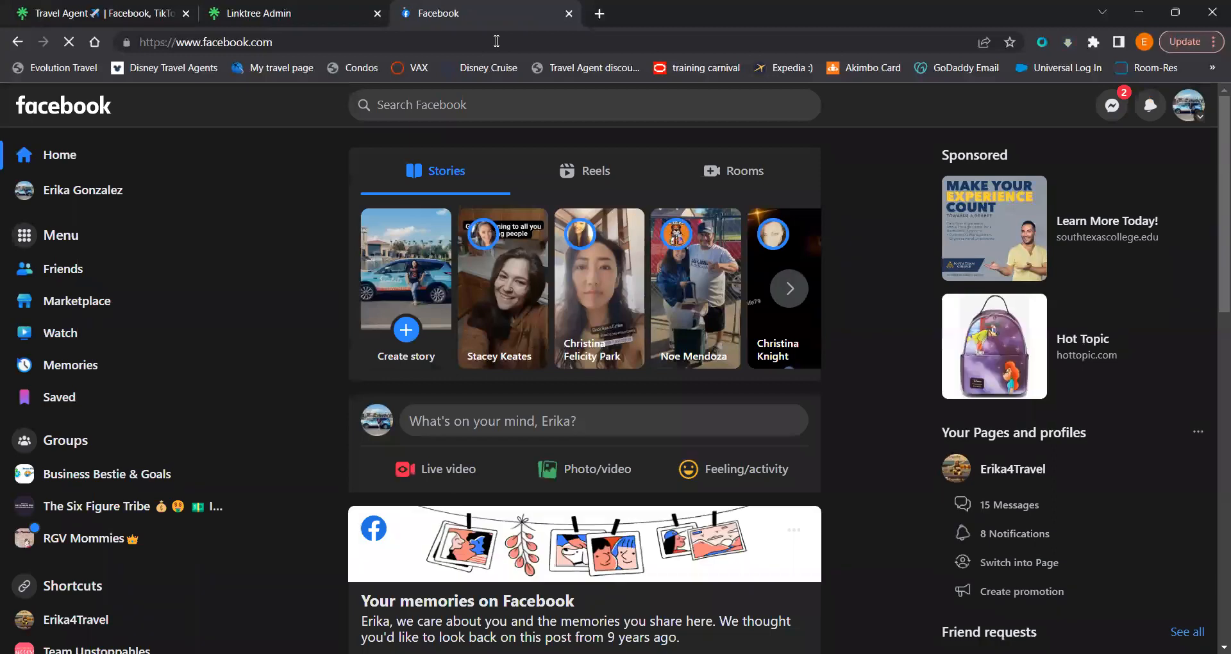
left_click(536, 413)
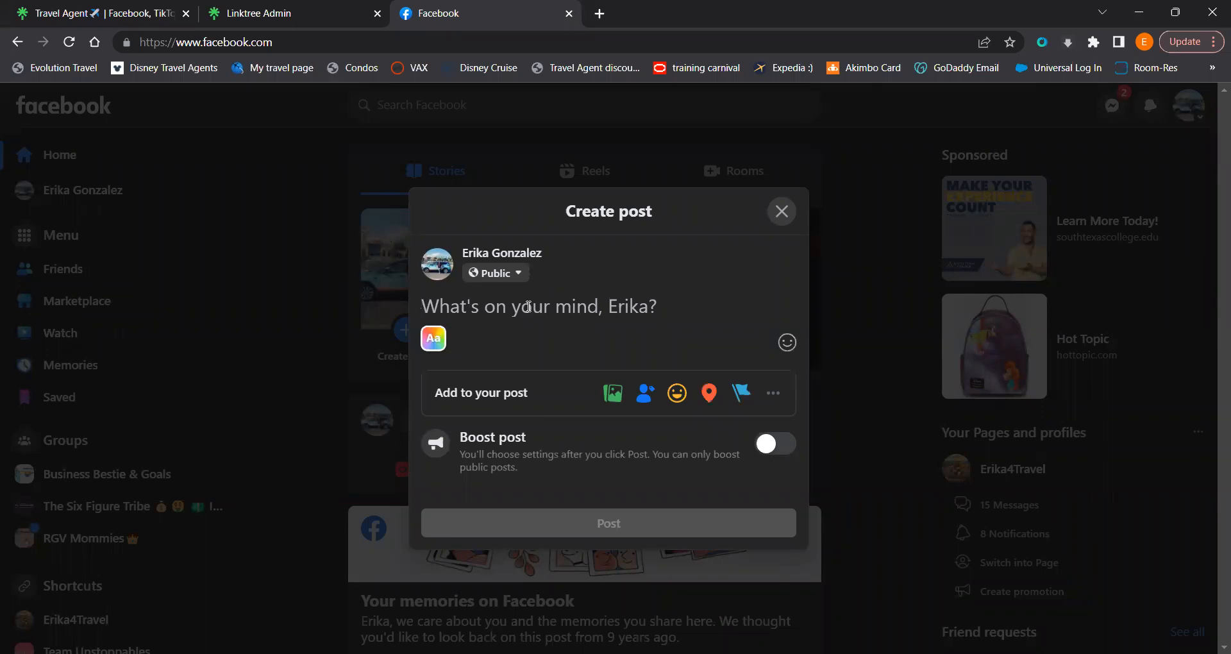
left_click(328, 8)
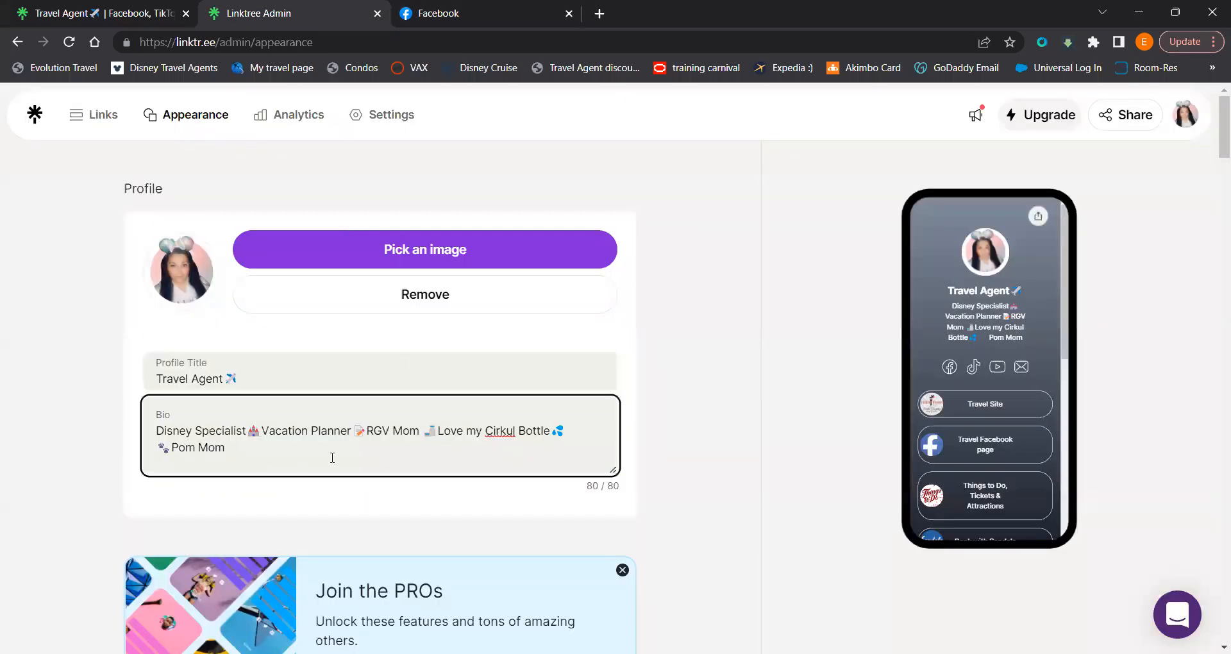
left_click(457, 9)
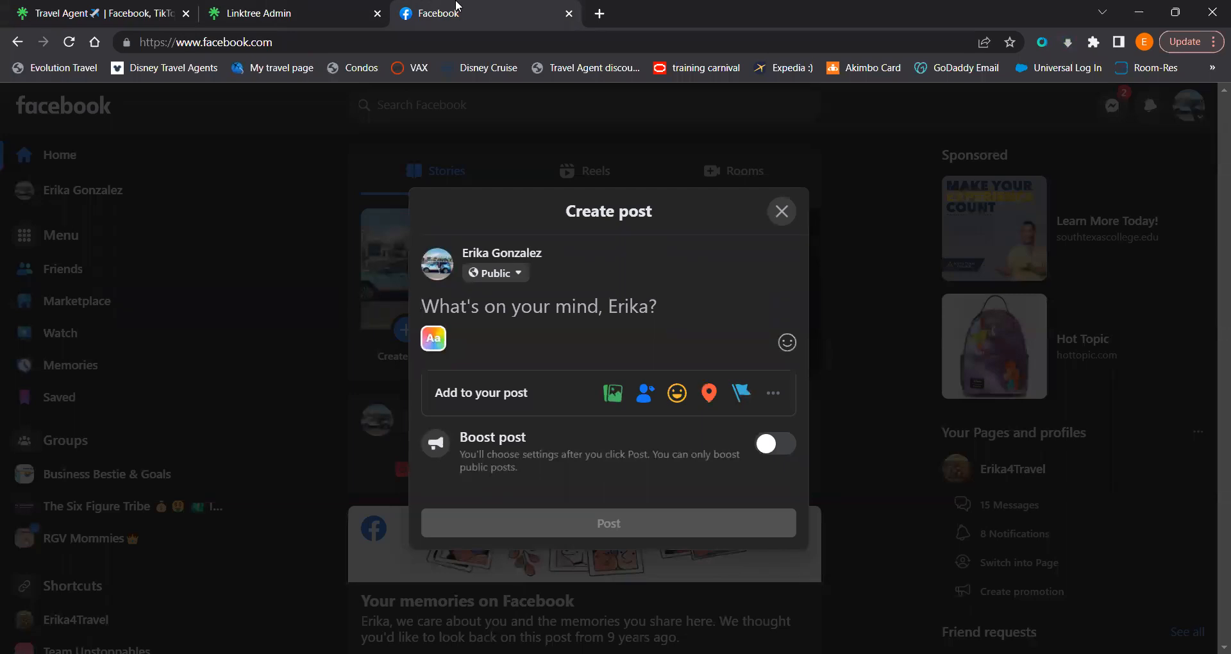
- Write "Dog mom" in the post and append a dog emoji from the Animals & Nature category
type("Dog mom")
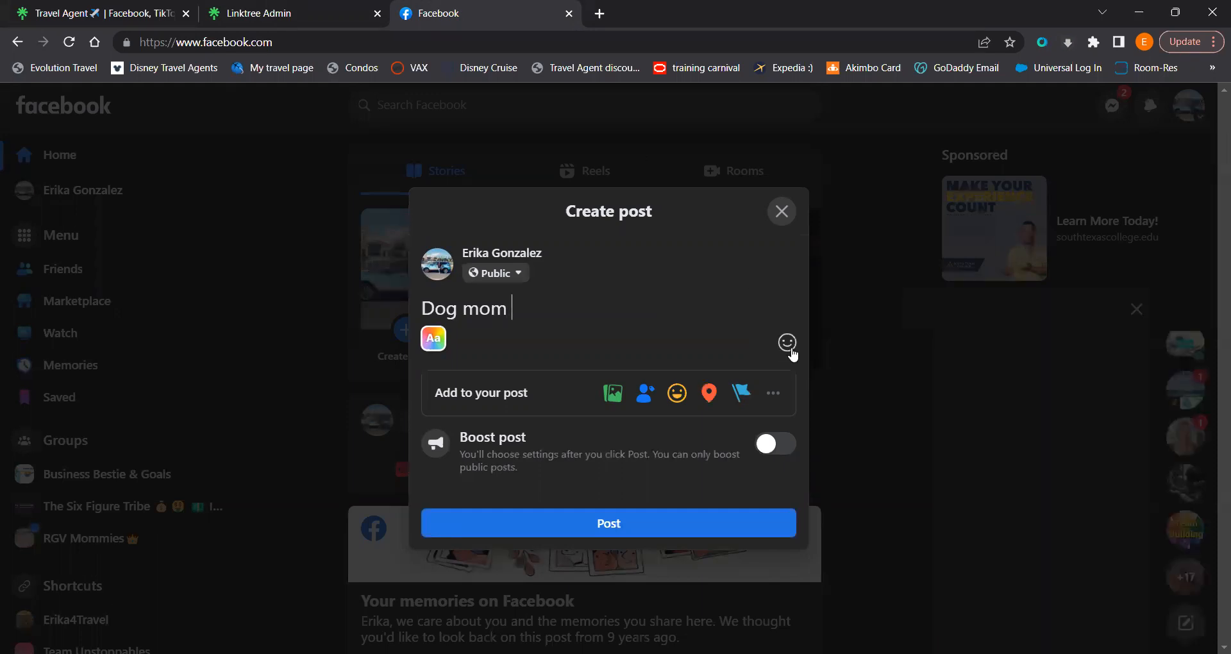
left_click(793, 353)
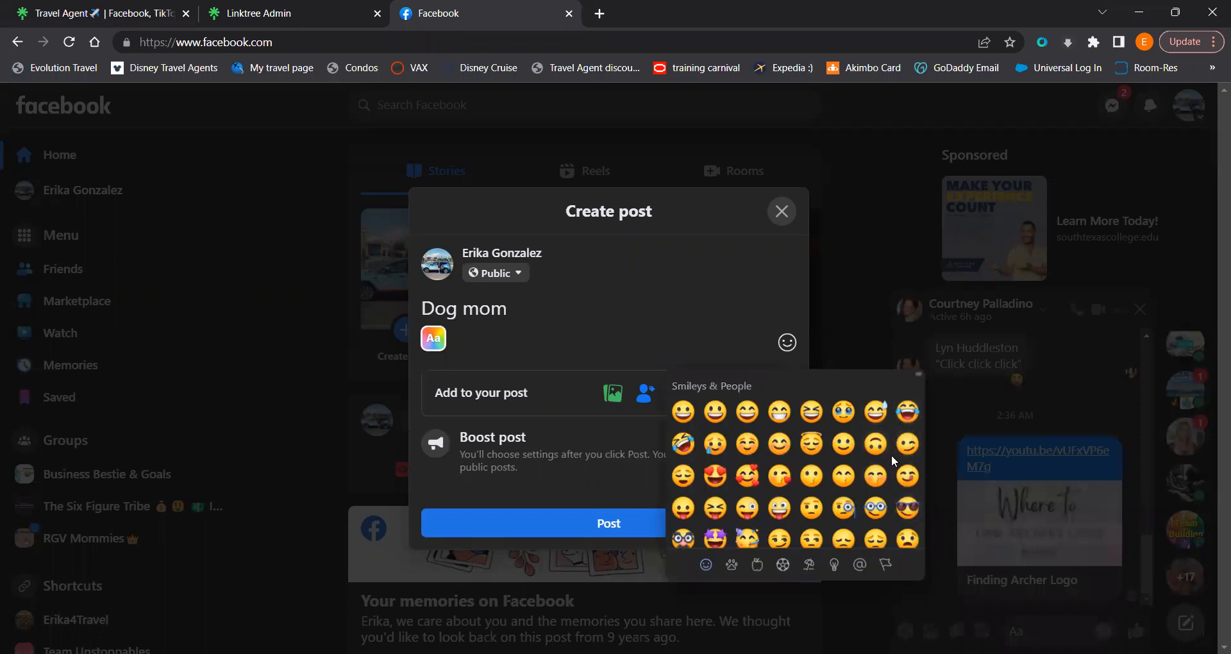
left_click(731, 566)
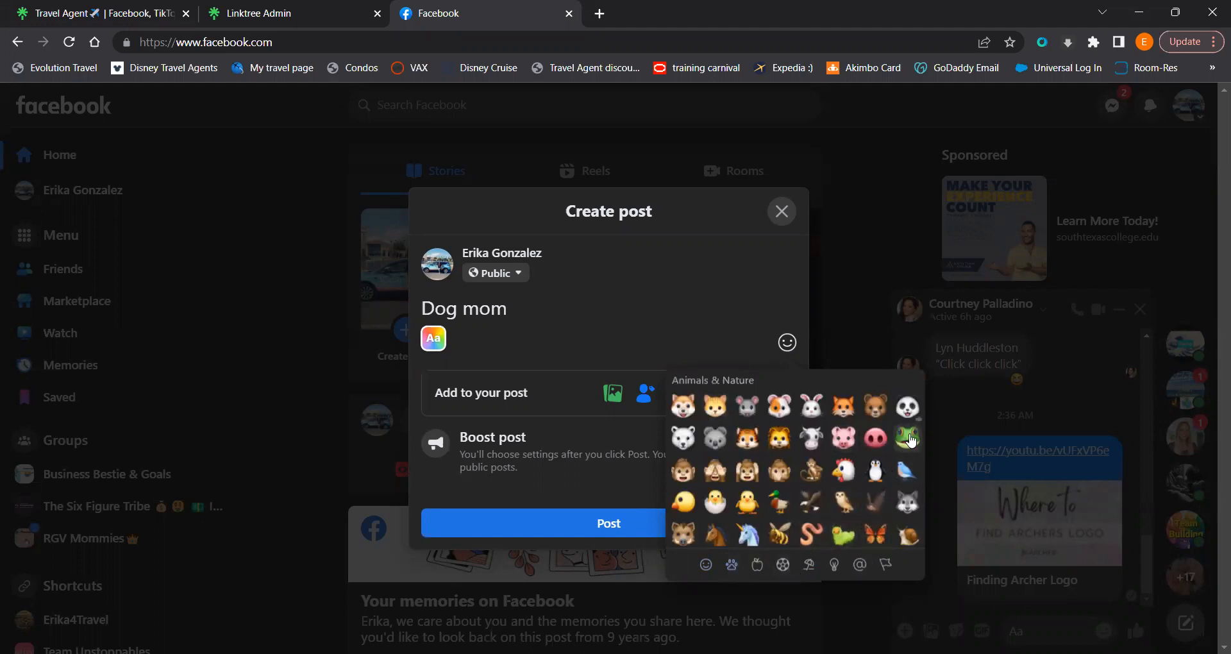
scroll(922, 431, "down", 5)
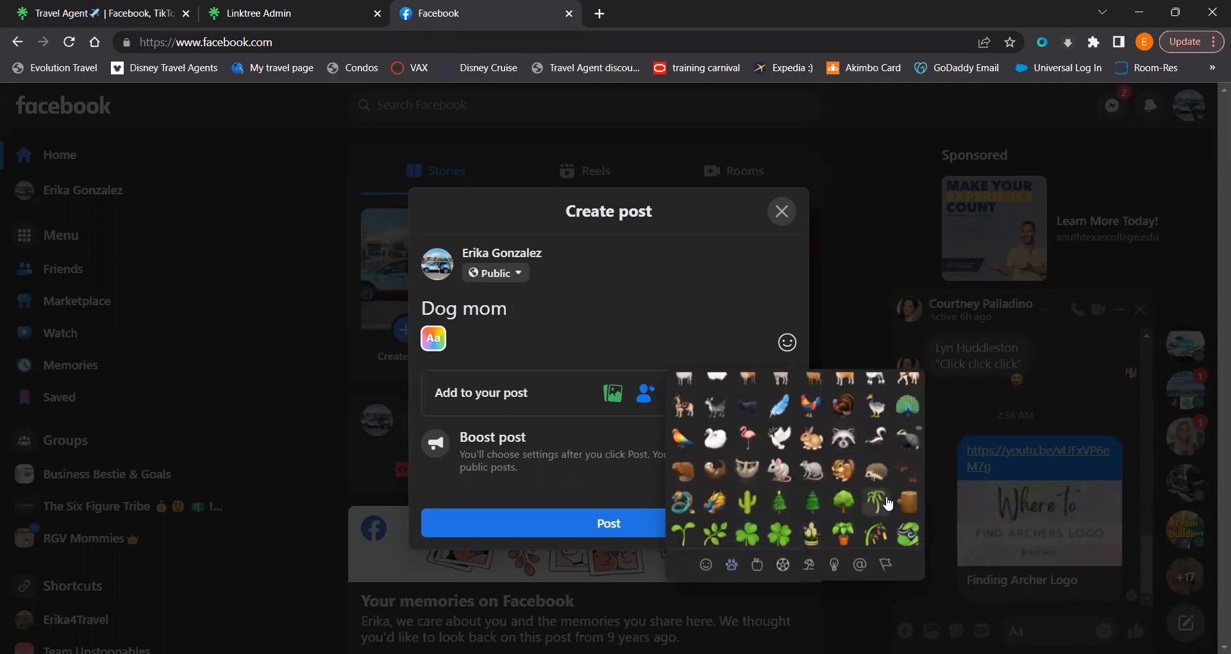
left_click(684, 406)
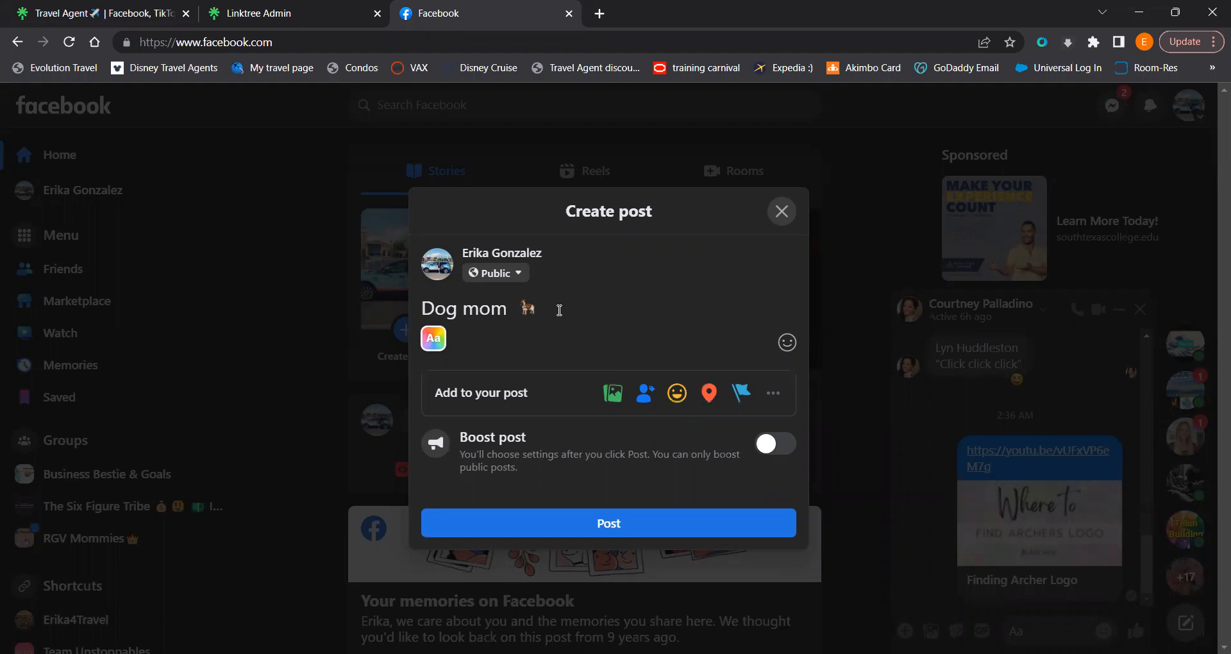
- Append "disney travel" and an airplane emoji from the Travel & Places category to the post and remove the word "disney"
type("disney travel")
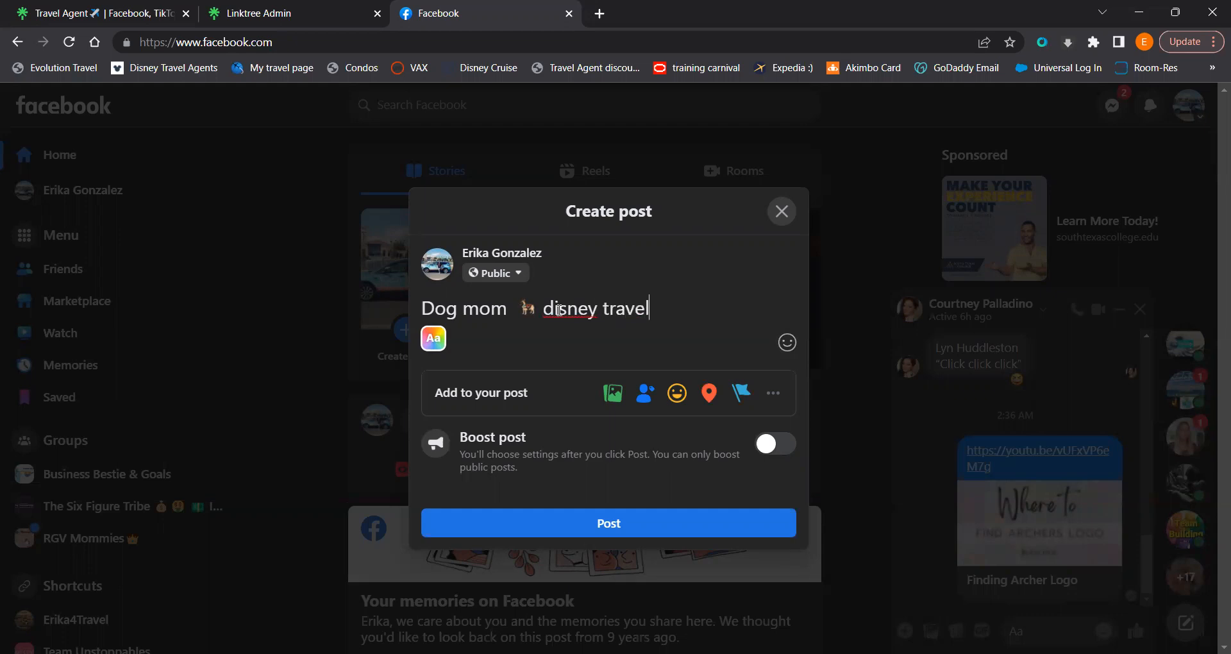
left_click(787, 342)
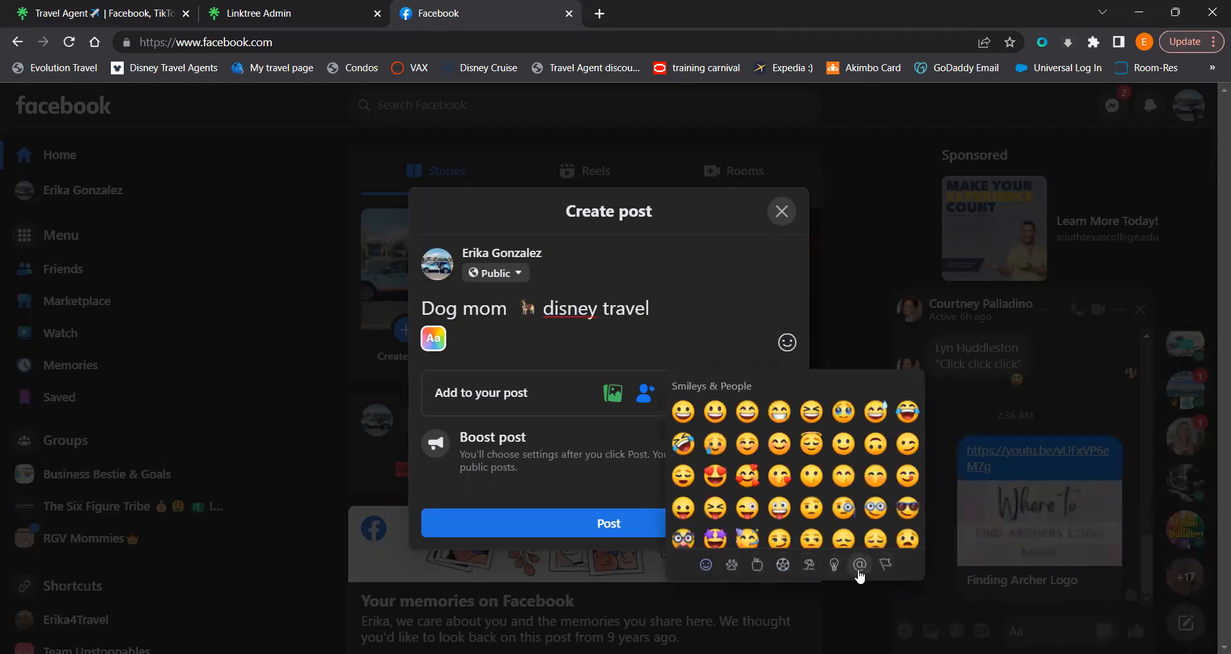
left_click(805, 571)
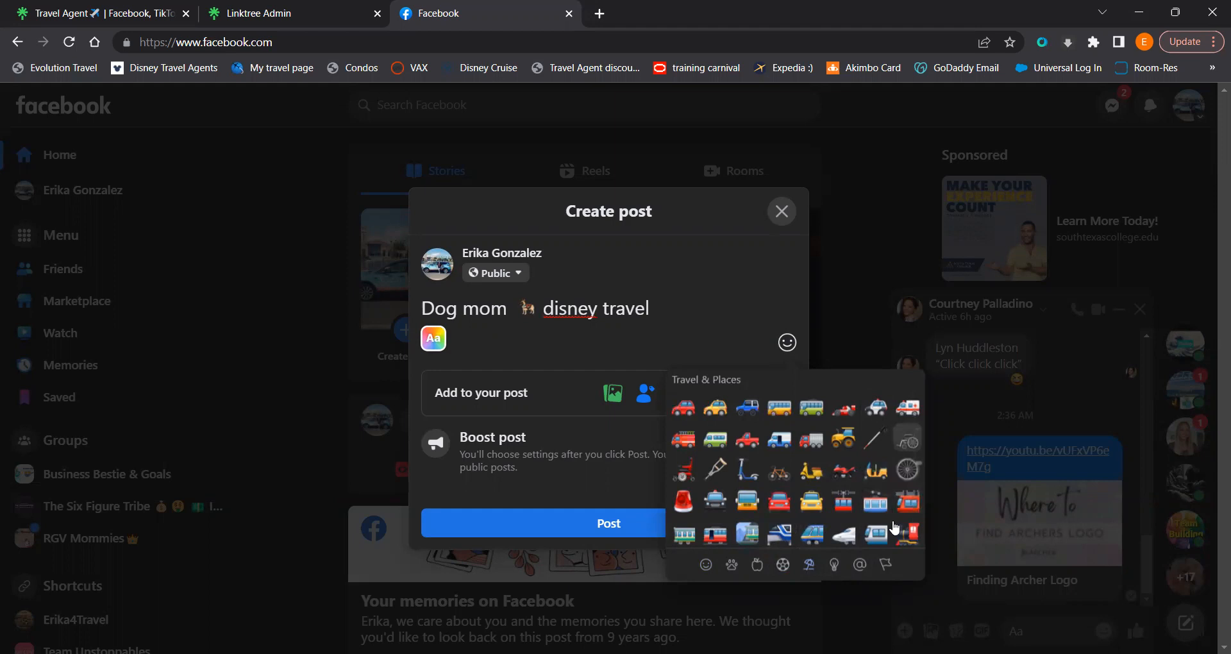
scroll(919, 428, "up", 5)
scroll(921, 492, "down", 5)
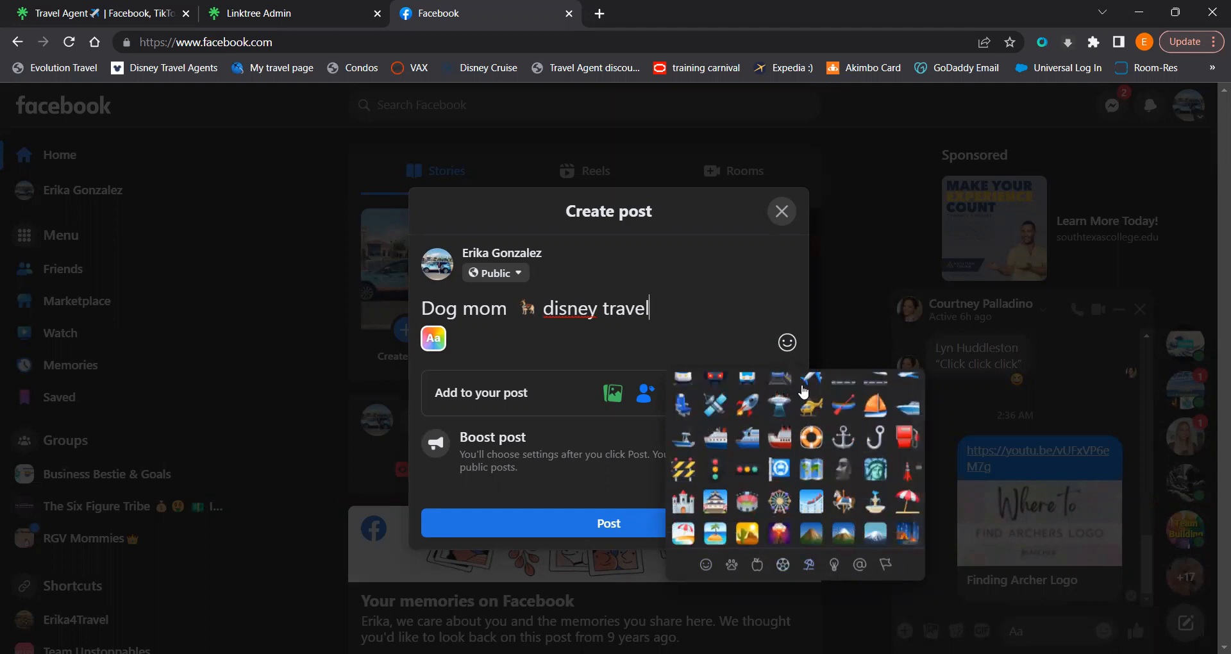
left_click(810, 383)
left_click(688, 302)
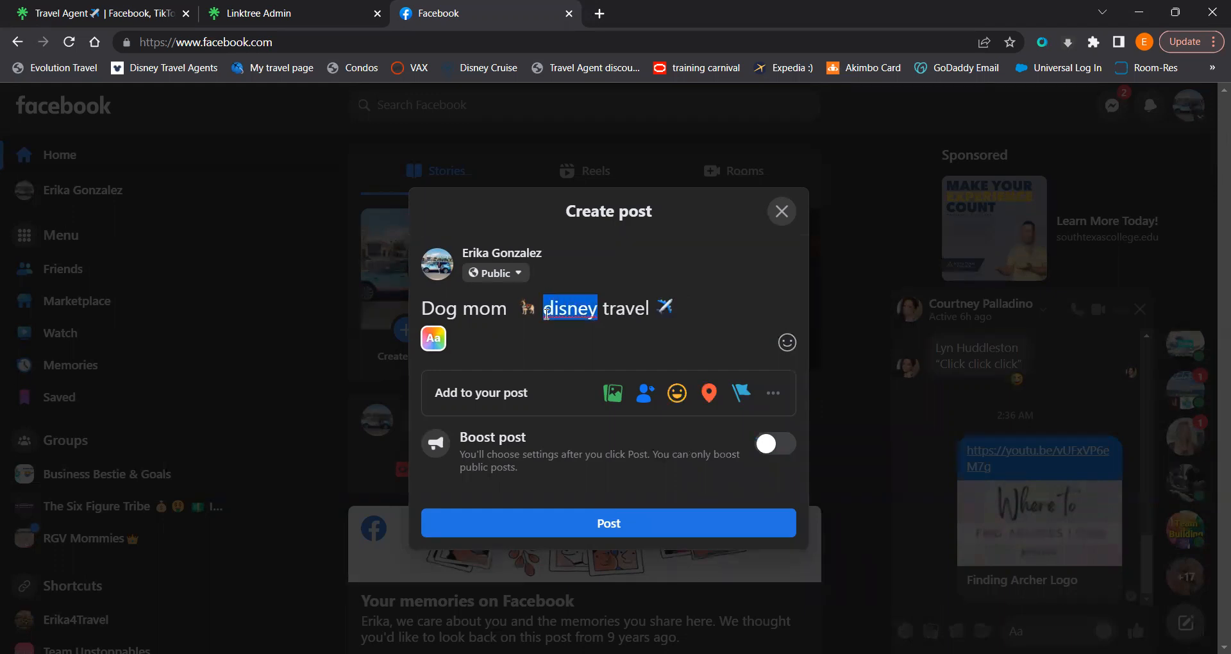
key("BackSpace")
- Copy the whole post text and paste it below a few blank lines at the end of the Linktree bio
left_click_drag(633, 312, 426, 306)
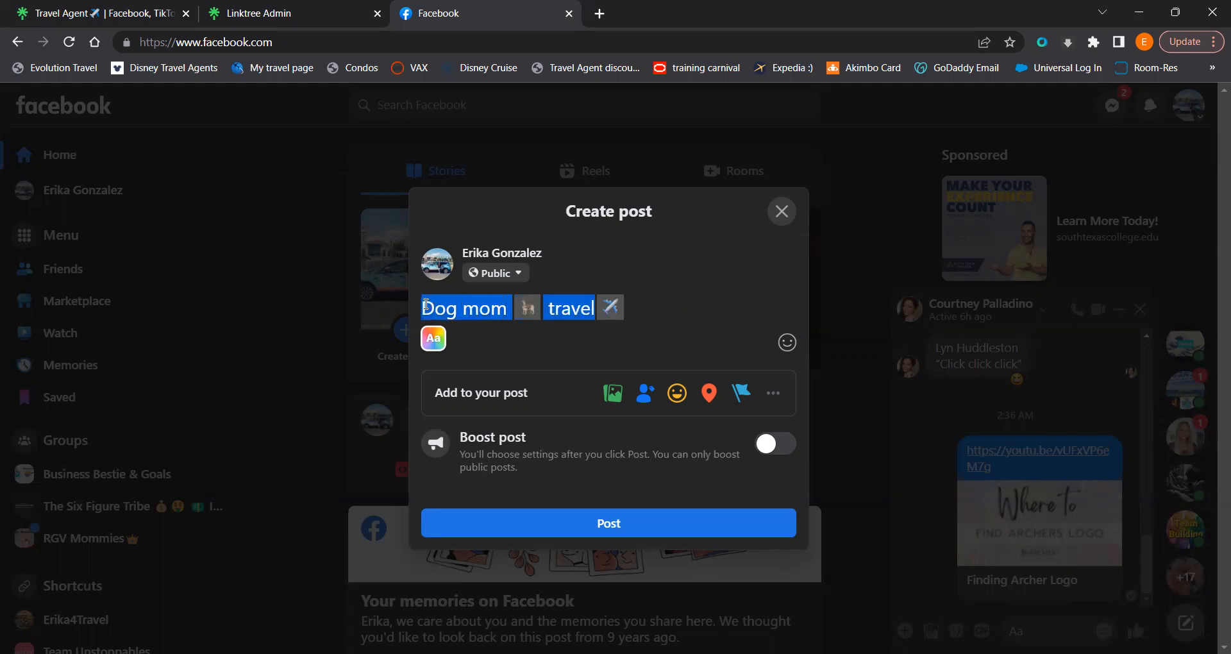
right_click(427, 307)
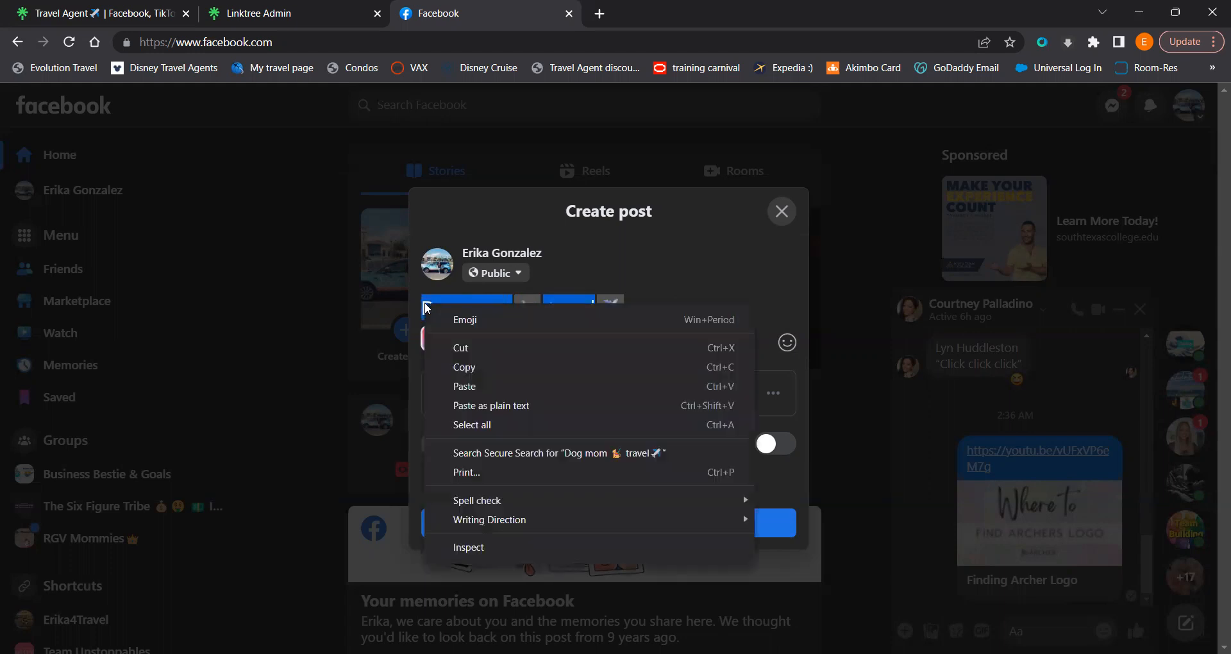
left_click(477, 368)
left_click(264, 7)
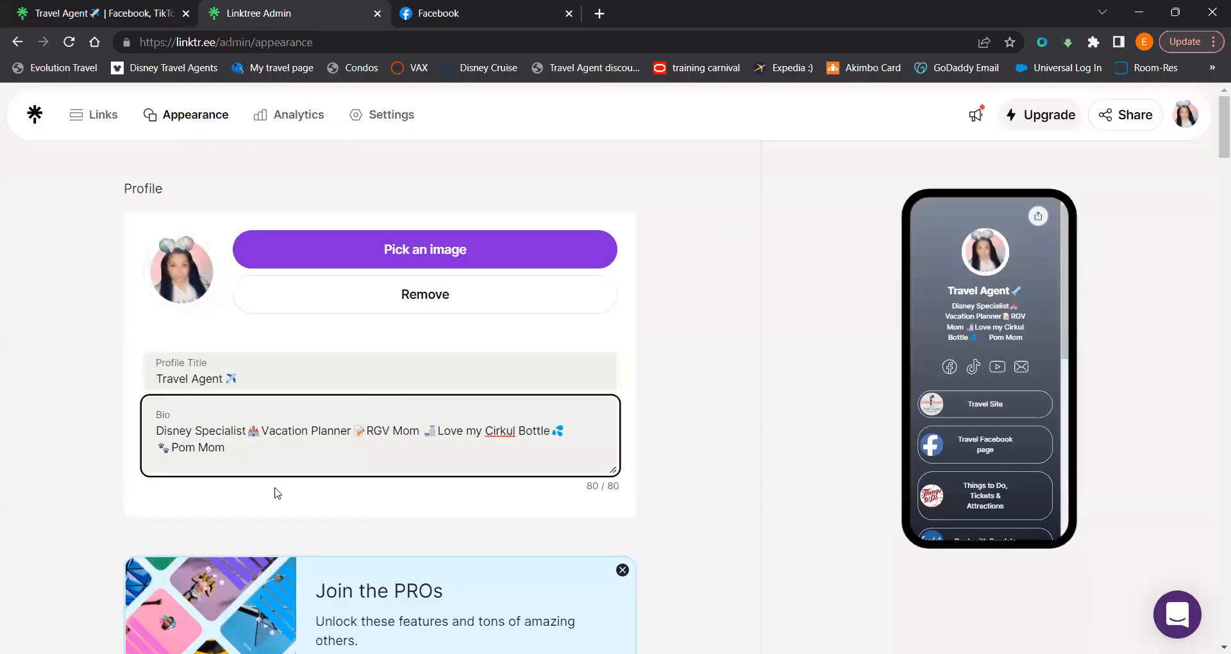
key("Return")
key("Return")
key("Return")
key("Return")
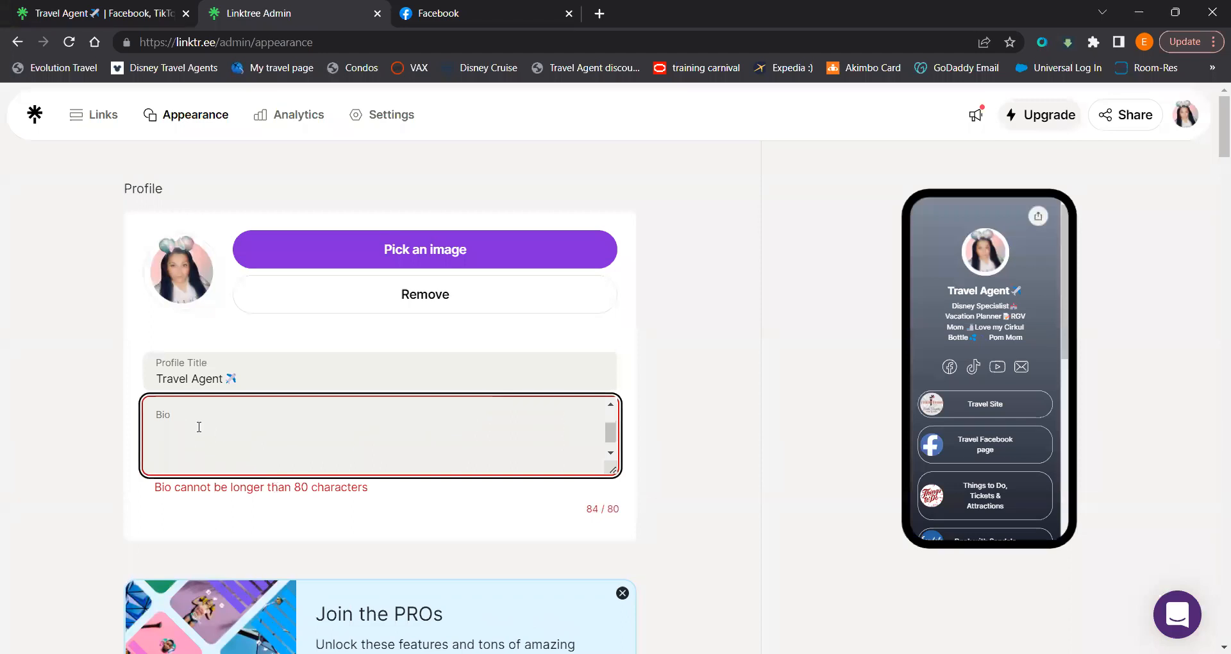
right_click(173, 449)
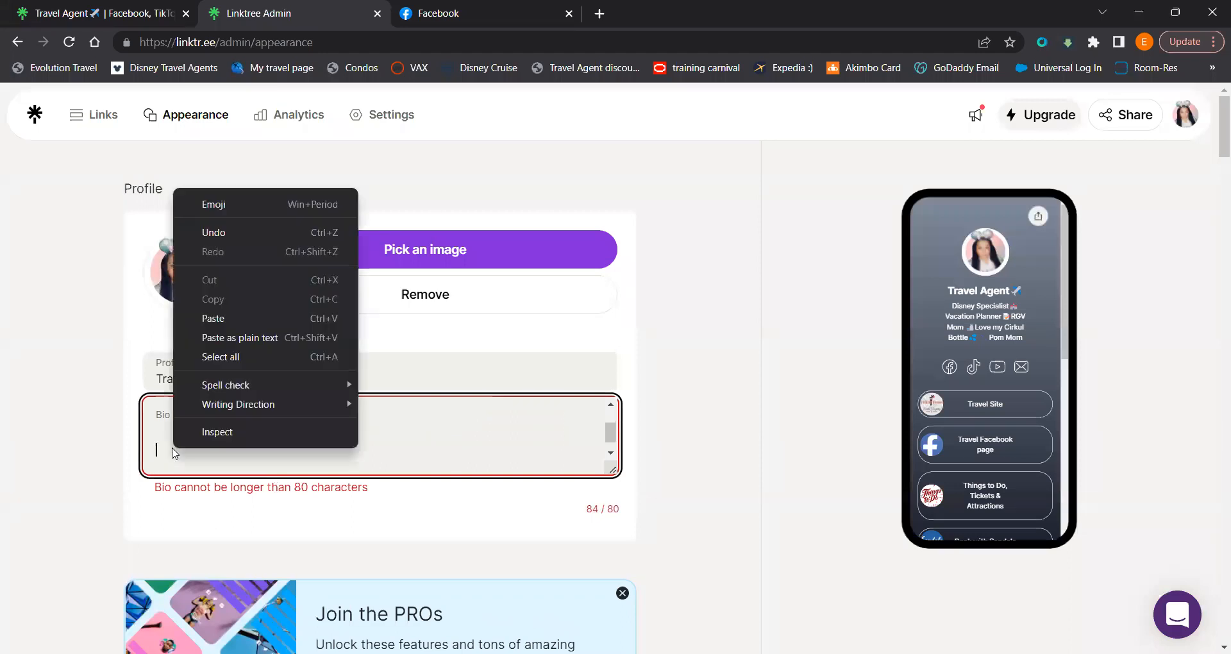
left_click(220, 314)
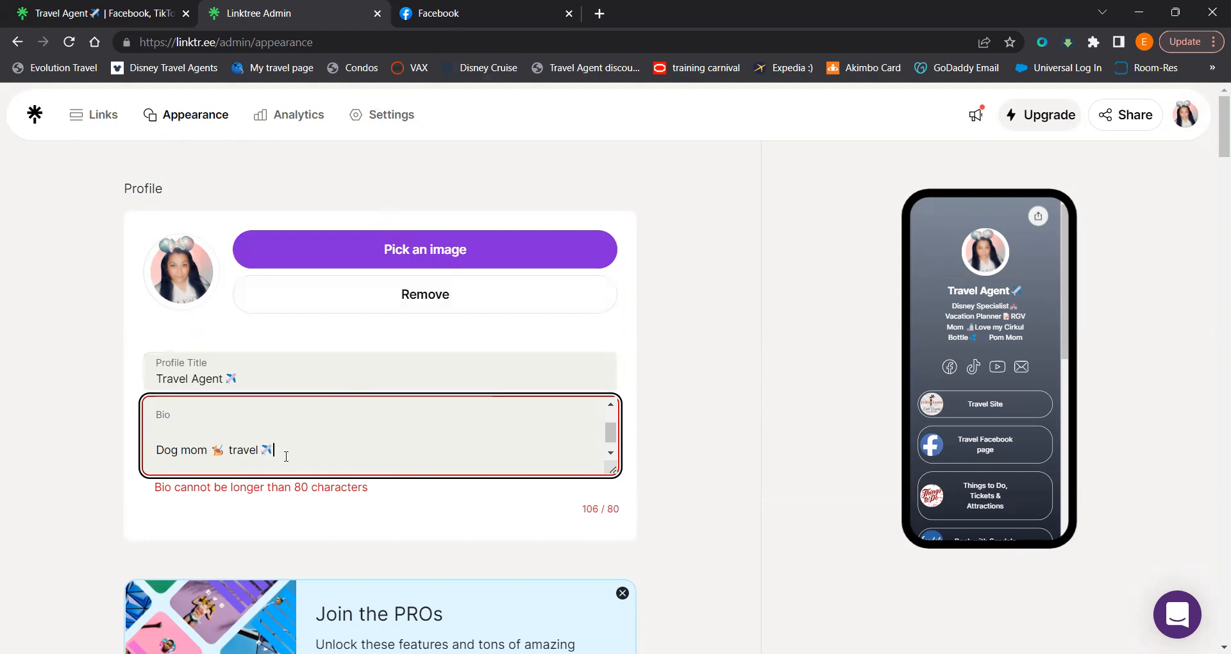
- Delete the pasted text and the added blank lines from the bio, leaving it ending with "Pom Mom"
key("BackSpace")
key("BackSpace")
key("BackSpace")
key("BackSpace")
key("BackSpace")
key("BackSpace")
key("BackSpace")
key("BackSpace")
key("BackSpace")
key("BackSpace")
key("BackSpace")
key("BackSpace")
key("BackSpace")
key("BackSpace")
key("BackSpace")
key("BackSpace")
key("BackSpace")
key("BackSpace")
key("BackSpace")
key("BackSpace")
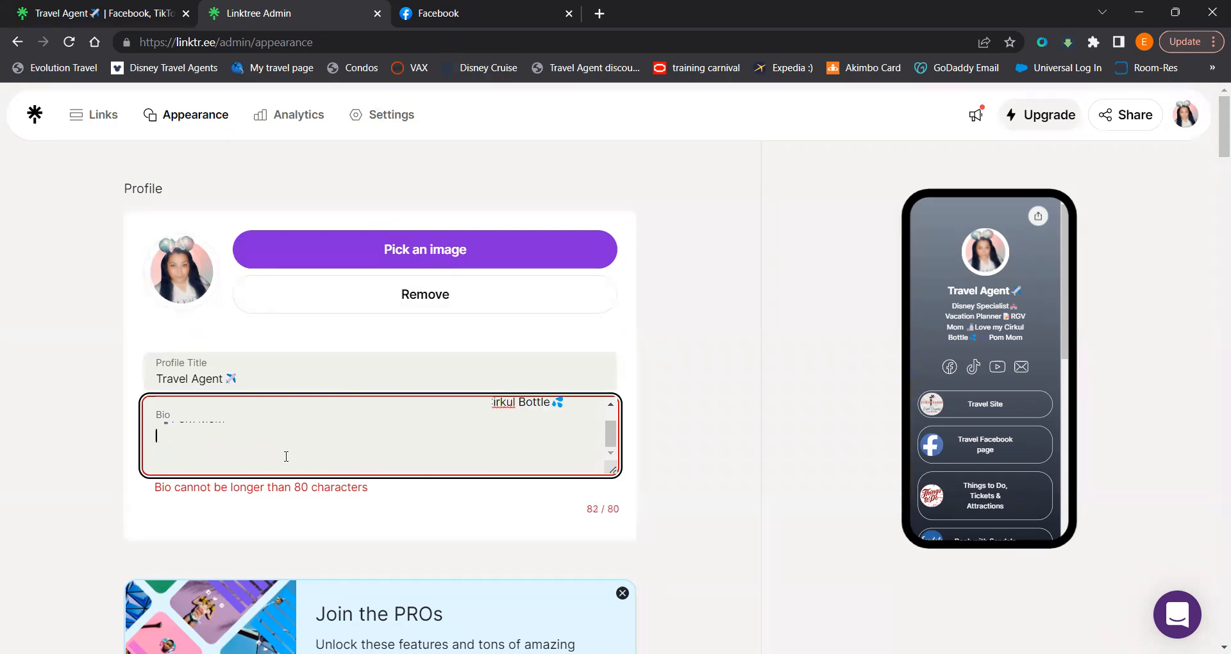
key("BackSpace")
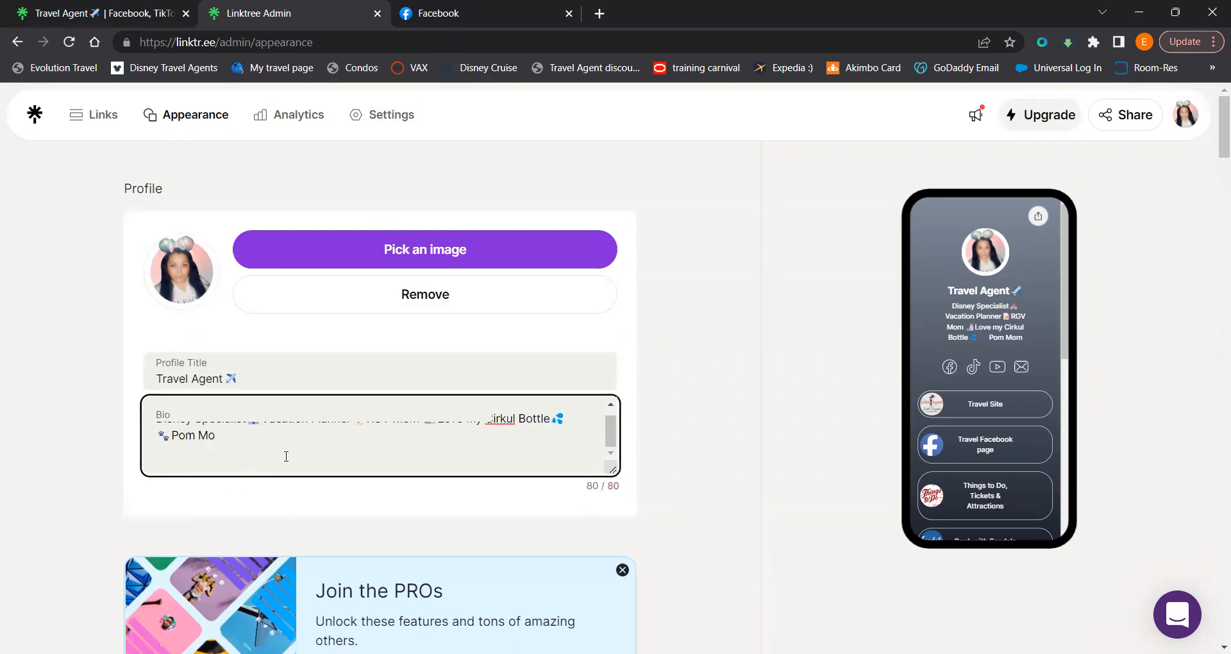
type("m")
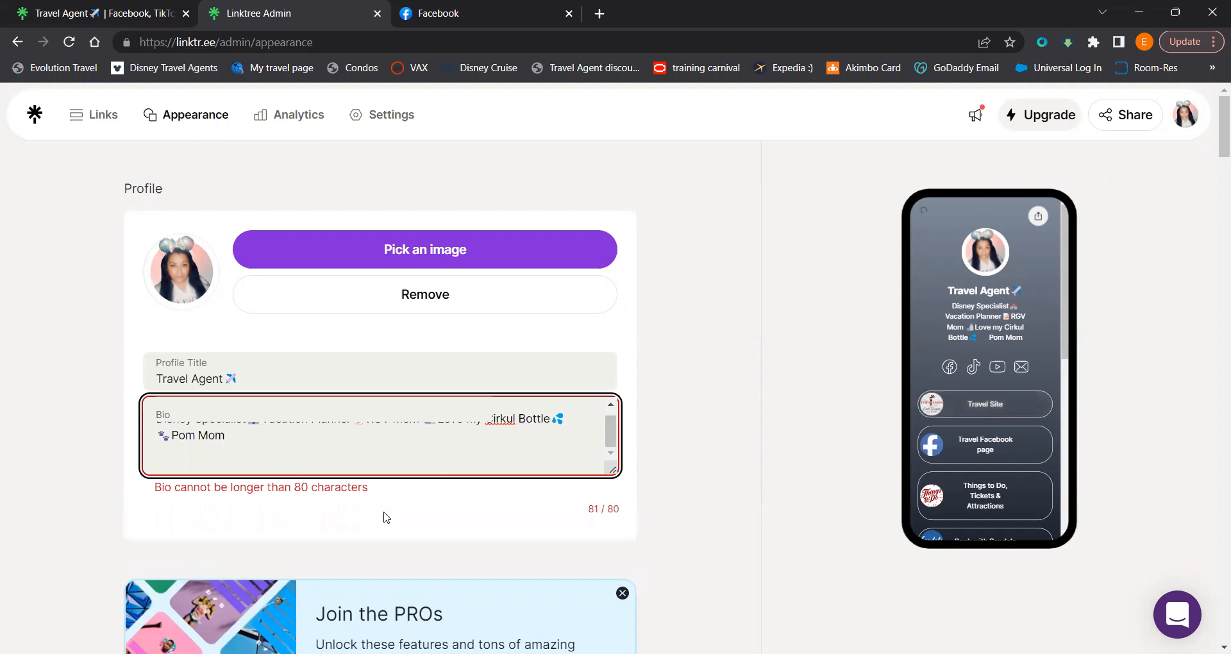
left_click(704, 456)
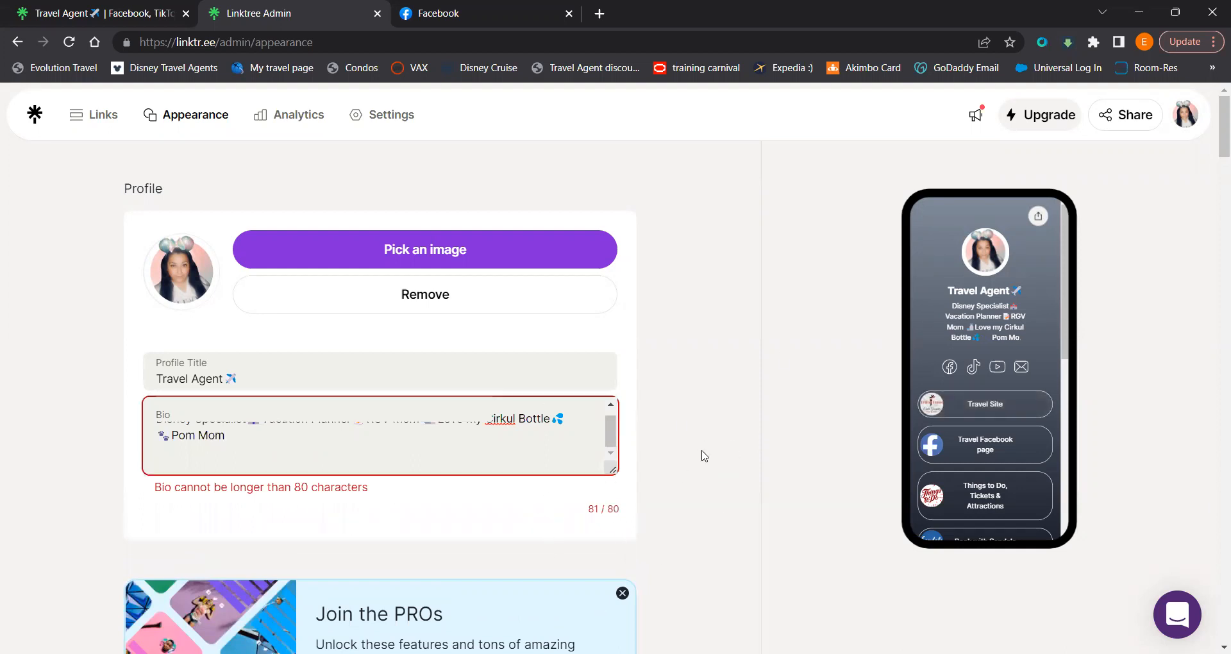
- Dismiss the "Join the PROs" banner below the profile section
scroll(1214, 186, "down", 4)
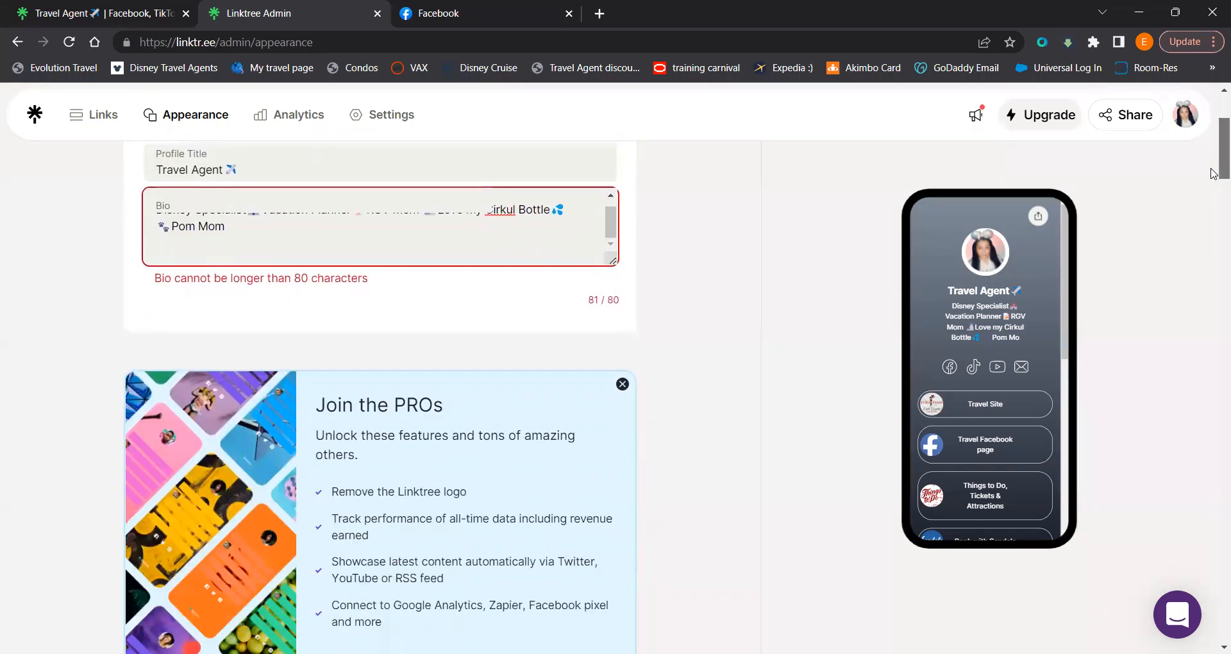
scroll(1214, 186, "down", 2)
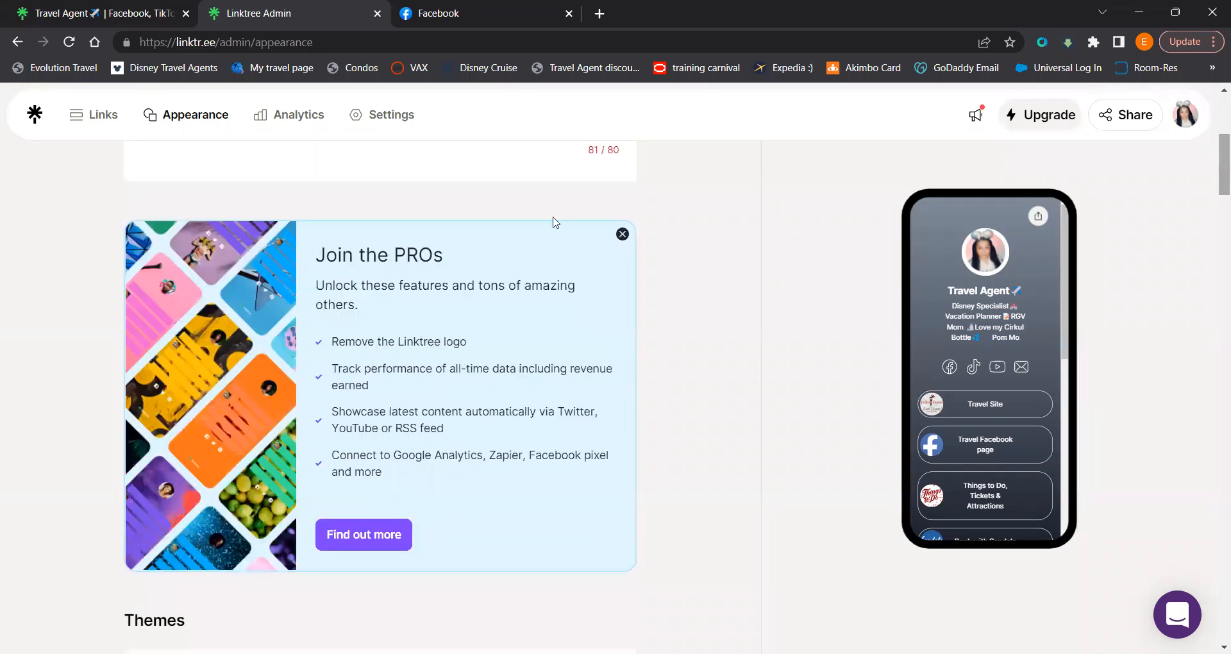
left_click(623, 234)
- Try the Miami and Bloom themes on the page and switch back to the Noir theme
scroll(1214, 170, "down", 1)
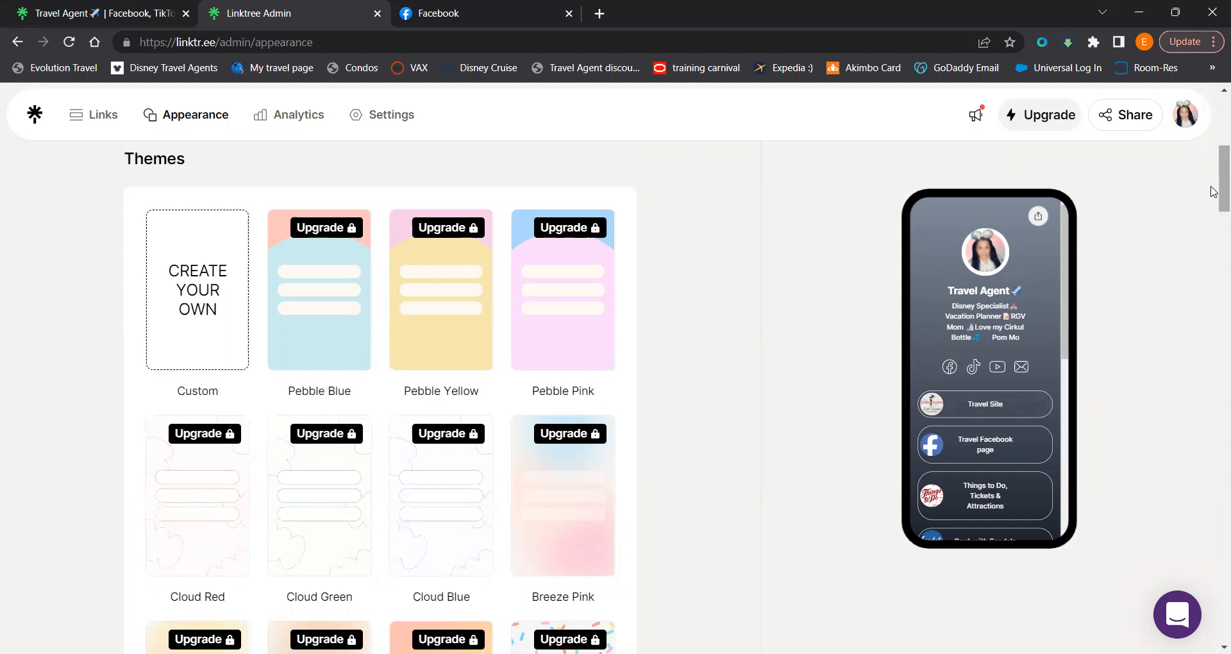
left_click_drag(1213, 201, 1213, 384)
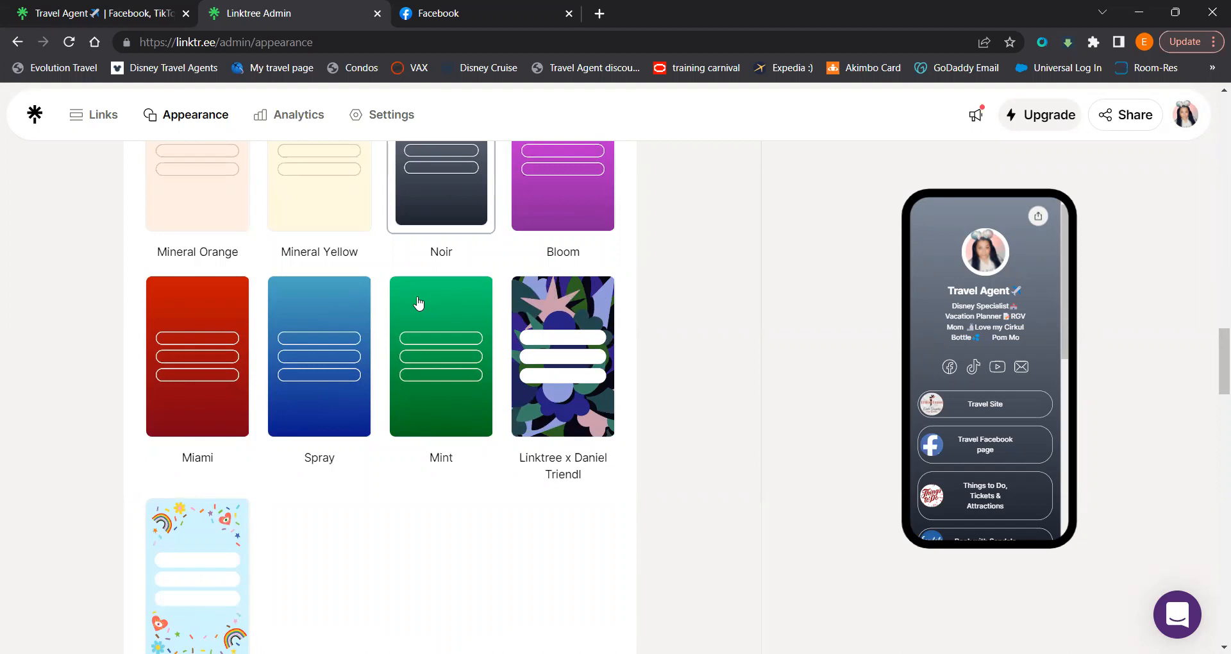
left_click(211, 314)
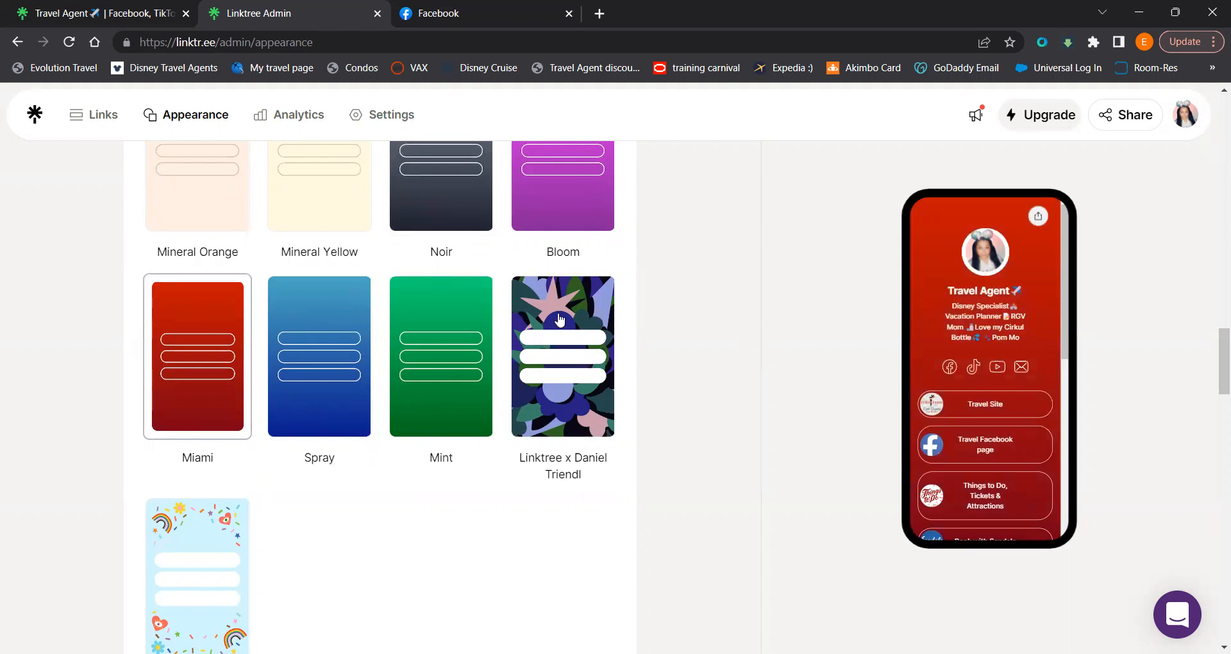
left_click(550, 223)
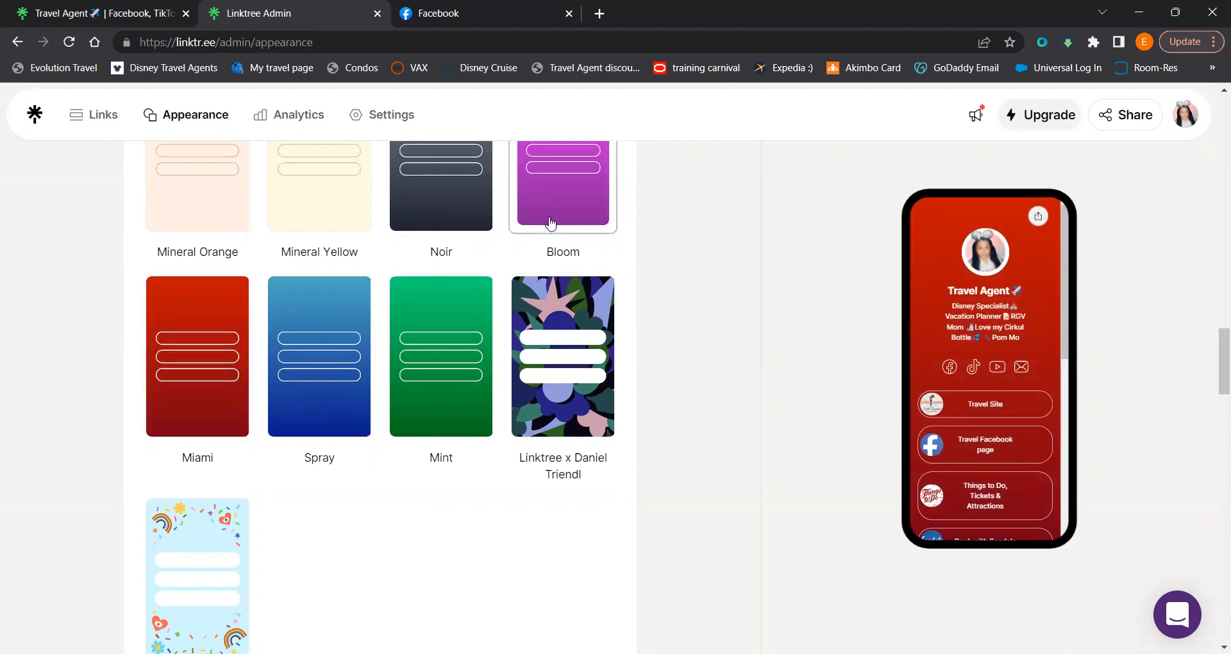
left_click(447, 232)
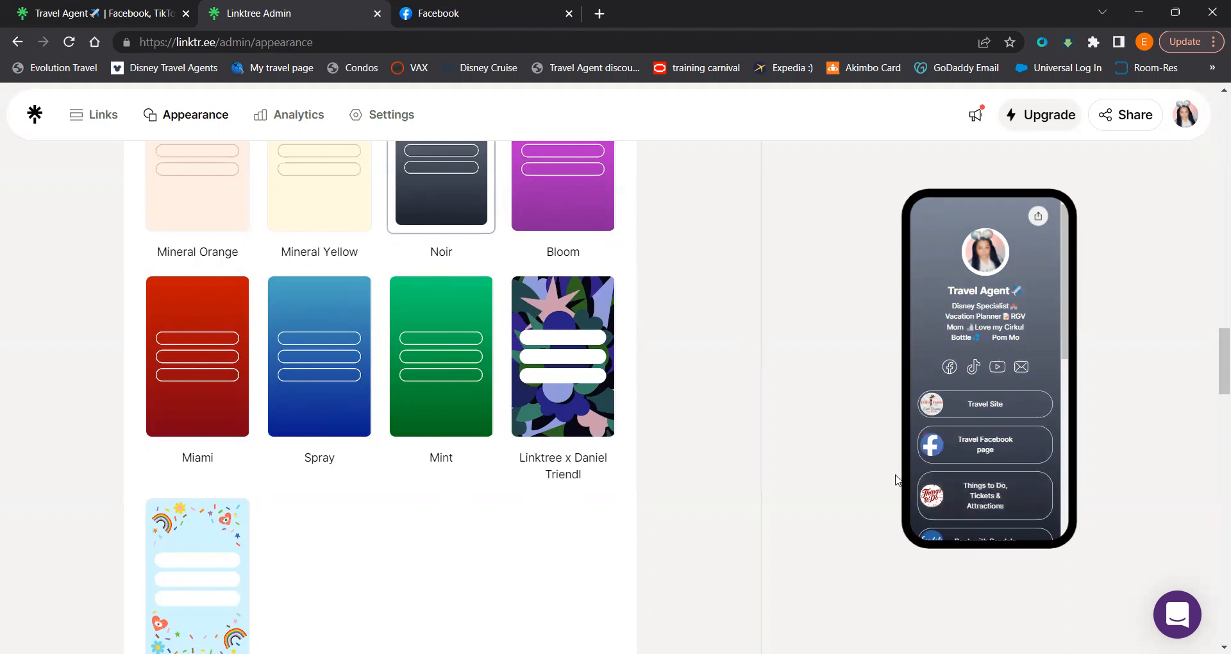
- Try the Mineral Green, Mineral Blue and Bloom themes on the page and return to Noir
scroll(1214, 328, "up", 7)
scroll(1214, 329, "down", 5)
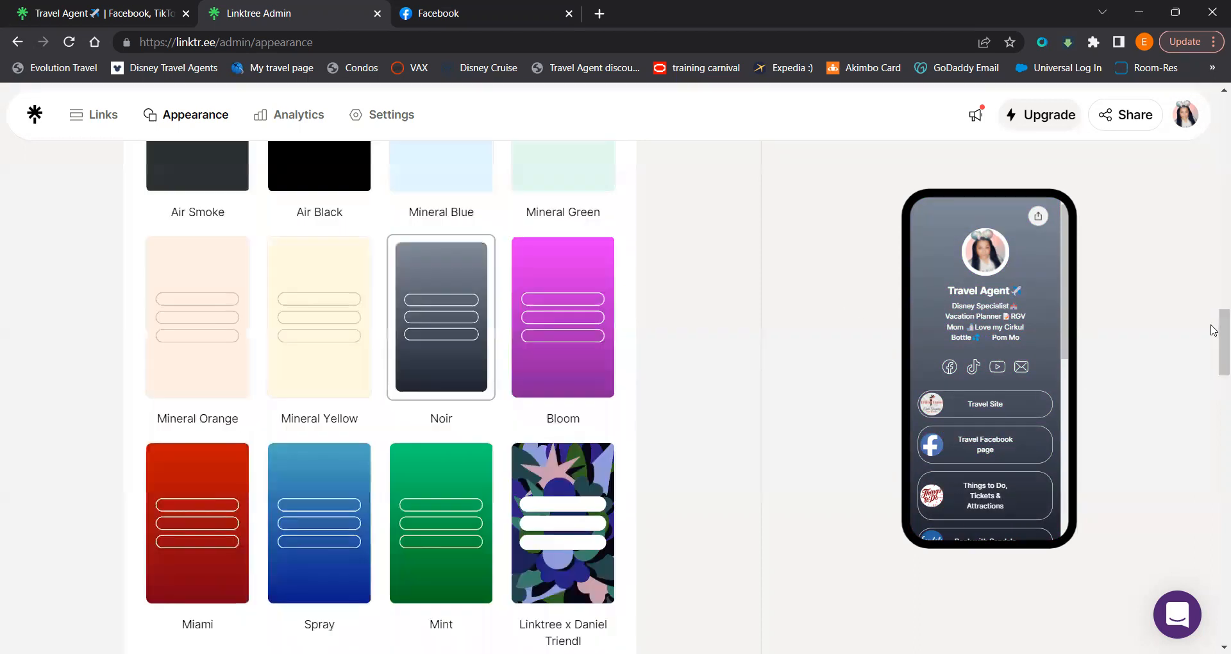
scroll(1214, 329, "up", 4)
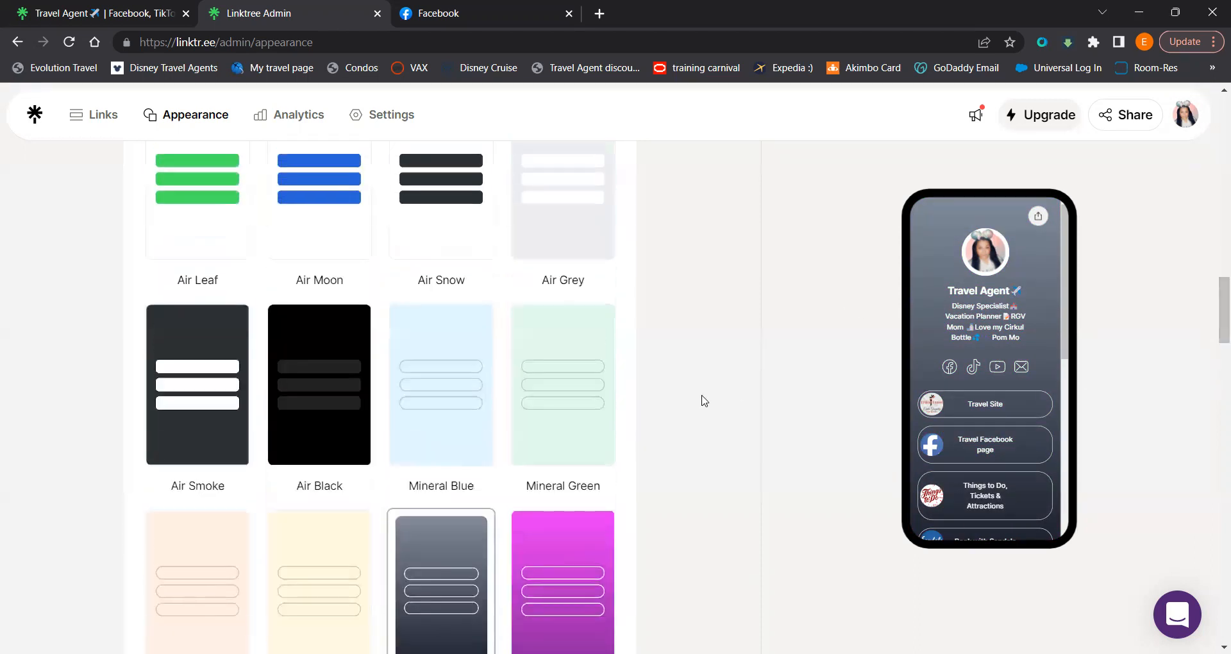
left_click(591, 435)
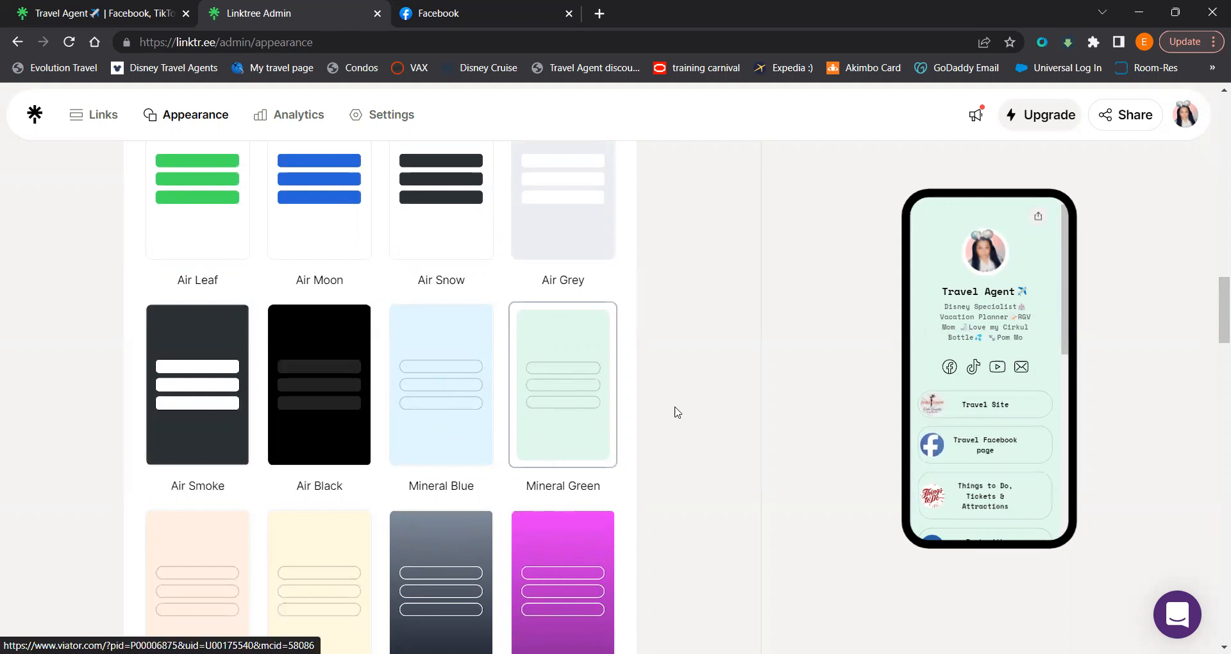
left_click(584, 542)
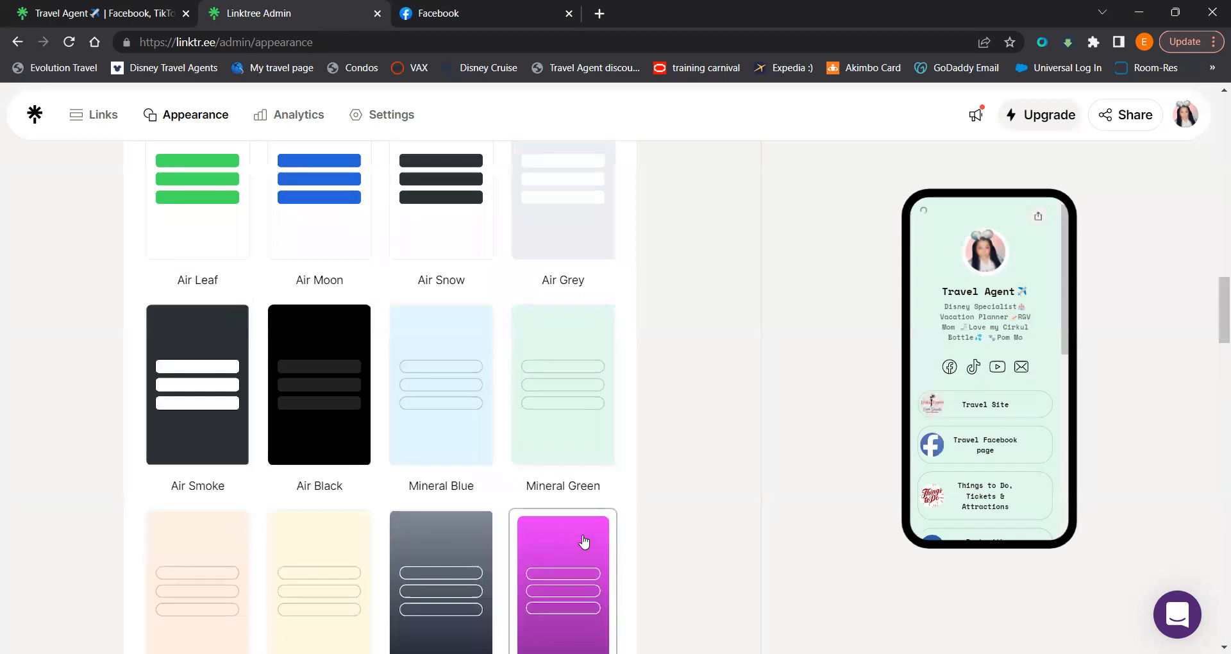
left_click(582, 390)
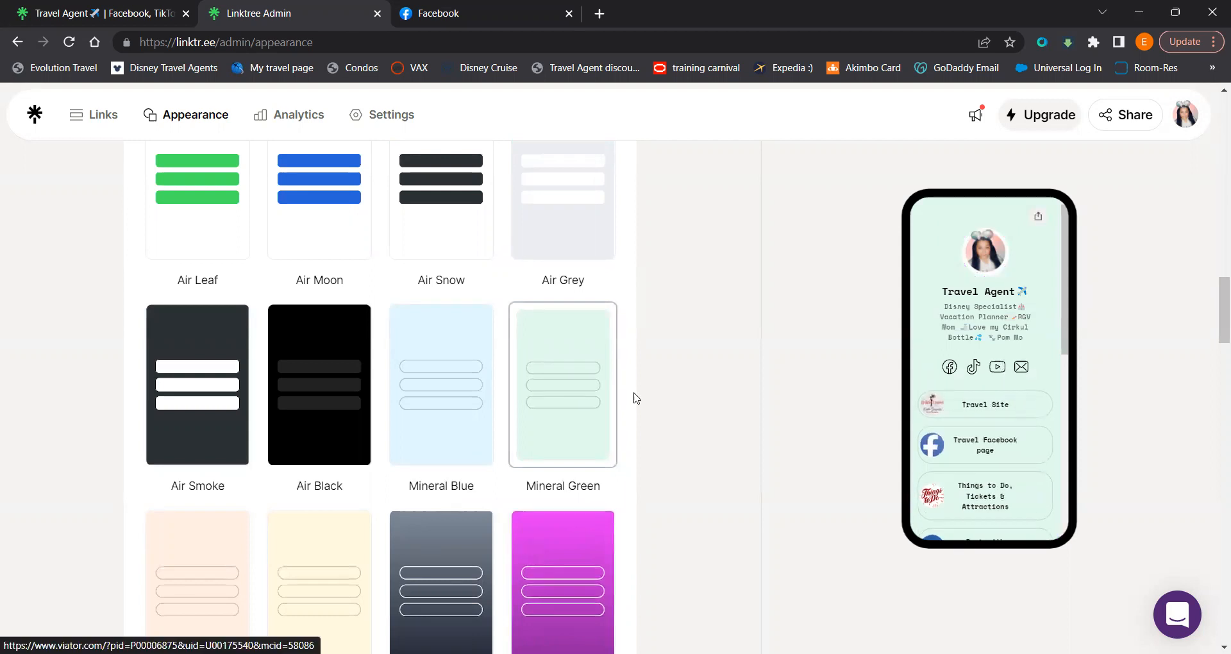
left_click(429, 438)
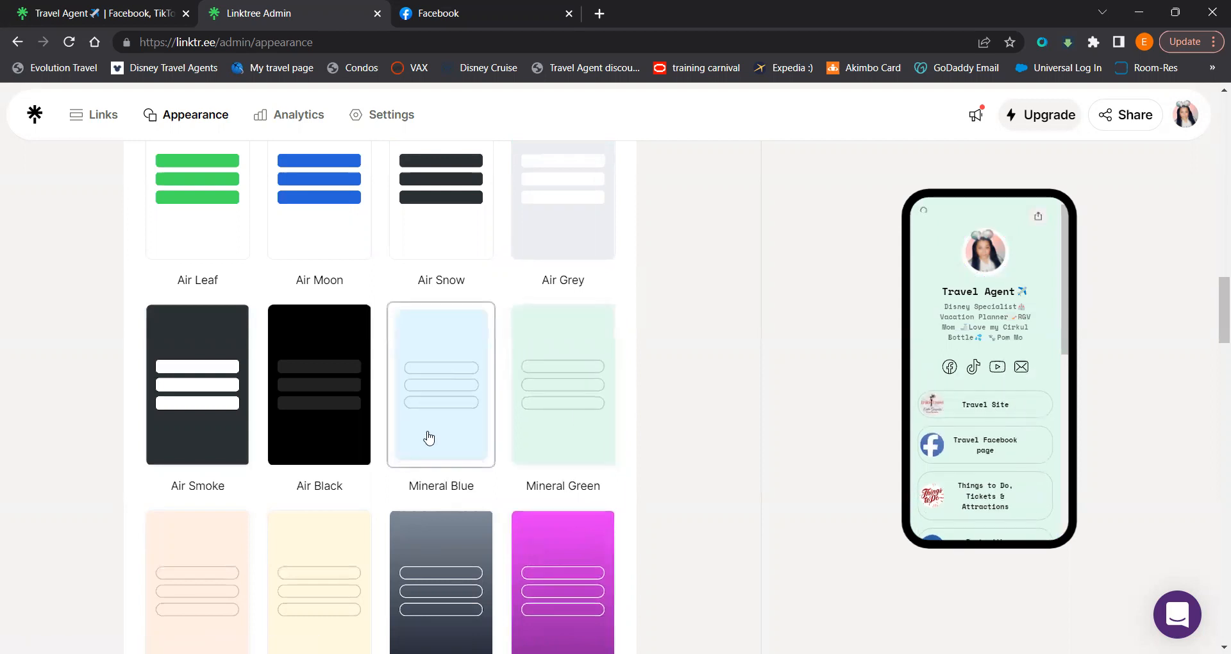
left_click(562, 566)
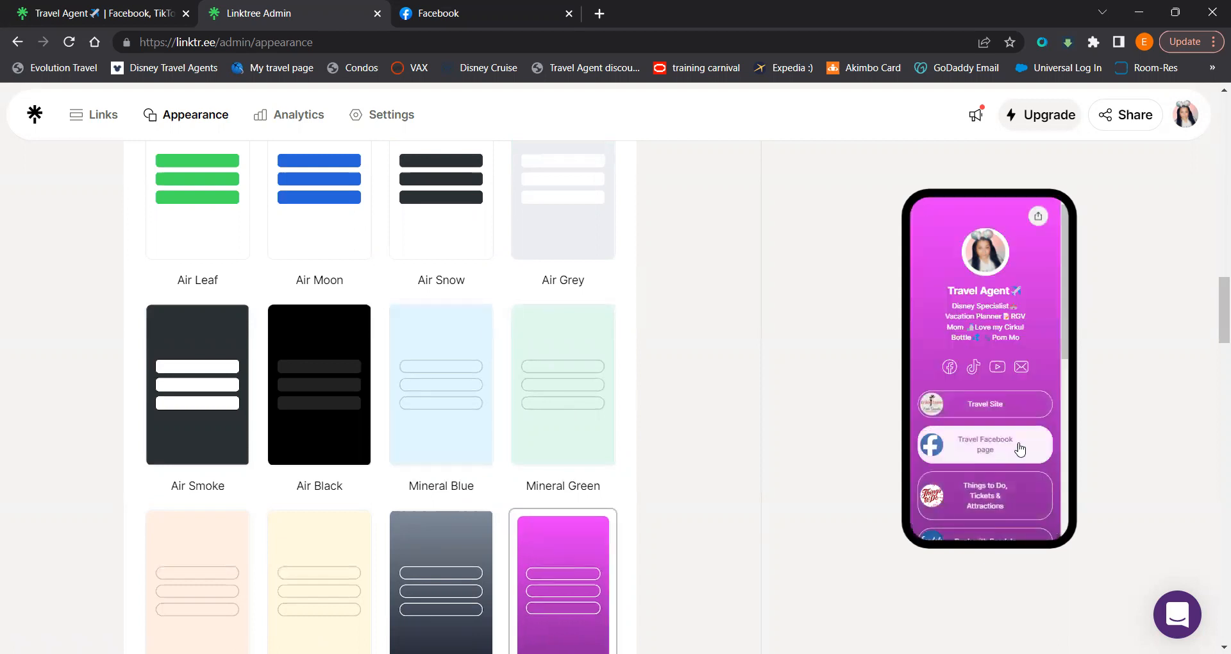
left_click(399, 578)
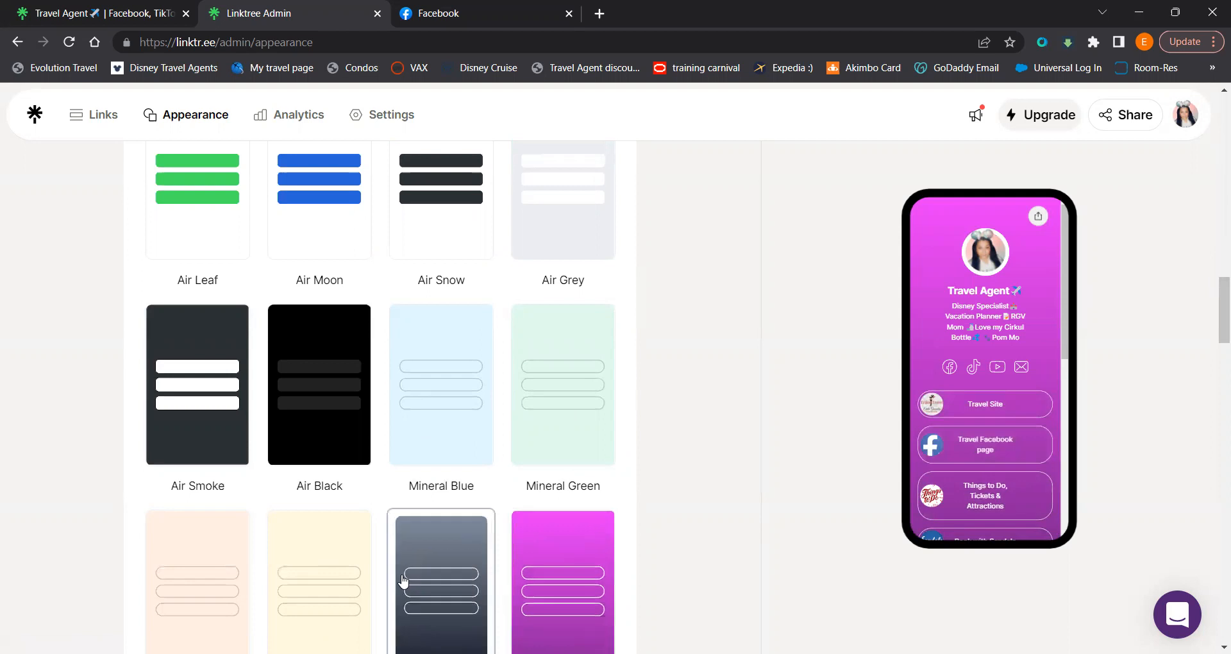
- Try the square and the fully rounded hard-shadow button styles and reapply the Noir theme
left_click_drag(1214, 305, 1214, 440)
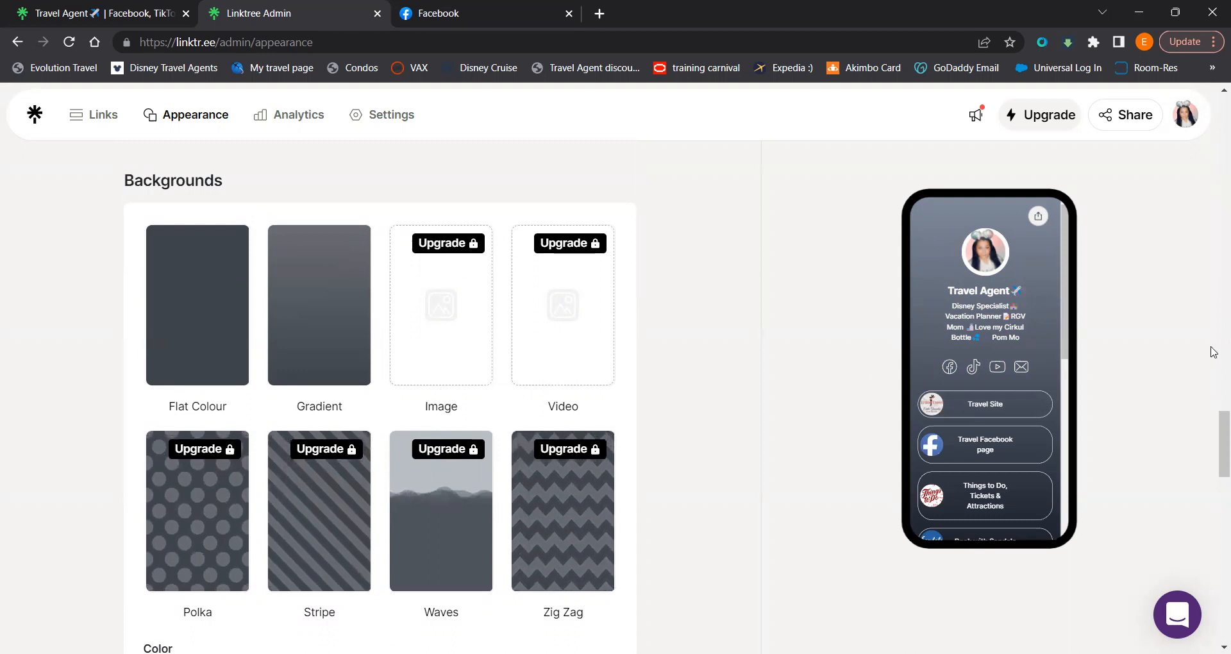
left_click_drag(1214, 418, 1215, 497)
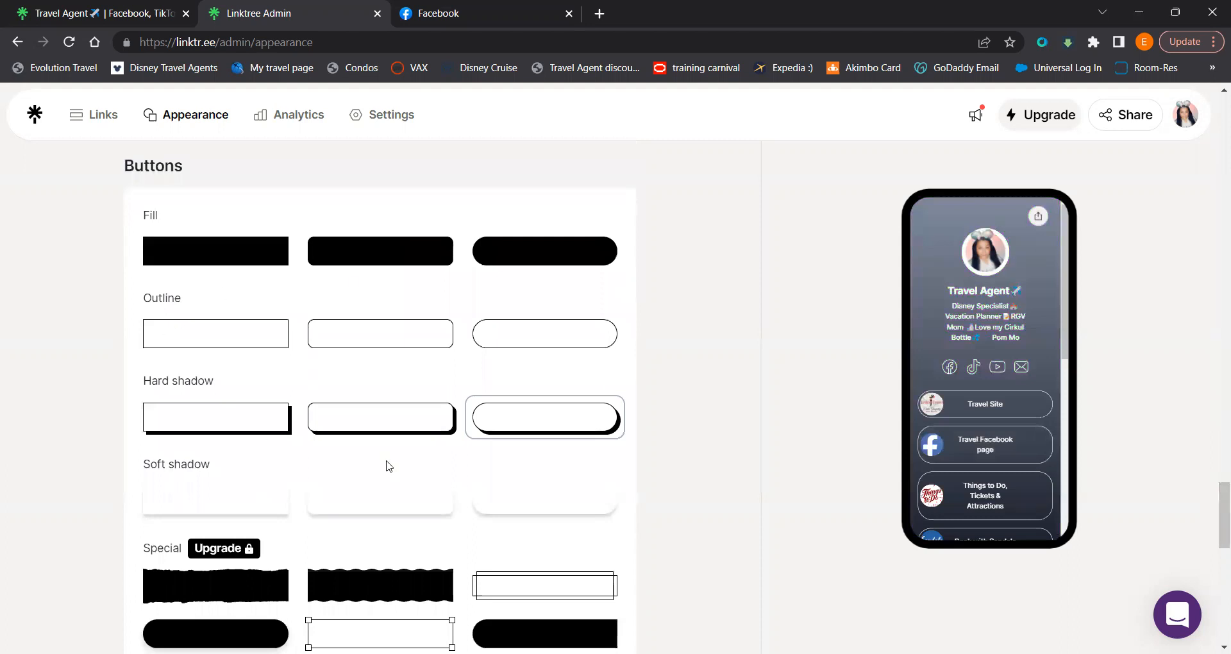
left_click(268, 429)
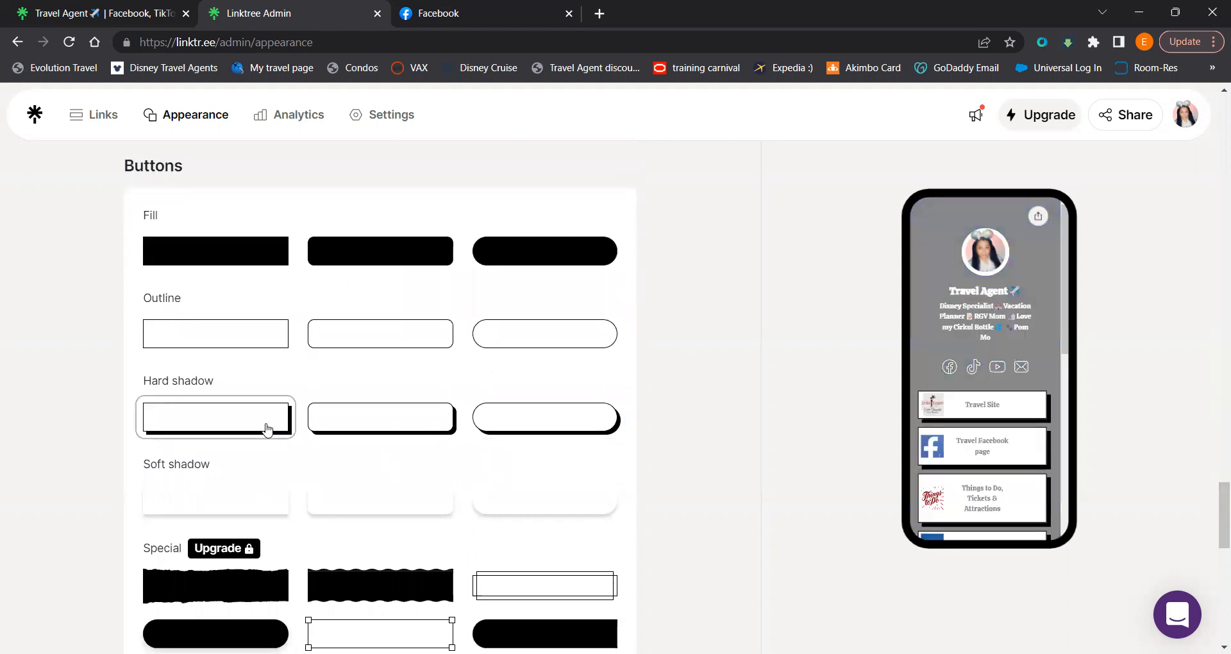
left_click(541, 424)
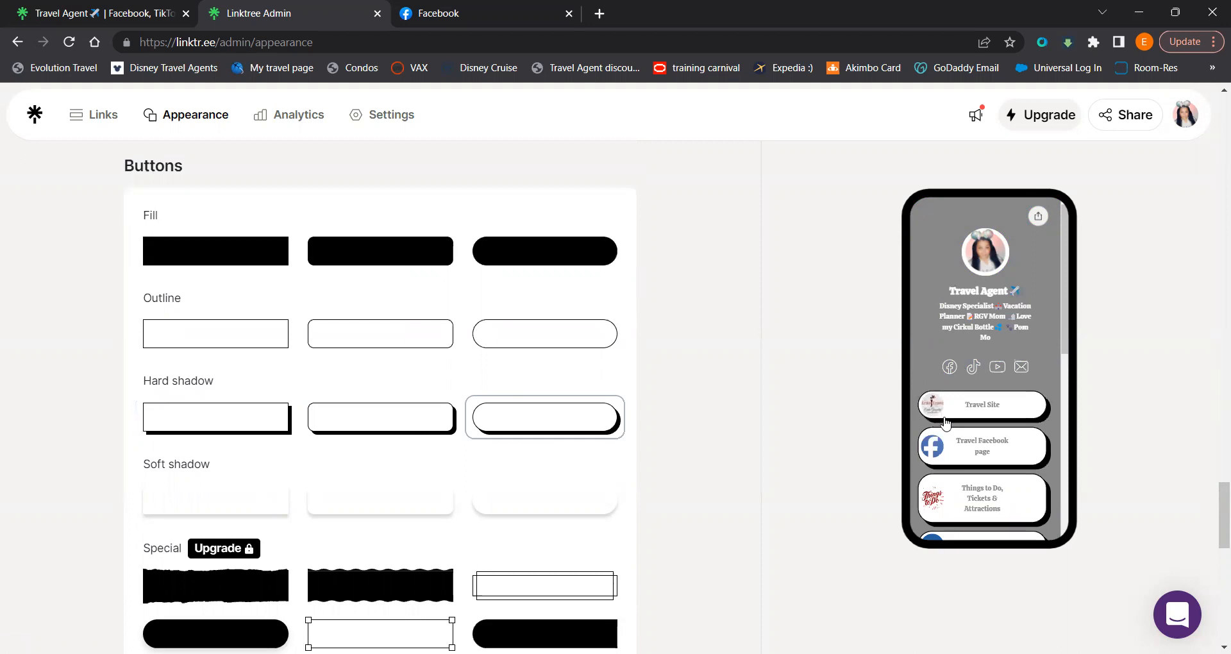
left_click_drag(1214, 538, 1214, 372)
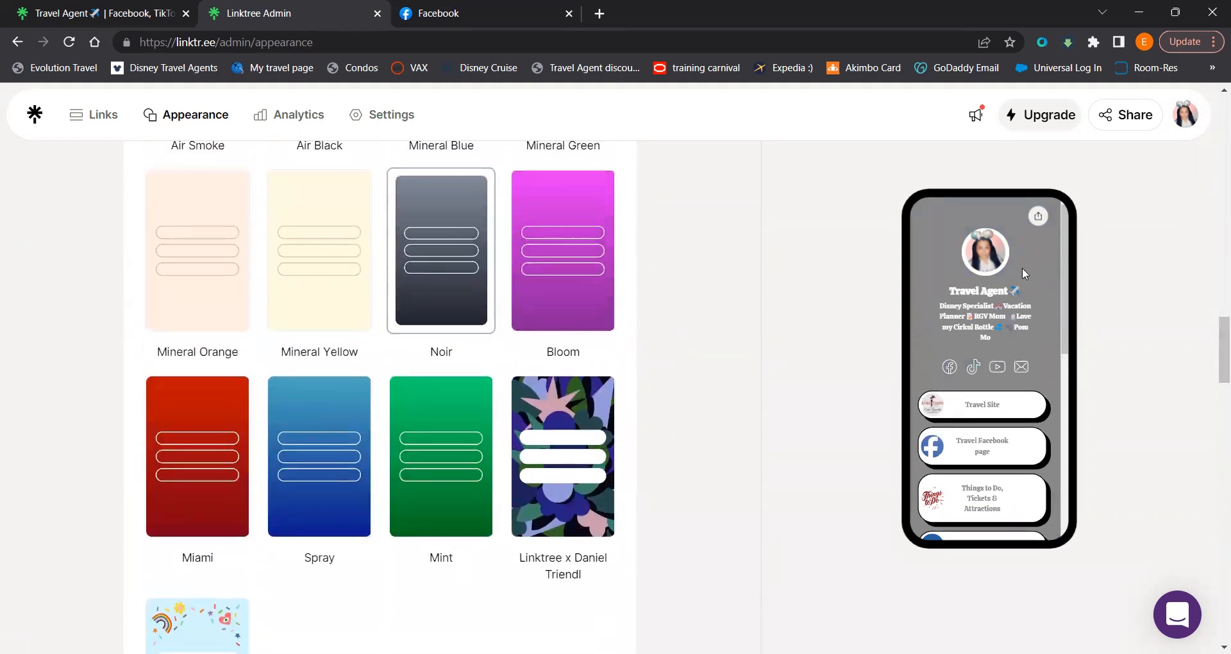
- Apply the Noir theme again and browse the list of available fonts without choosing a new one
left_click(433, 236)
left_click_drag(1214, 363, 1214, 632)
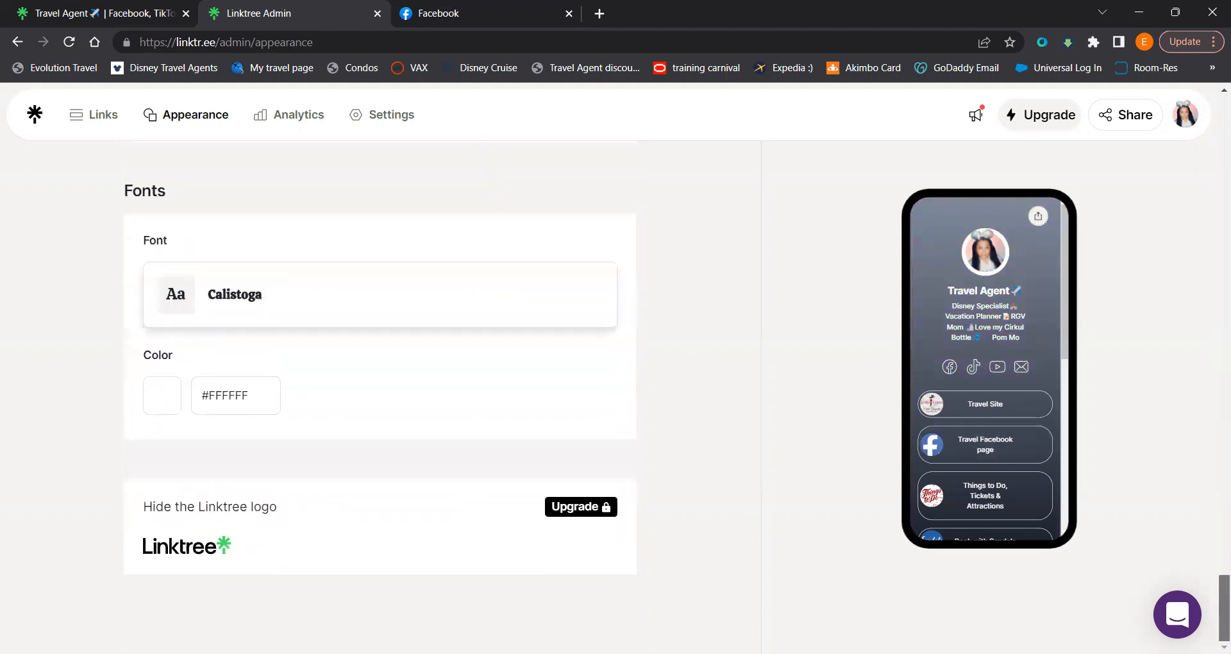
left_click(282, 308)
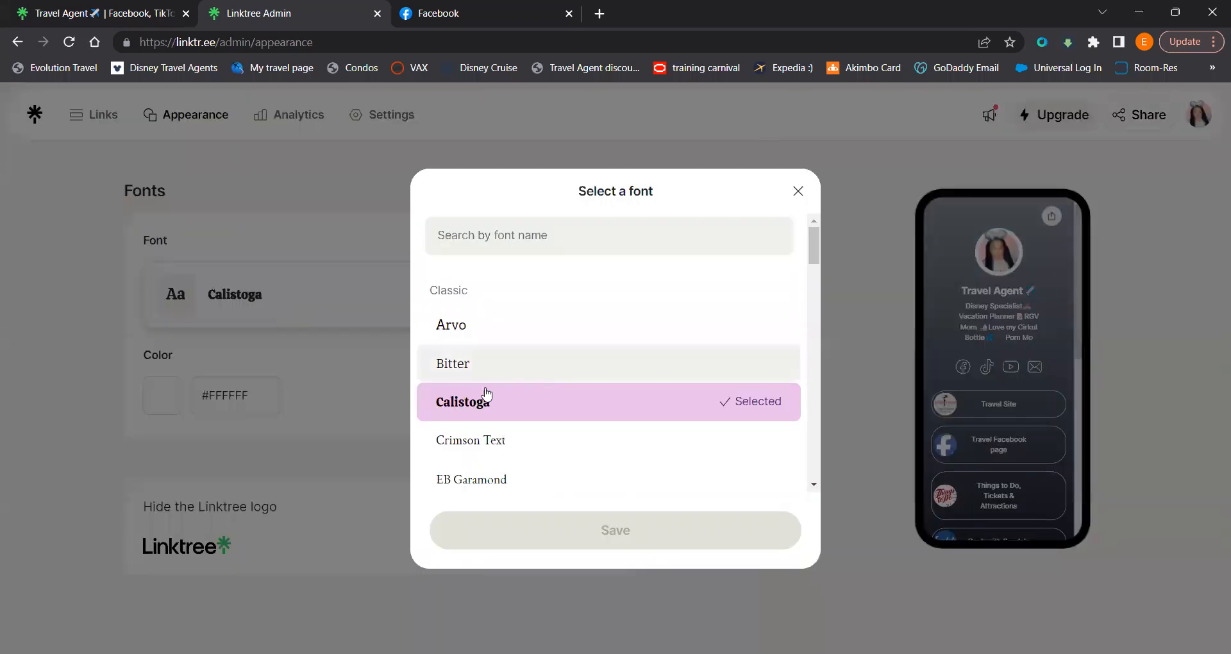
left_click_drag(814, 244, 828, 396)
left_click(798, 191)
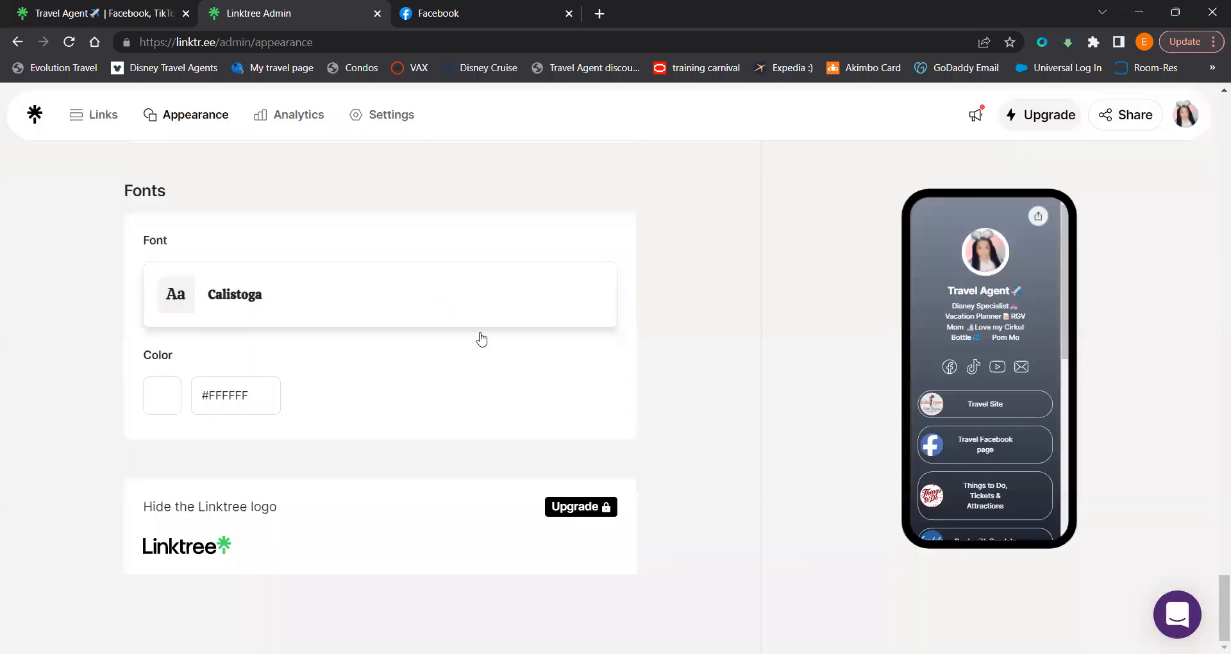
- Try the red font color #C40F0F and set the color back to white, #FFFFFF
left_click(161, 412)
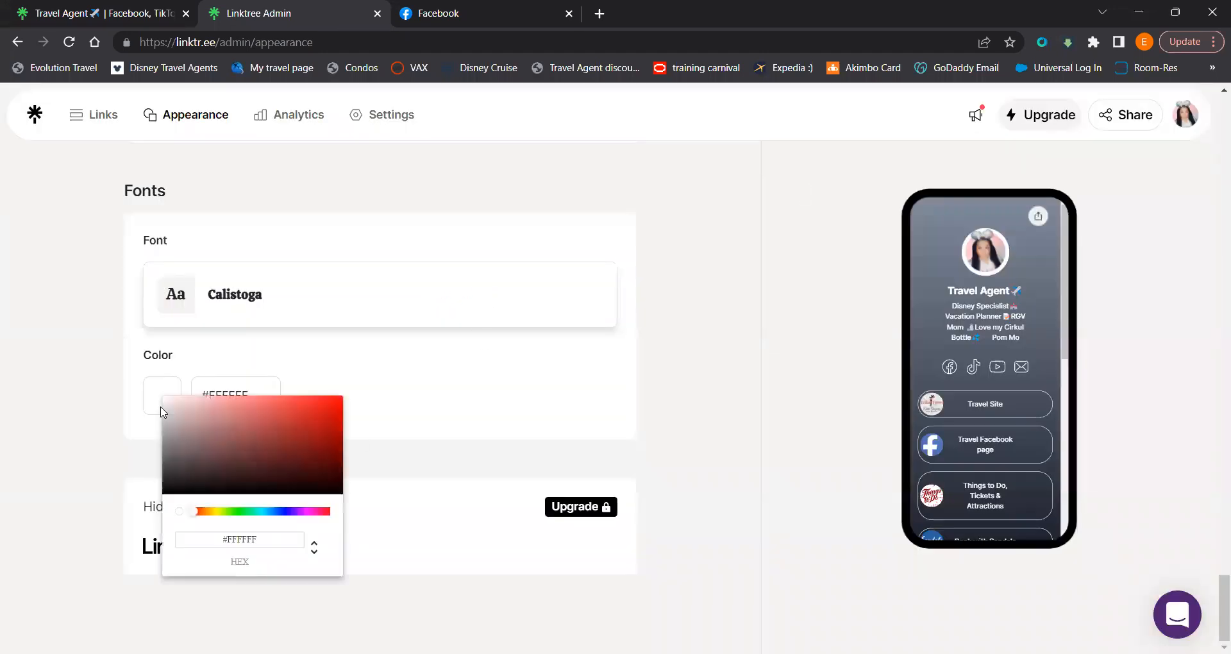
left_click(328, 420)
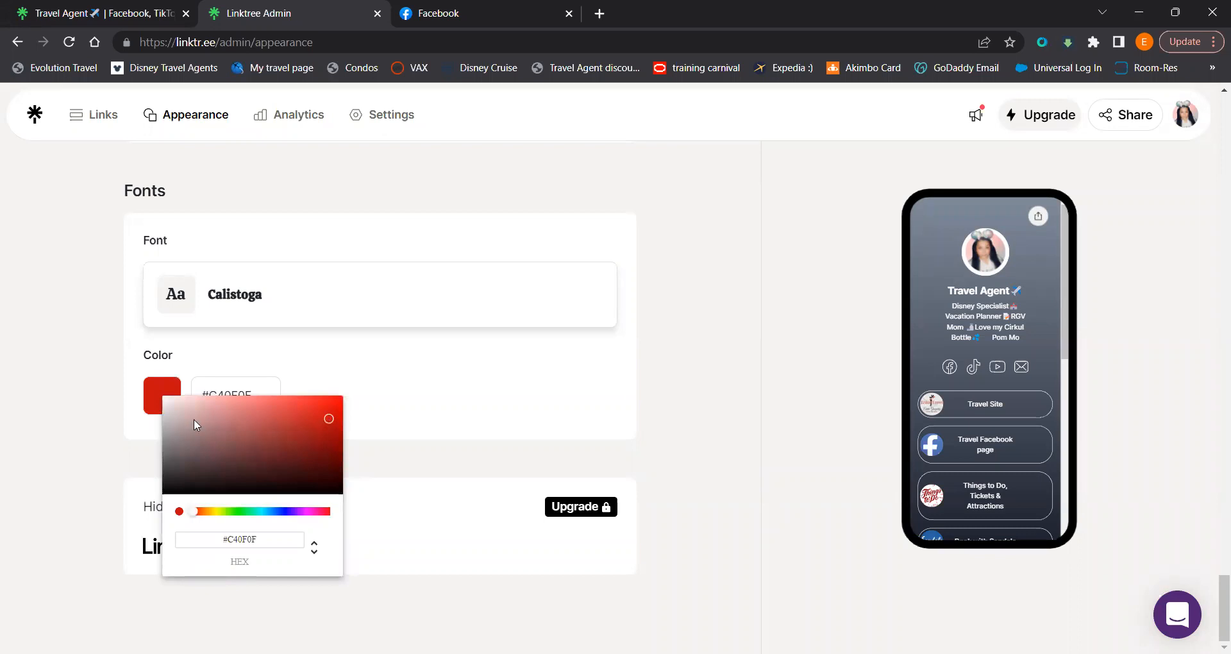
left_click_drag(195, 413, 145, 393)
left_click(617, 398)
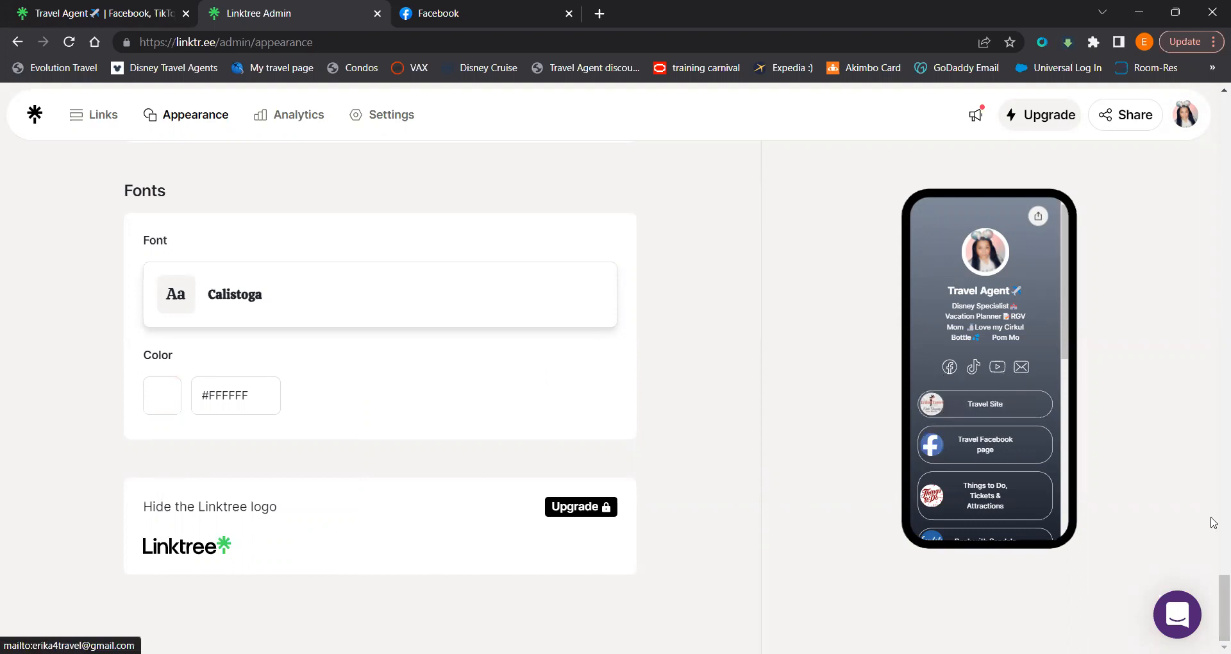
- Open the Linktree settings and go to the Social icons section
left_click_drag(1223, 606, 1214, 69)
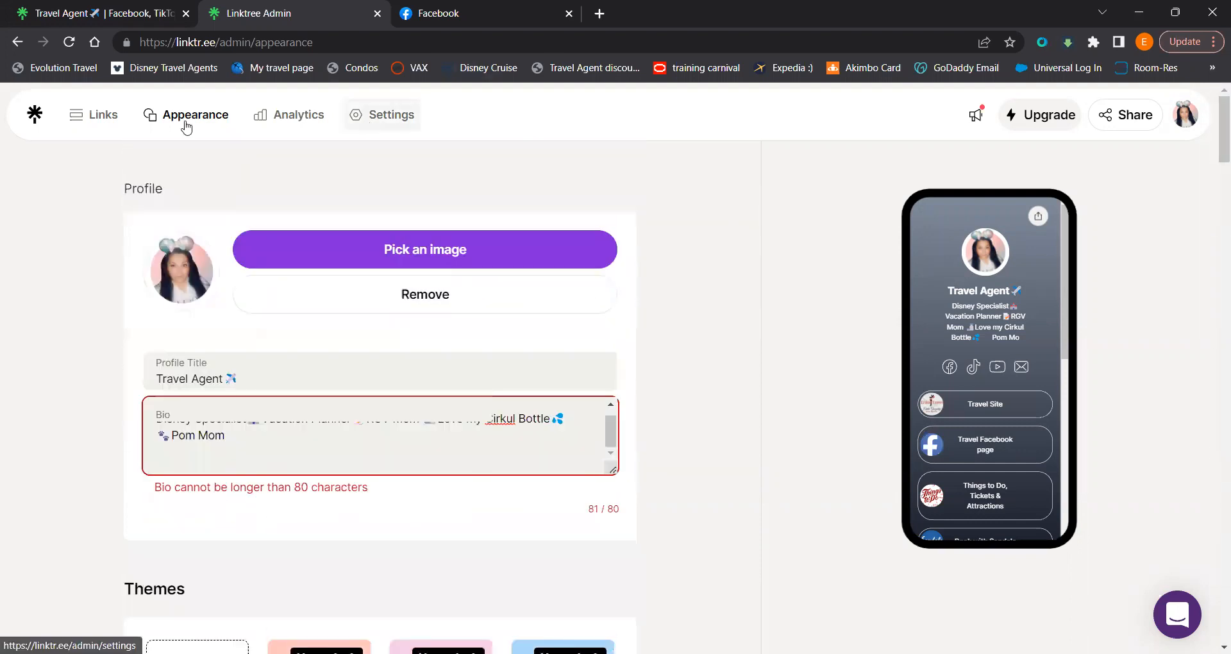
left_click(387, 129)
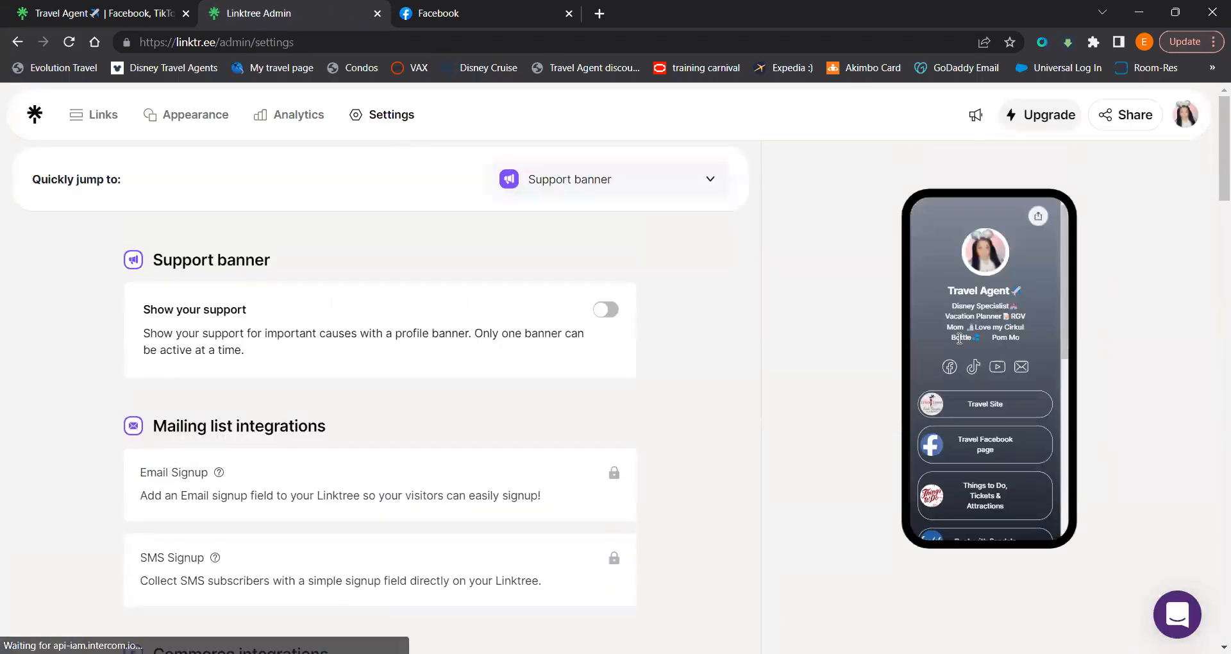
left_click_drag(1214, 142, 1214, 434)
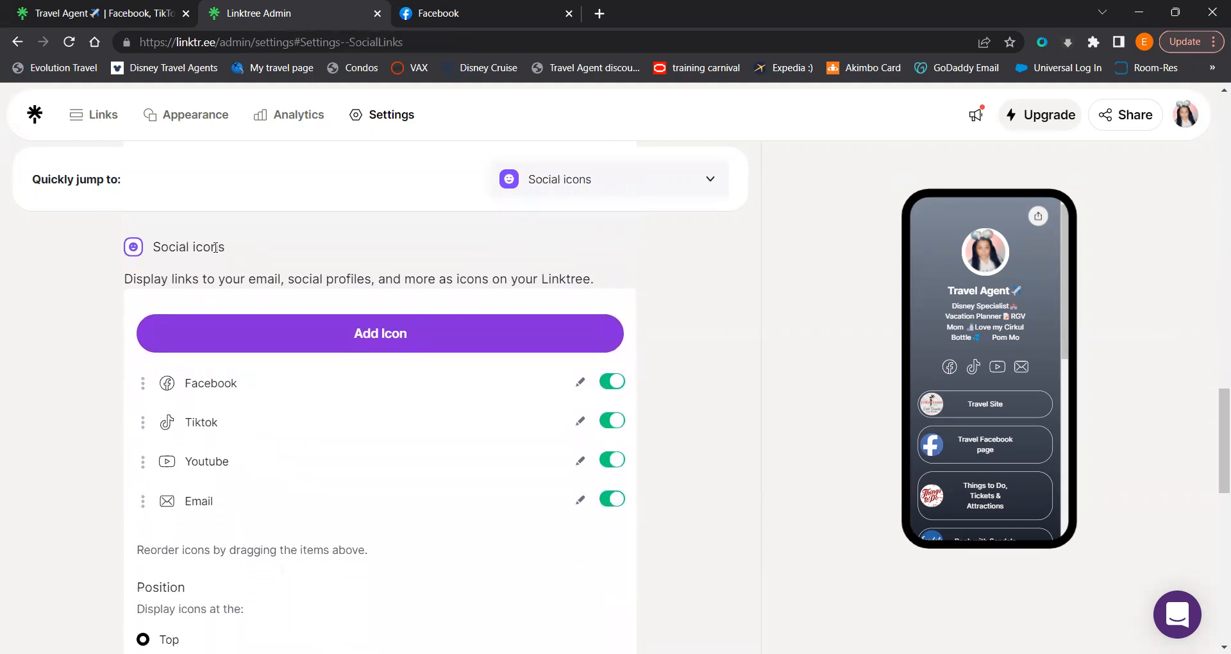
left_click_drag(229, 252, 153, 250)
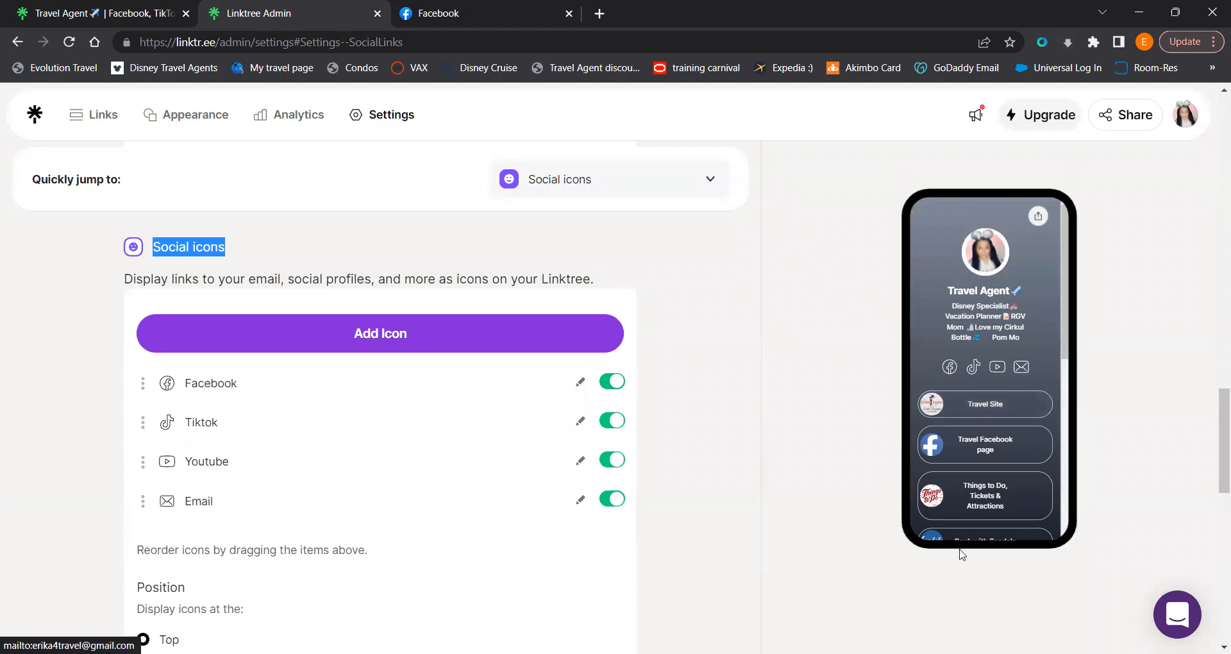
- Browse the social icons that can be added, view the Etsy icon's URL form, and leave without adding one
left_click(352, 336)
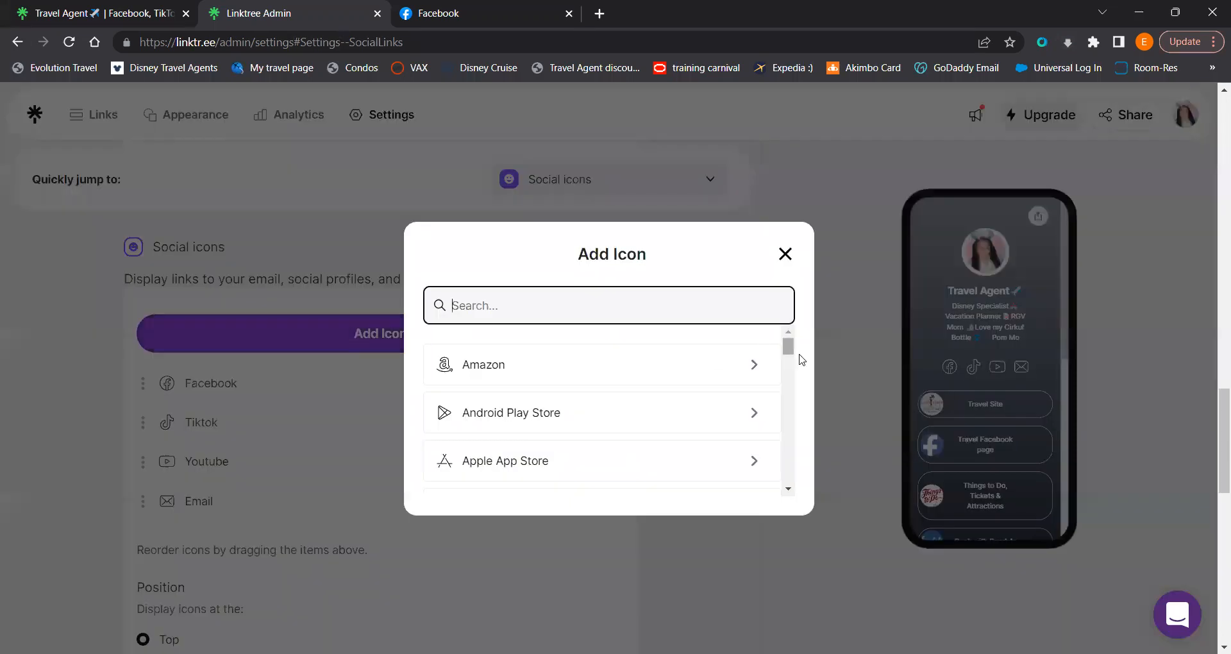
left_click_drag(788, 356, 790, 403)
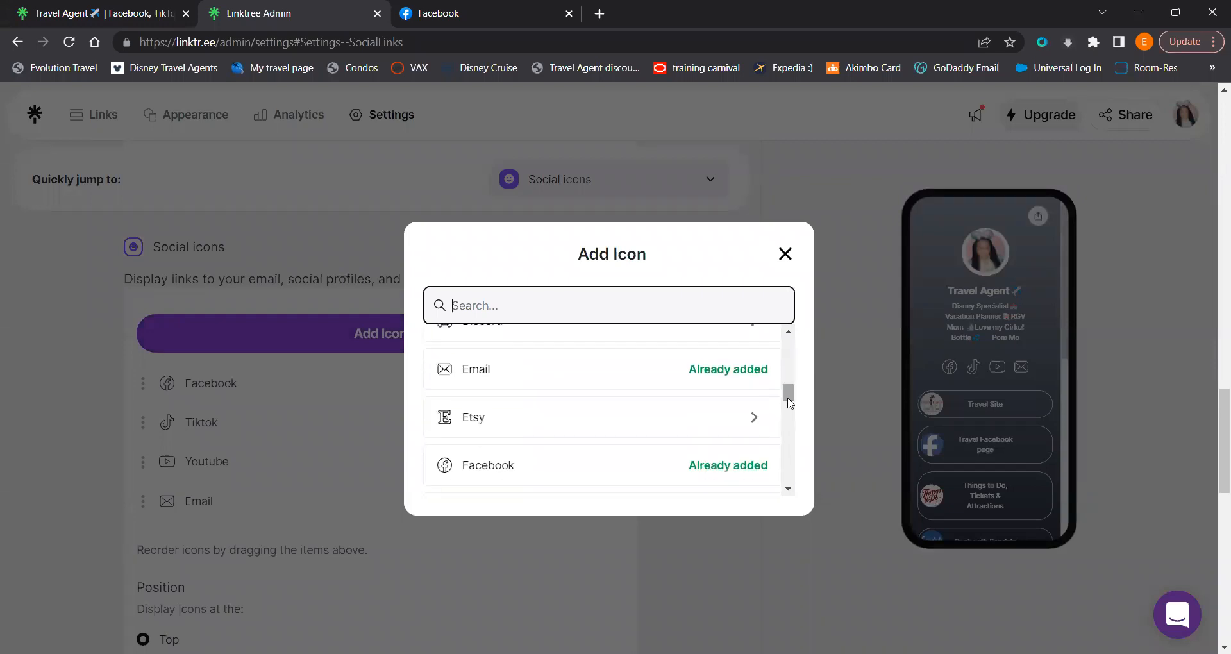
left_click(754, 420)
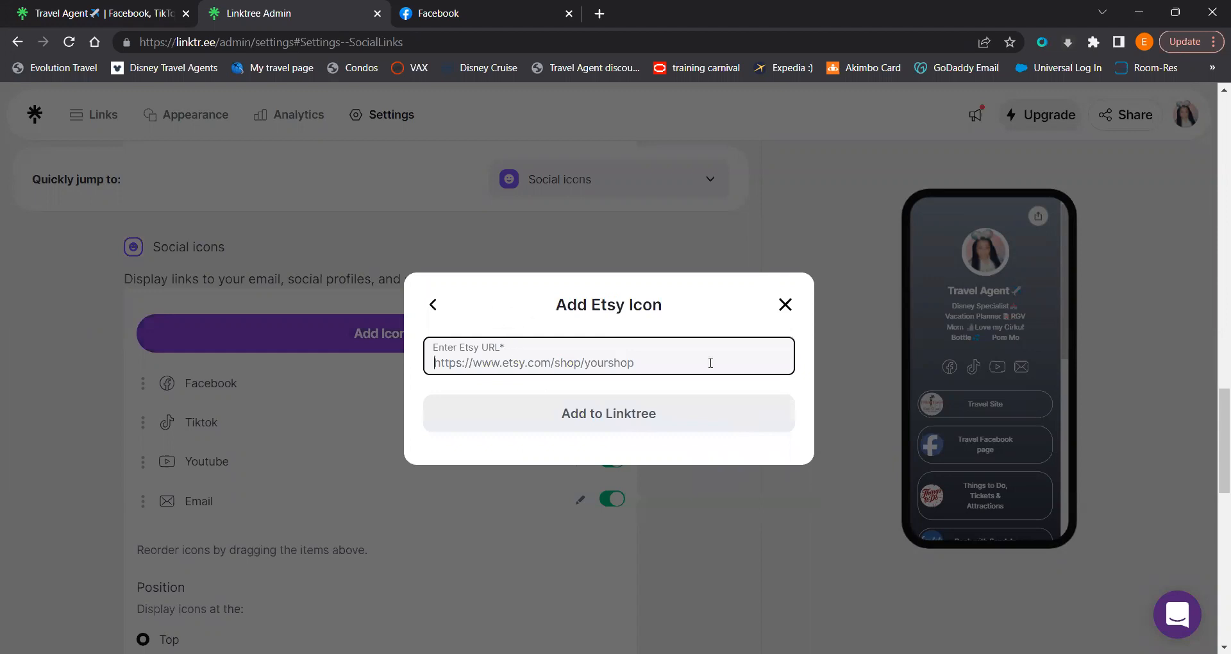
left_click(433, 305)
left_click_drag(789, 357, 791, 479)
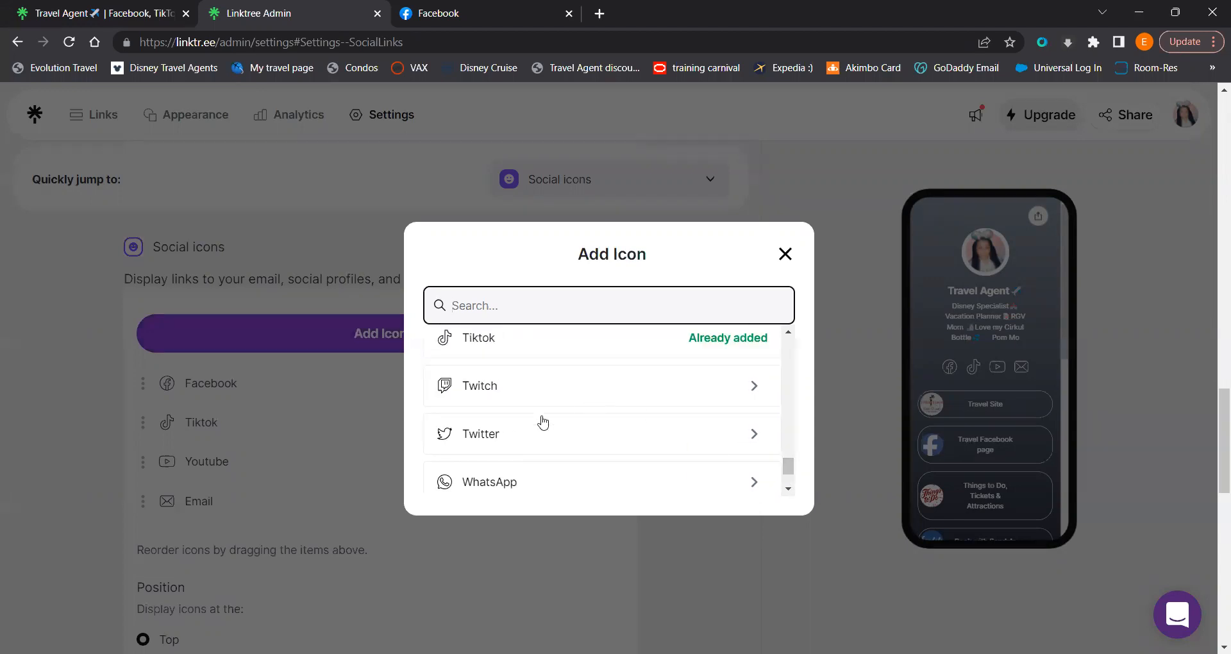
left_click(785, 255)
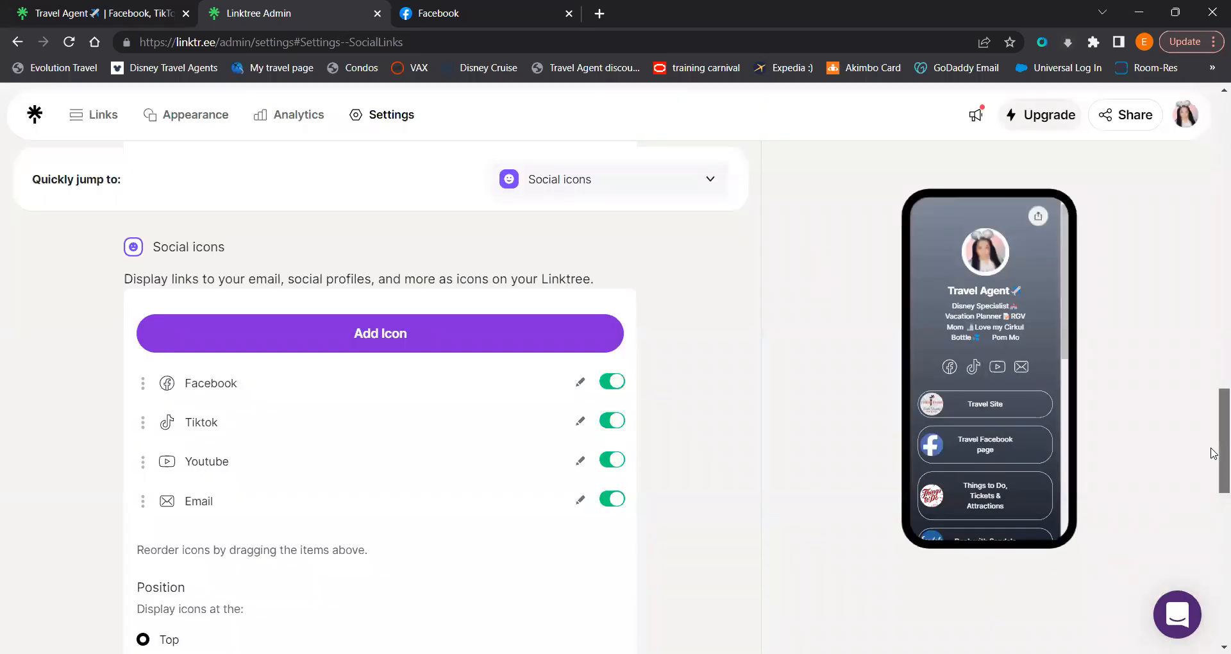
- Try displaying the social icons at the bottom of the page, check the preview, and set their position back to Top
scroll(1215, 473, "down", 2)
scroll(1216, 474, "down", 2)
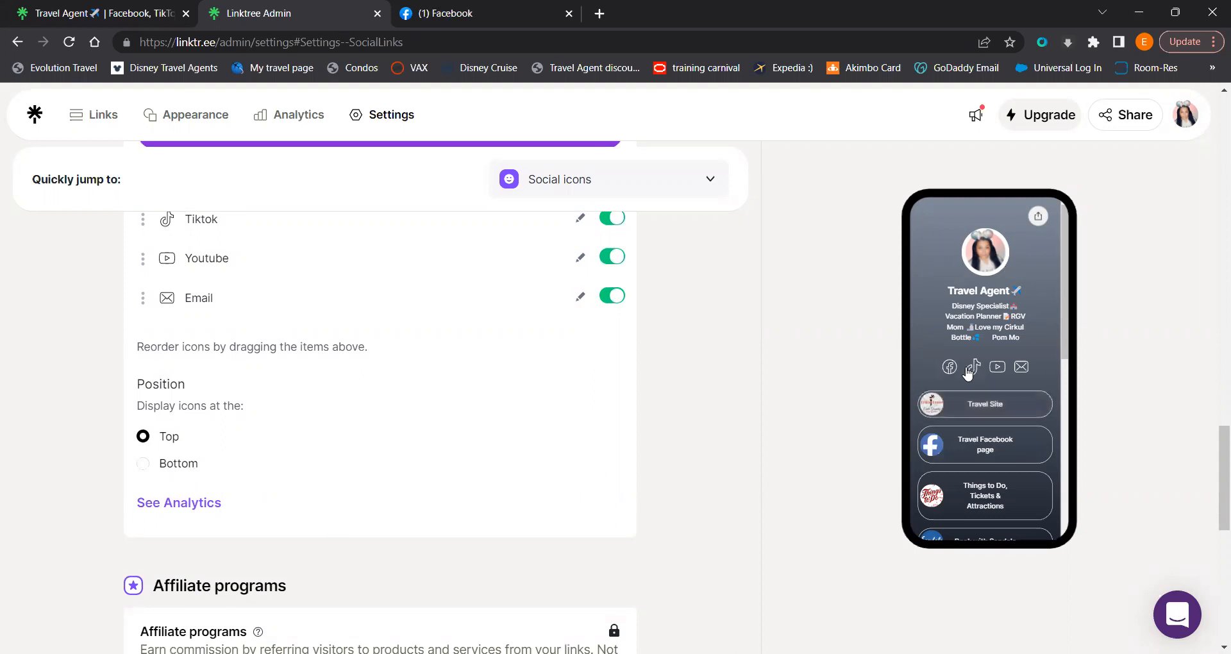
left_click(168, 469)
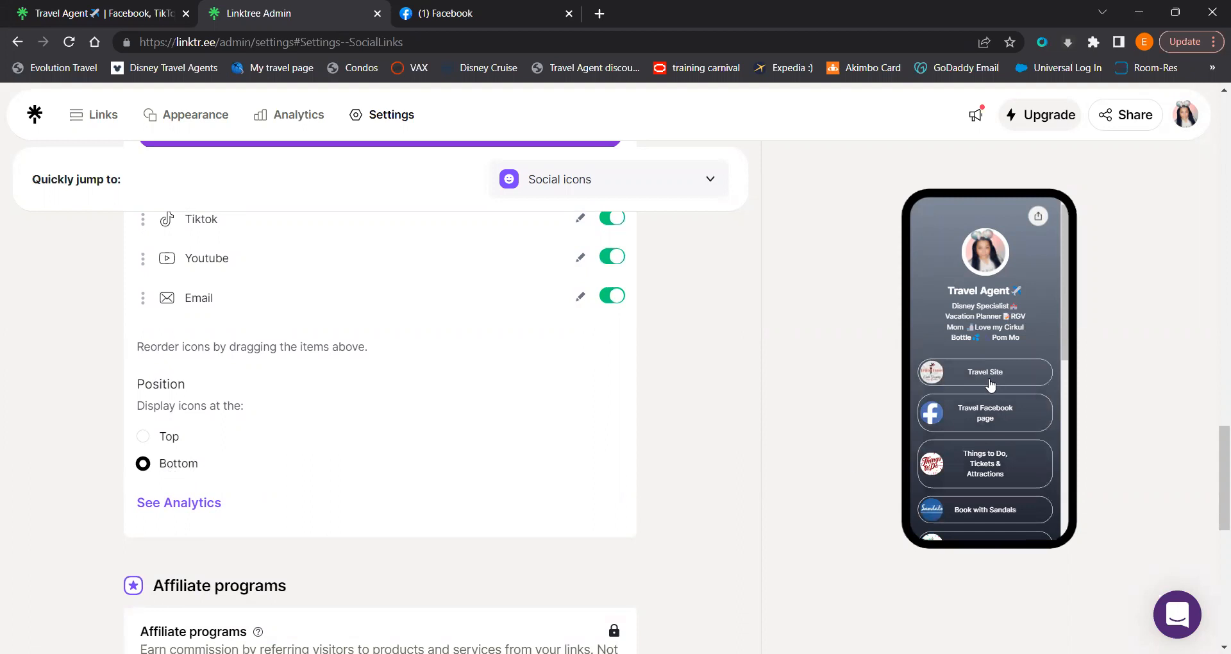
left_click_drag(1067, 322, 1080, 563)
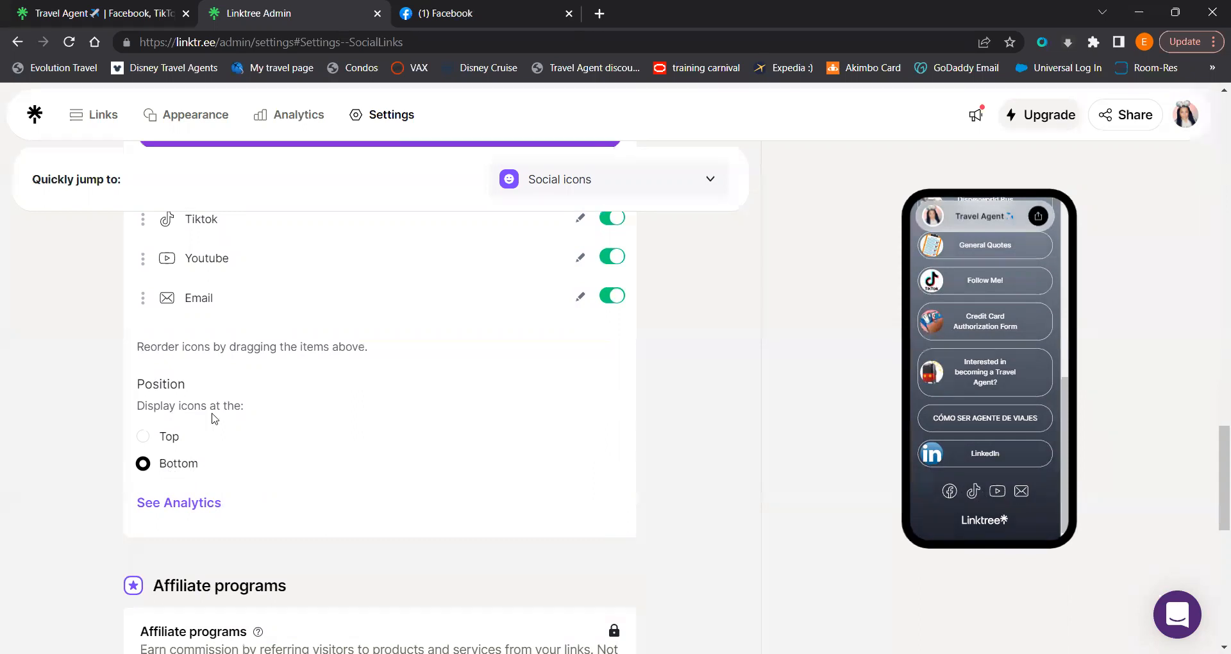
left_click(143, 436)
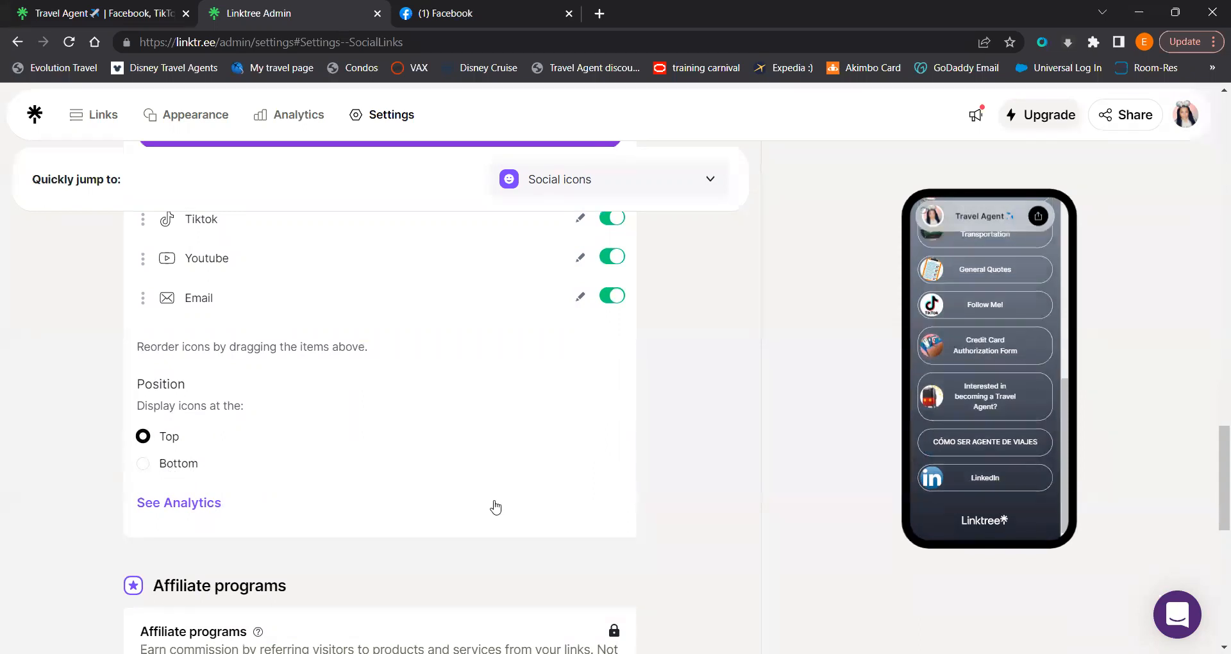
left_click_drag(1065, 401, 1069, 193)
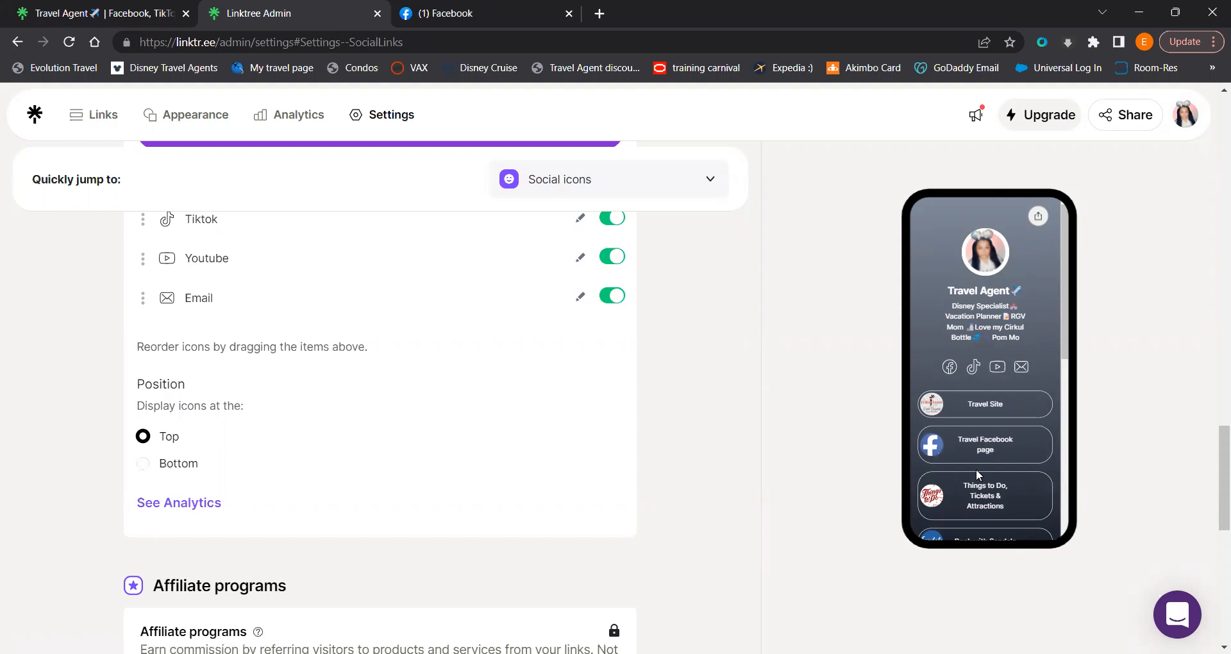
- View the Linktree's QR code and its download formats in the sharing options, and close them
left_click_drag(1218, 454, 1213, 67)
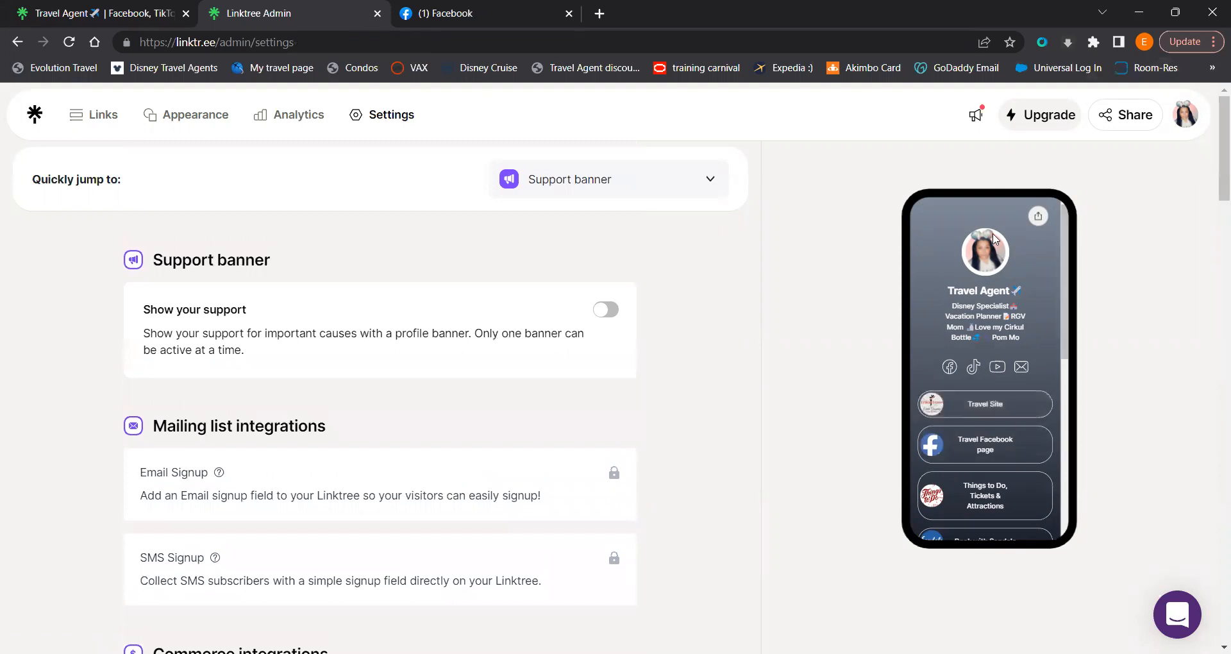
left_click_drag(1062, 318, 1048, 233)
left_click(1125, 121)
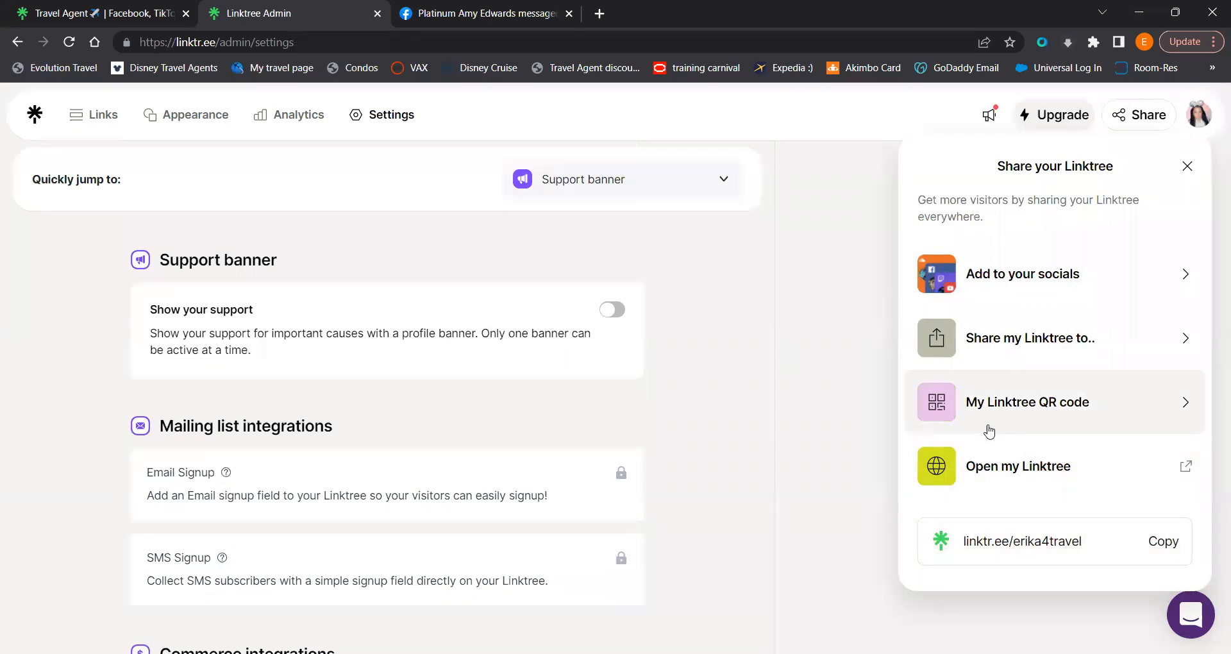
left_click(1186, 402)
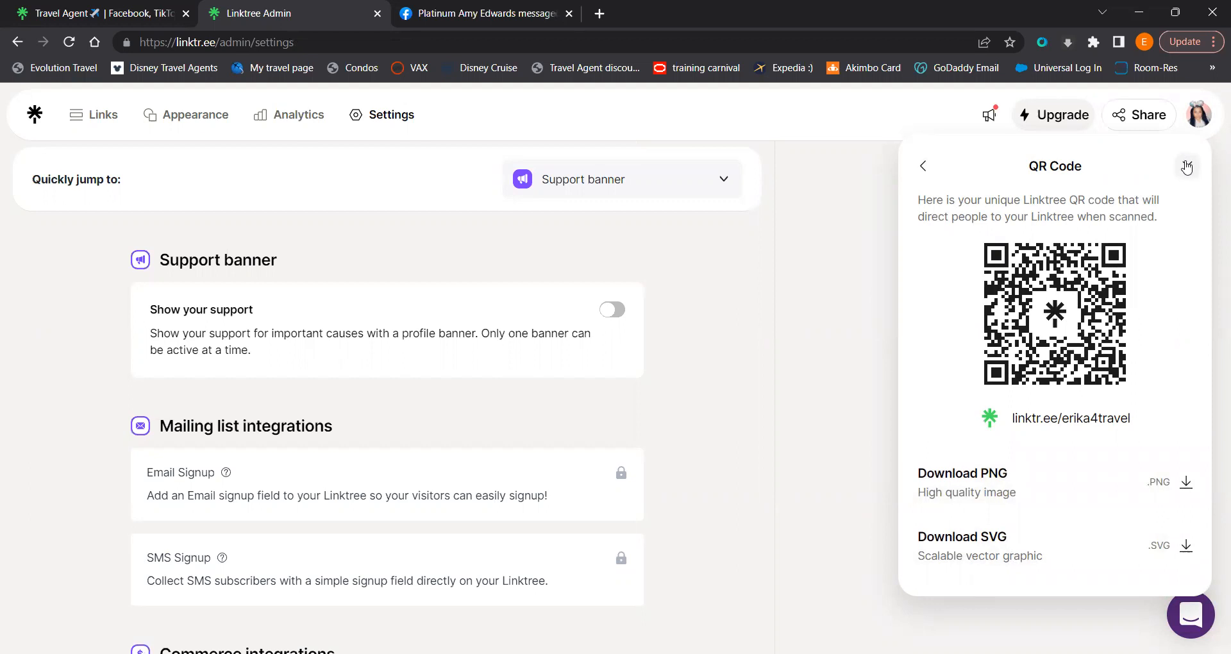
left_click(1187, 167)
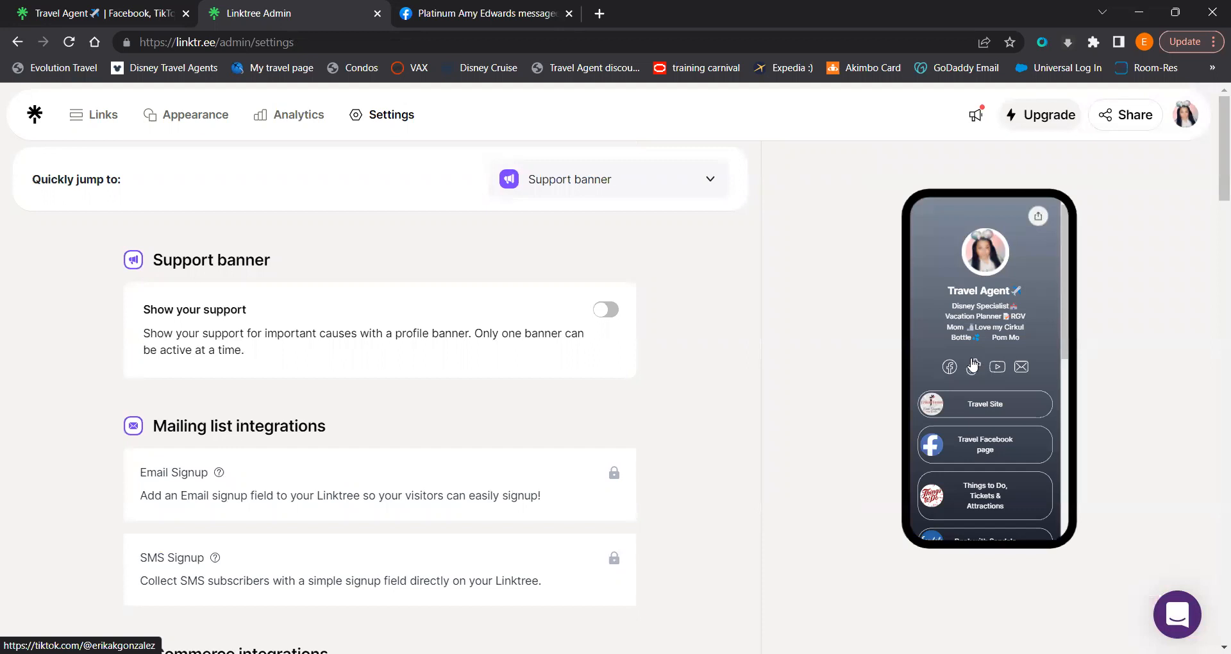
left_click(569, 13)
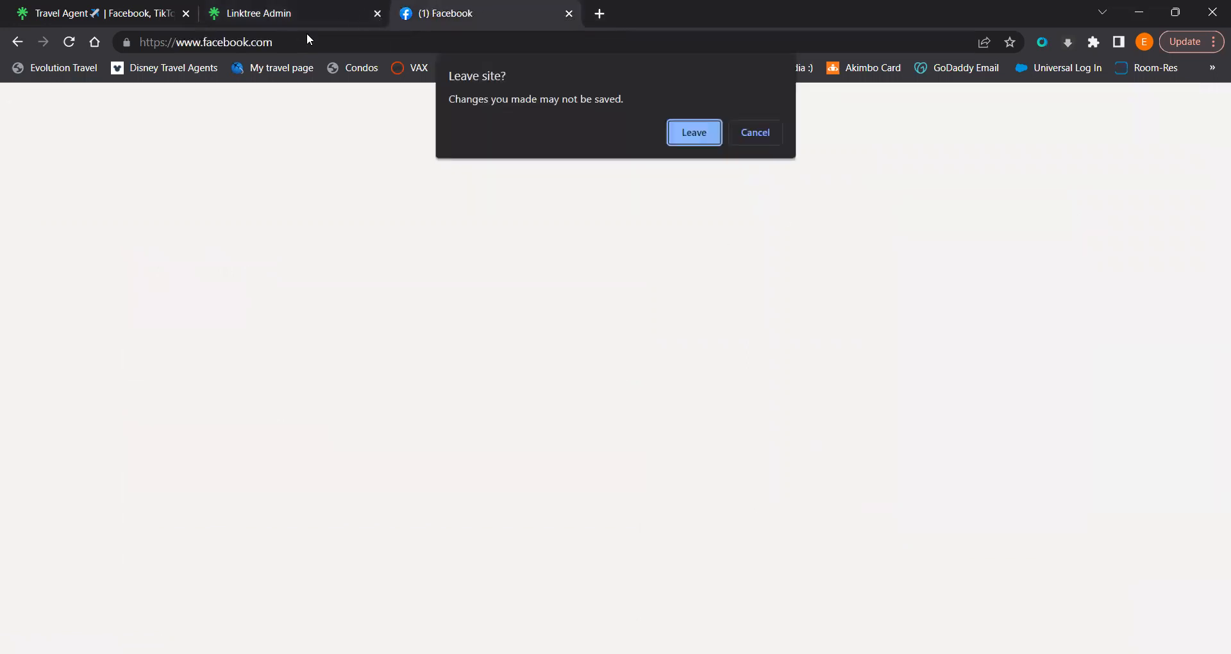
left_click(778, 133)
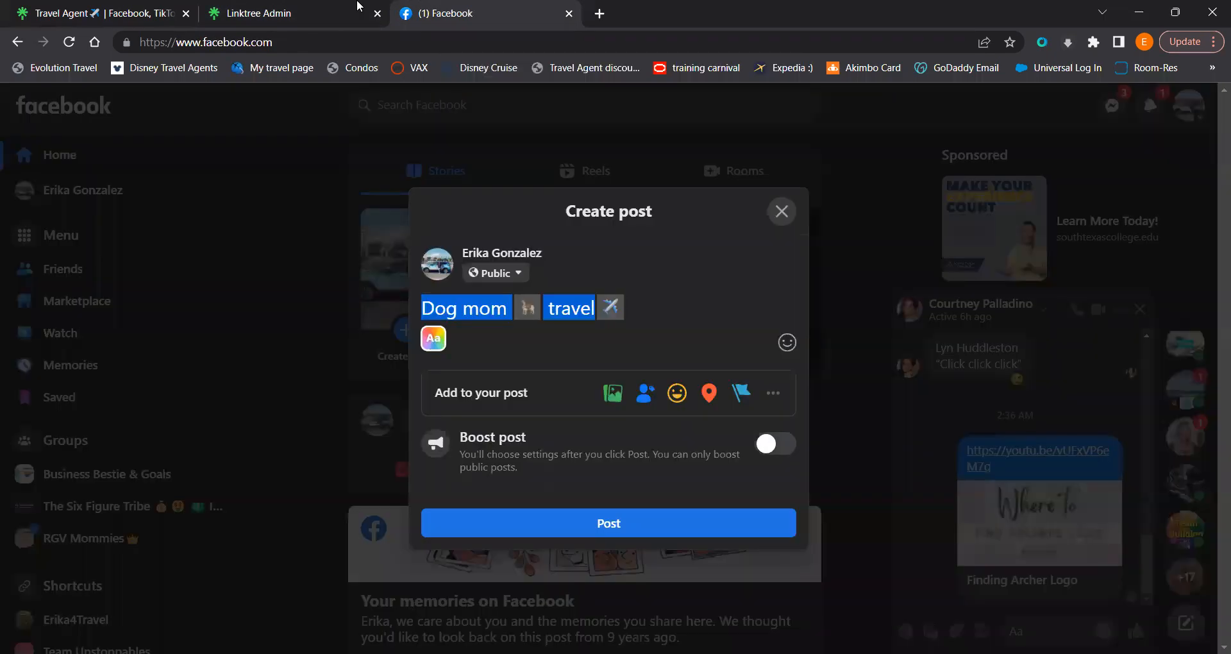
key("ctrl+shift+Tab")
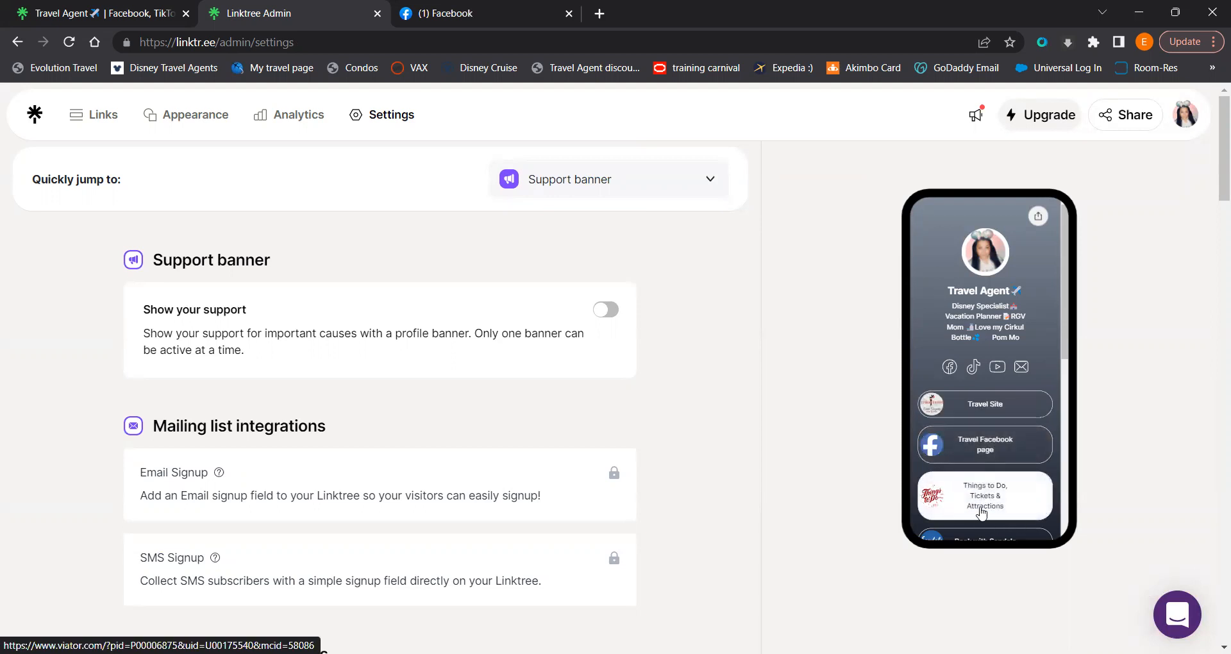
- Look through the link buttons in the phone preview of the Linktree page
left_click_drag(1069, 349, 1082, 517)
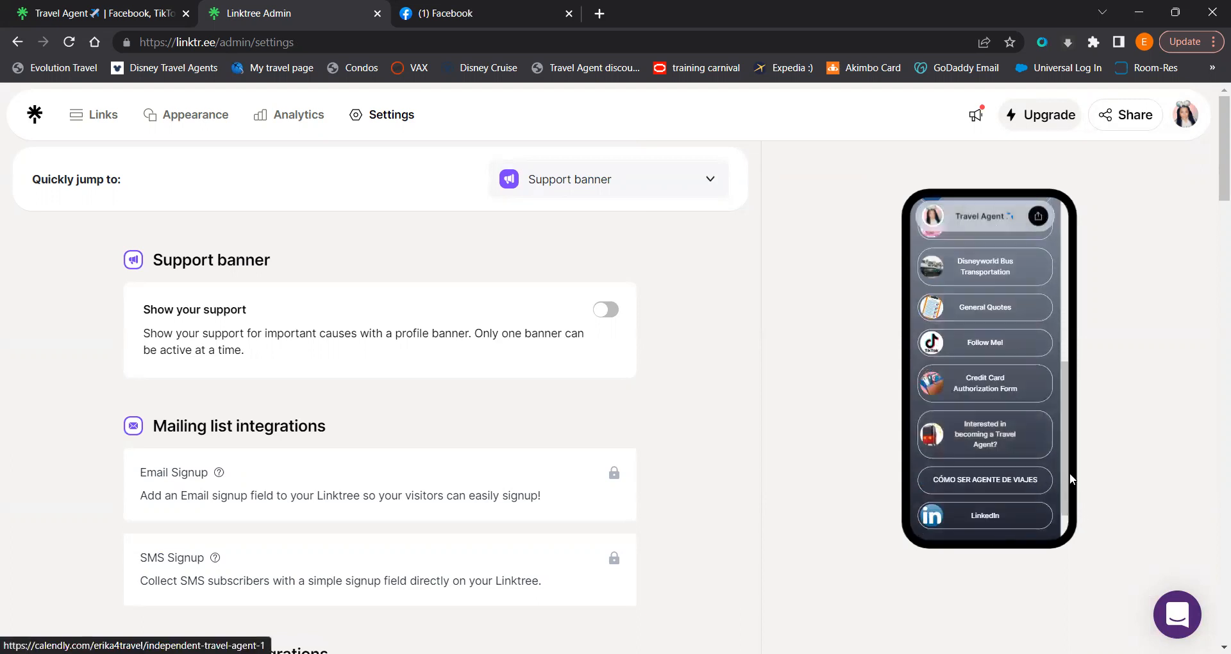
left_click_drag(1065, 475, 1064, 324)
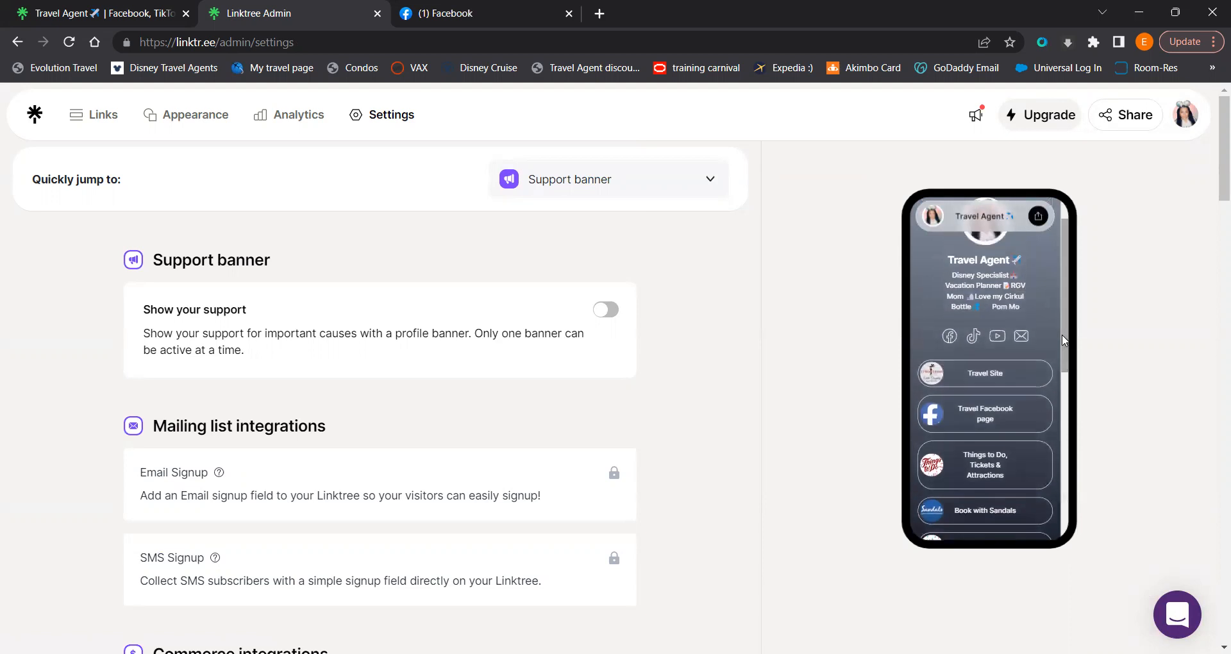